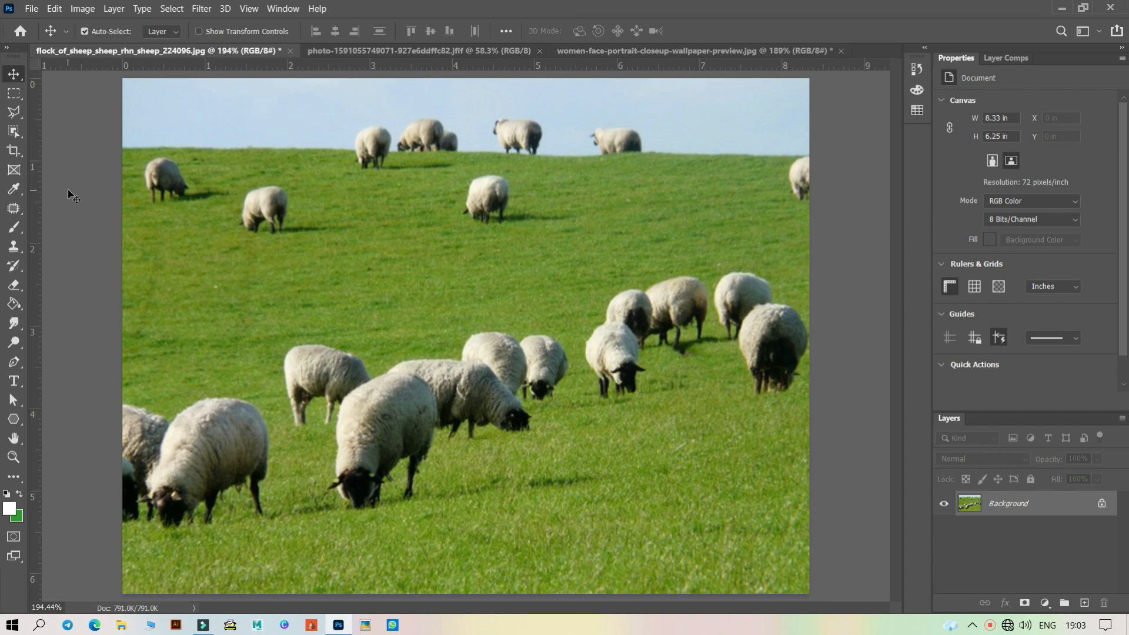
Activate the Patch tool and choose the Graphic and Web workspace
key("j")
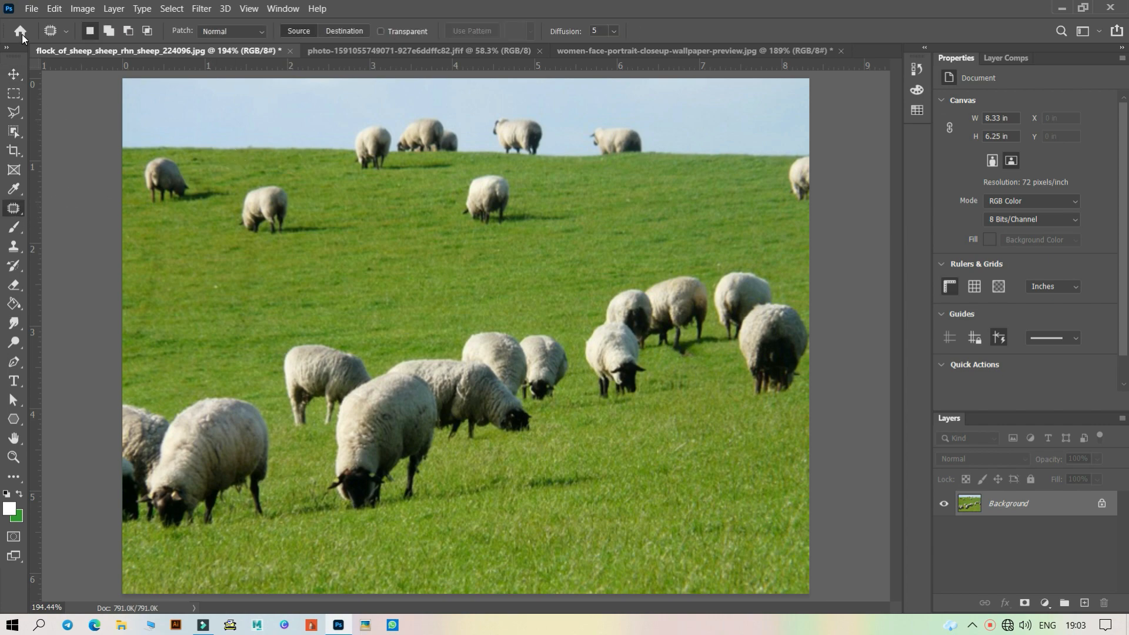
left_click(283, 8)
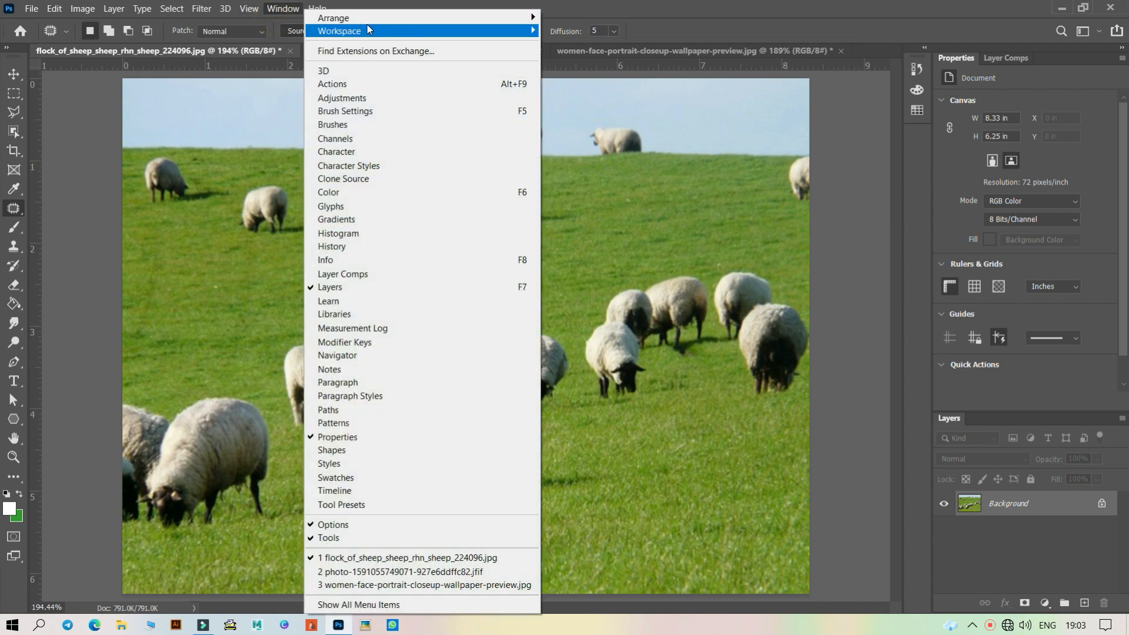
mouse_move(368, 29)
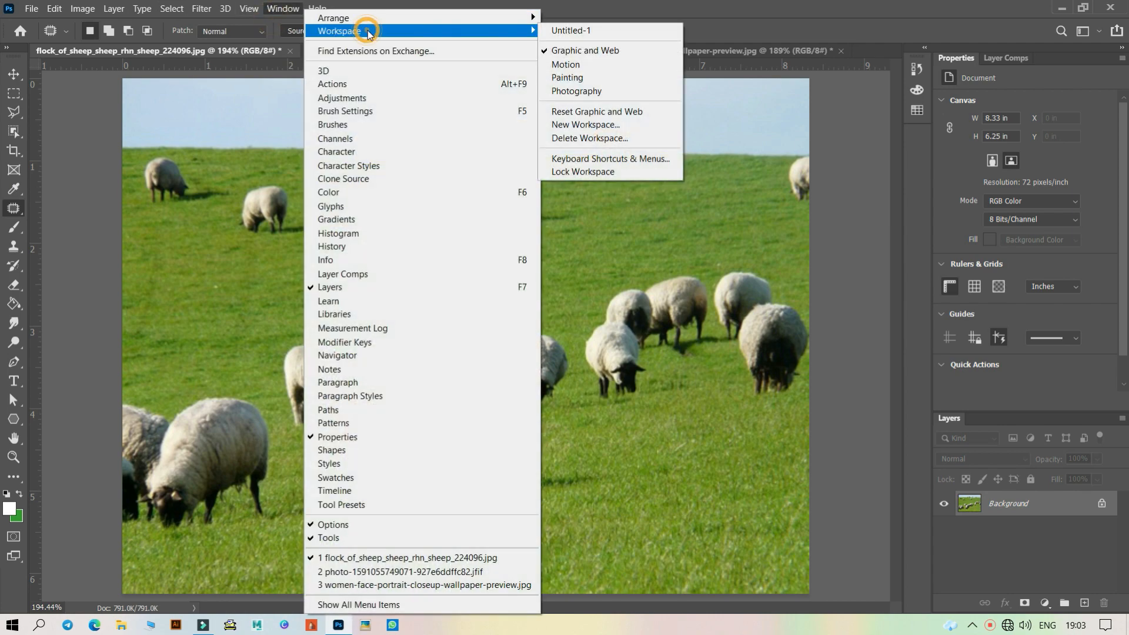
left_click(576, 51)
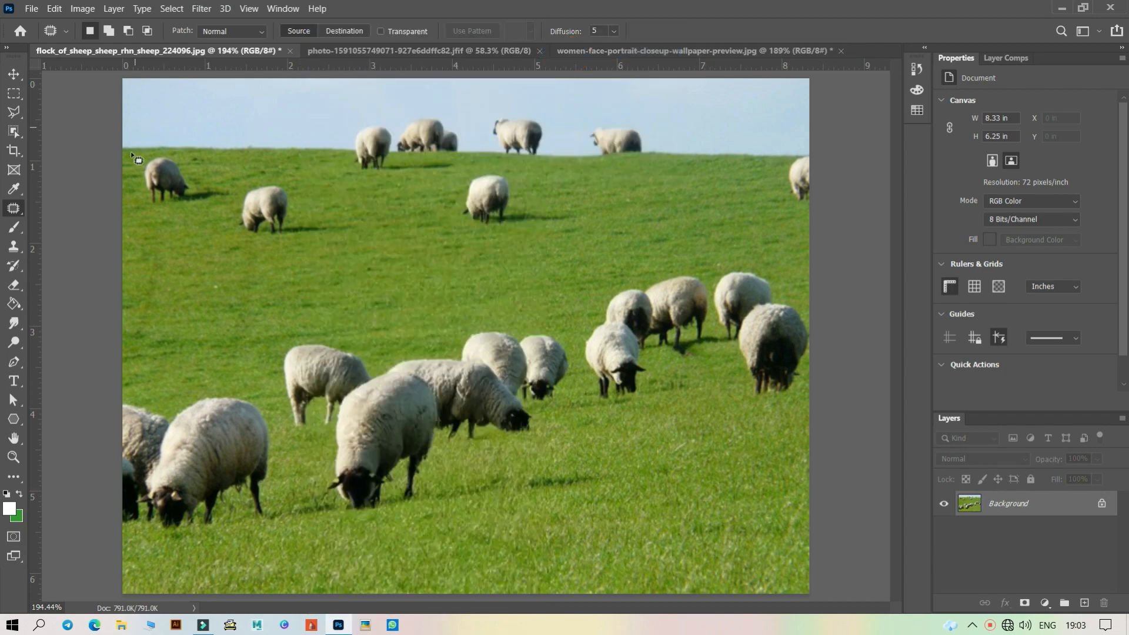
Switch to the Spot Healing Brush and cycle through the healing tool group back to the Patch tool
right_click(11, 211)
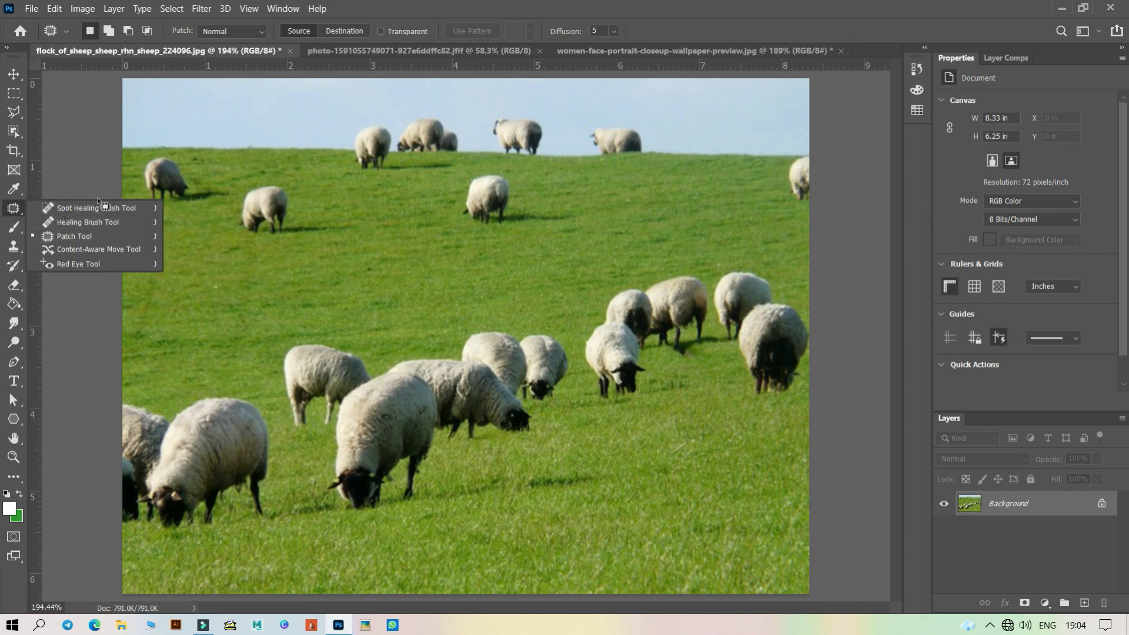
left_click(92, 211)
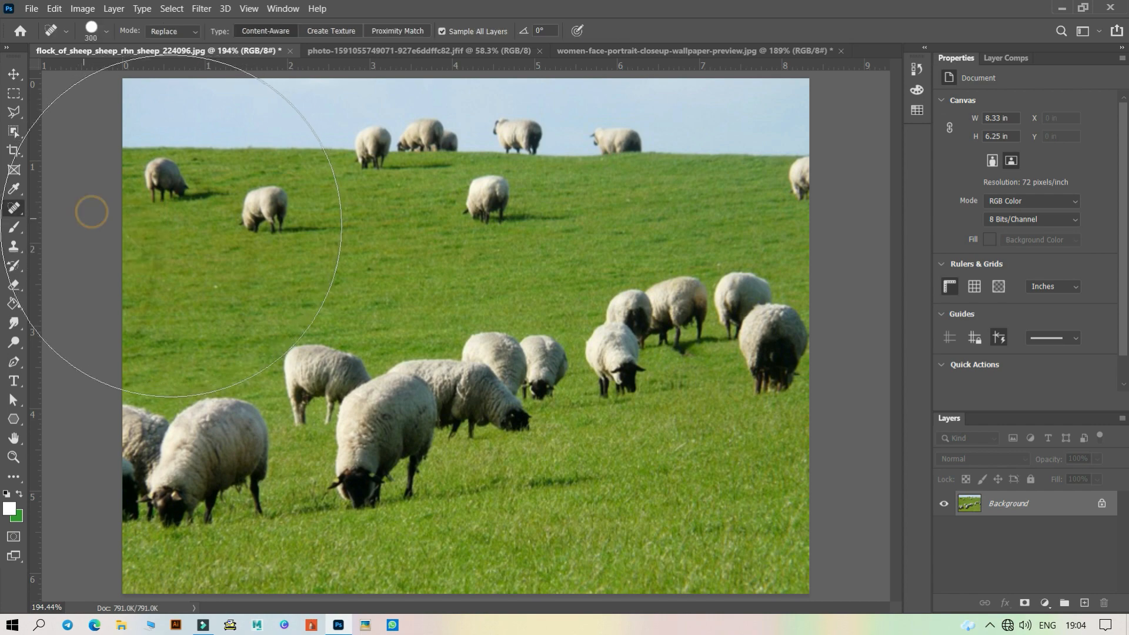
right_click(13, 210)
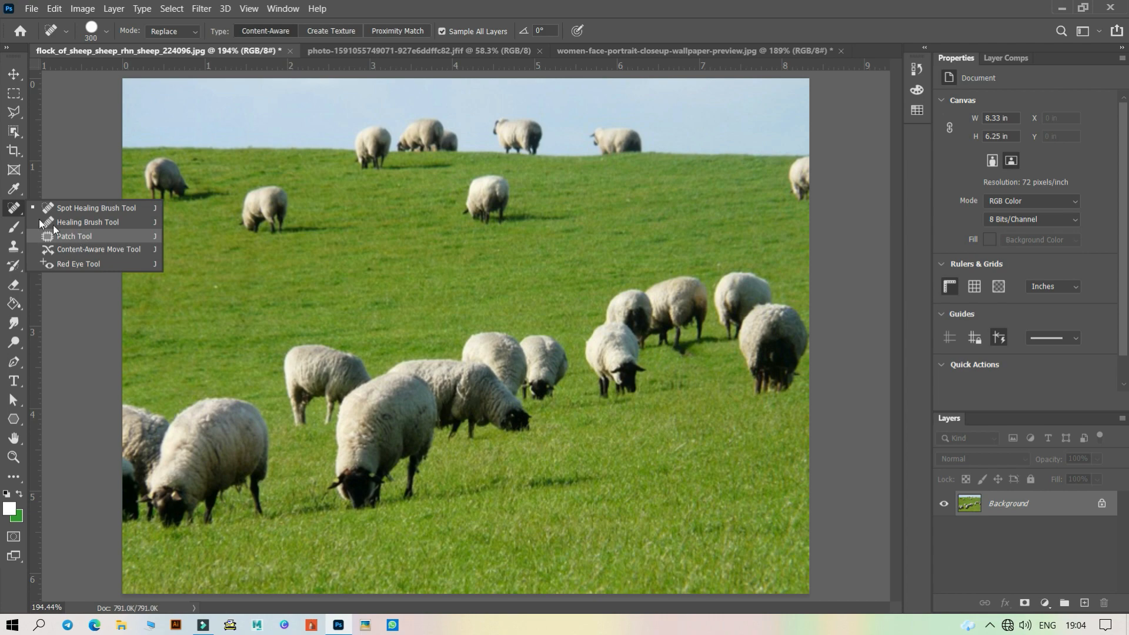
left_click(14, 210)
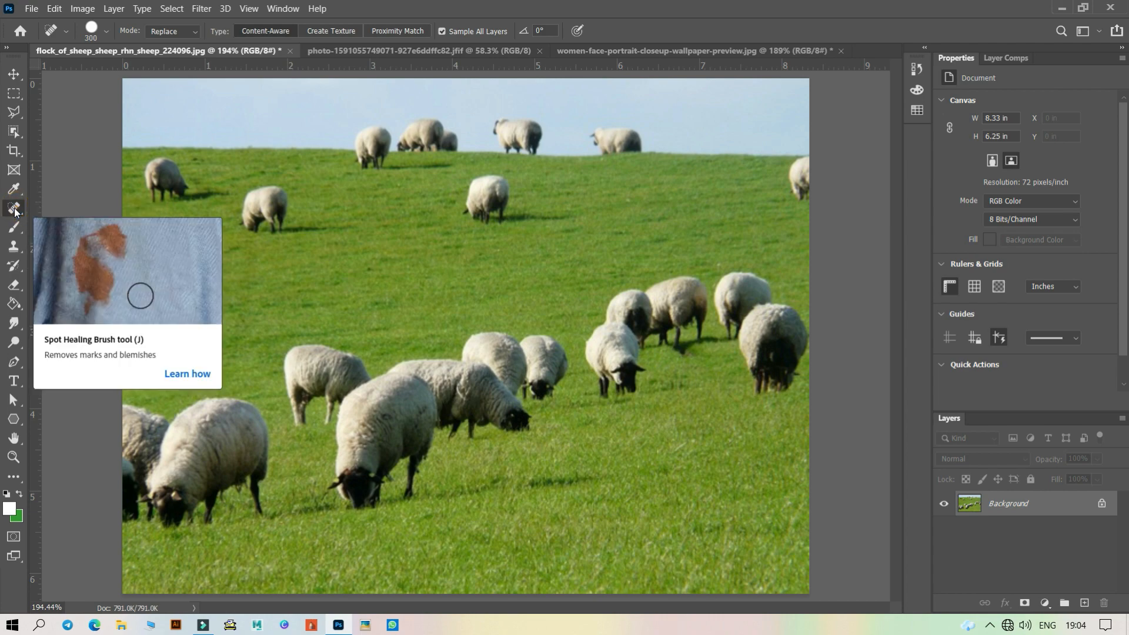
key("shift+j")
key("shift+j")
key("shift+j")
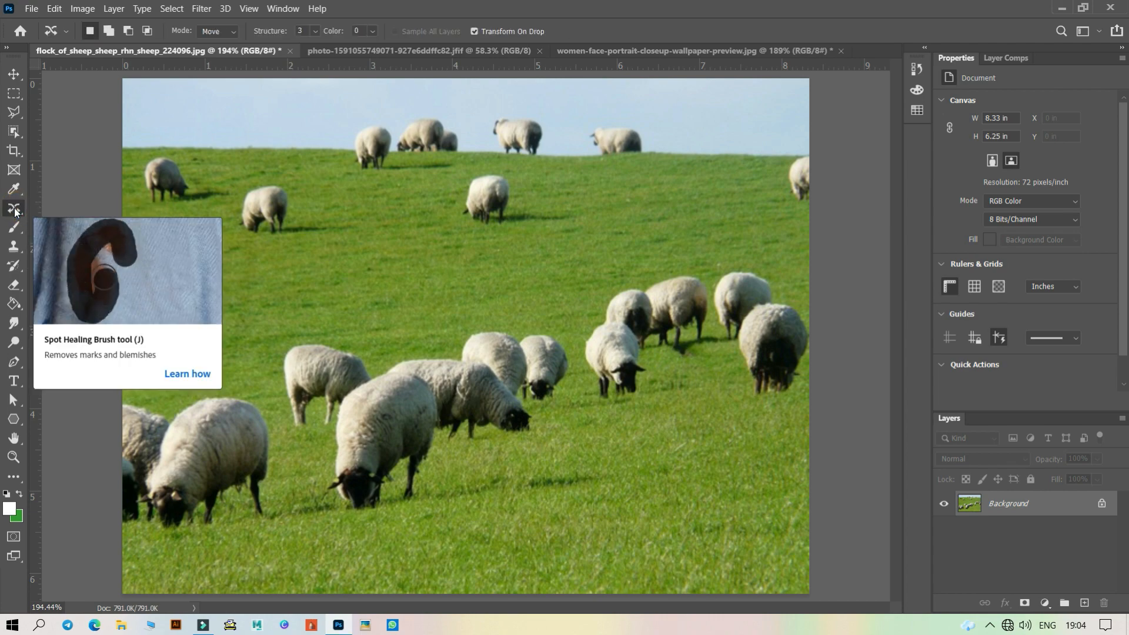
key("shift+j")
key("shift+j")
key("shift+j")
key("shift+j")
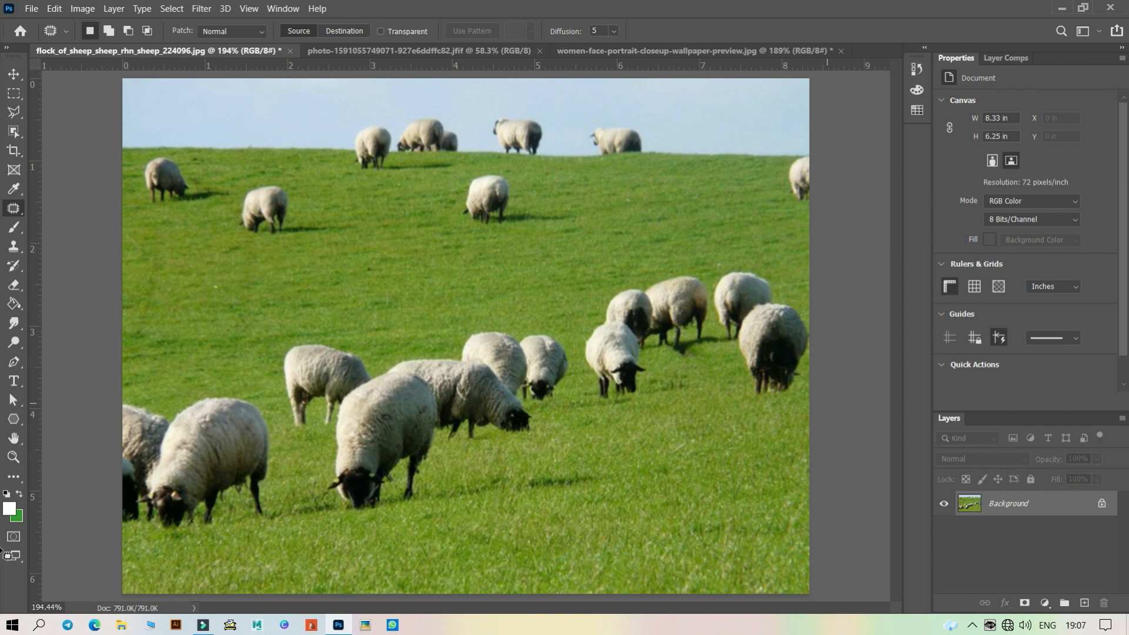
Set the Patch tool to intersect with the selection and use the Normal patch mode
left_click(11, 213)
key("j")
left_click(127, 32)
left_click(148, 32)
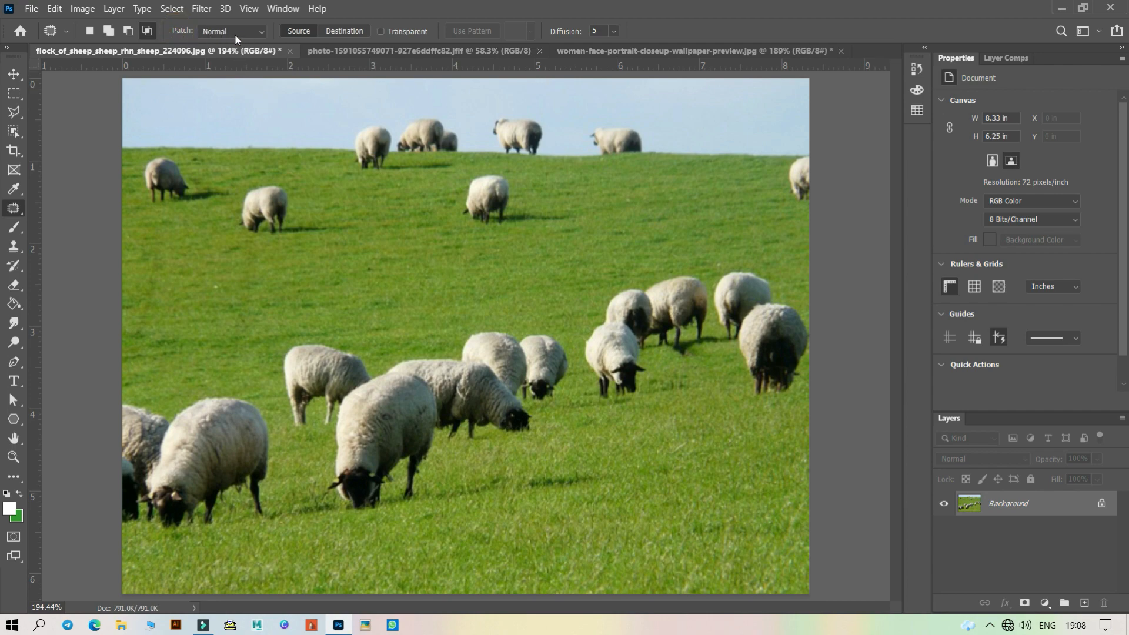
left_click(254, 31)
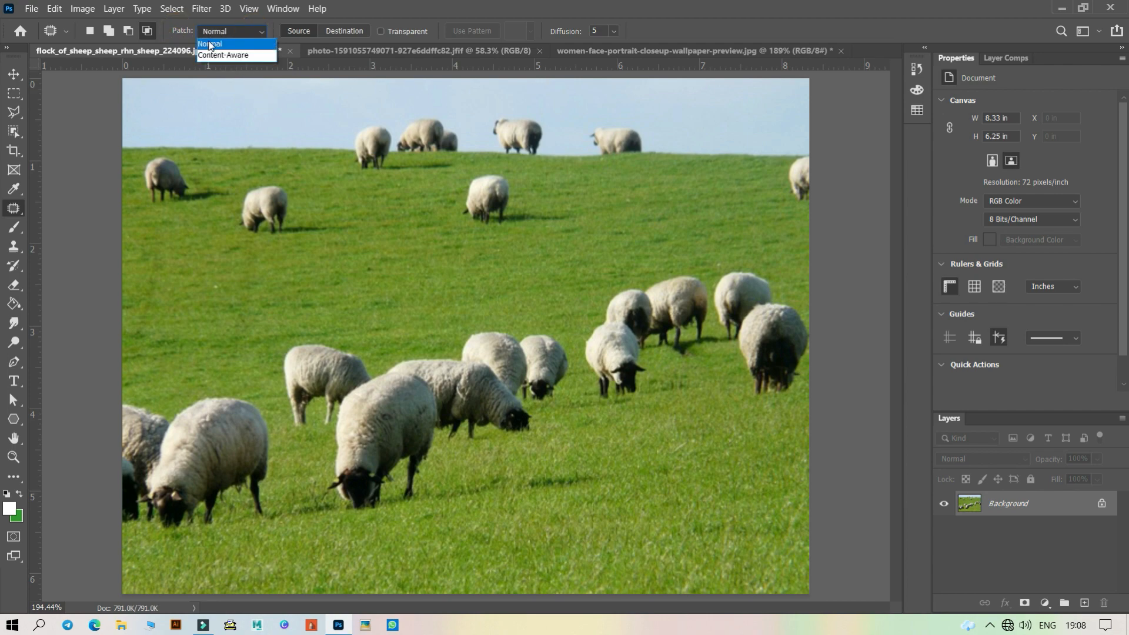
left_click(222, 28)
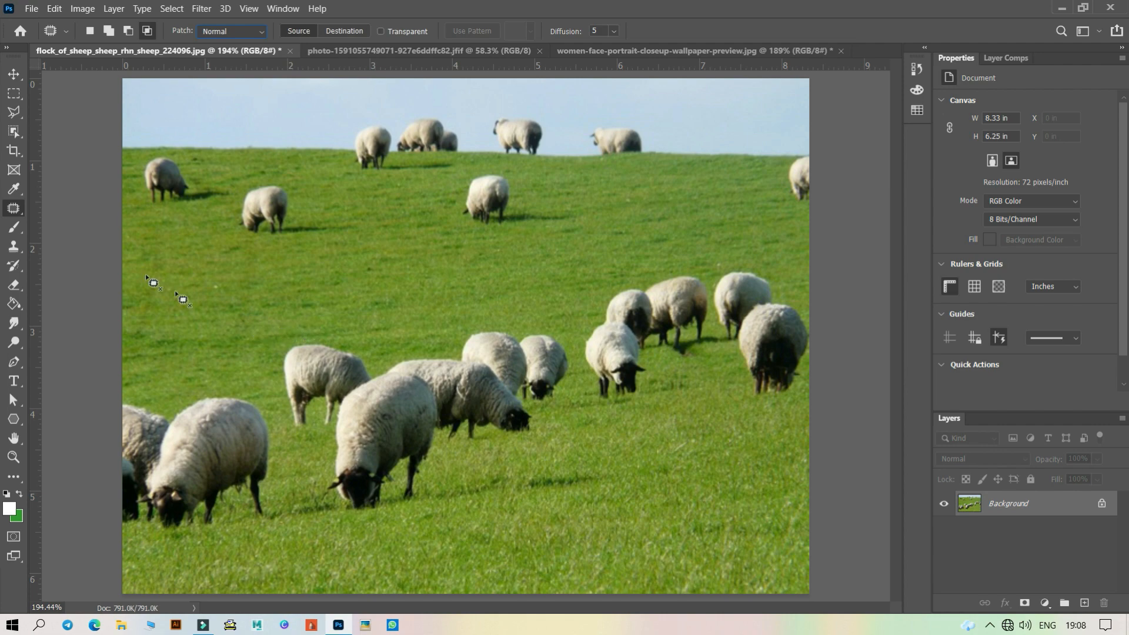
Remove the uppermost sheep at the far left of the hillside by patching it with clean grass, and deselect
right_click(14, 208)
left_click(56, 235)
mouse_move(146, 210)
left_mouse_down()
mouse_move(136, 165)
mouse_move(159, 149)
mouse_move(244, 193)
mouse_move(141, 225)
left_mouse_up()
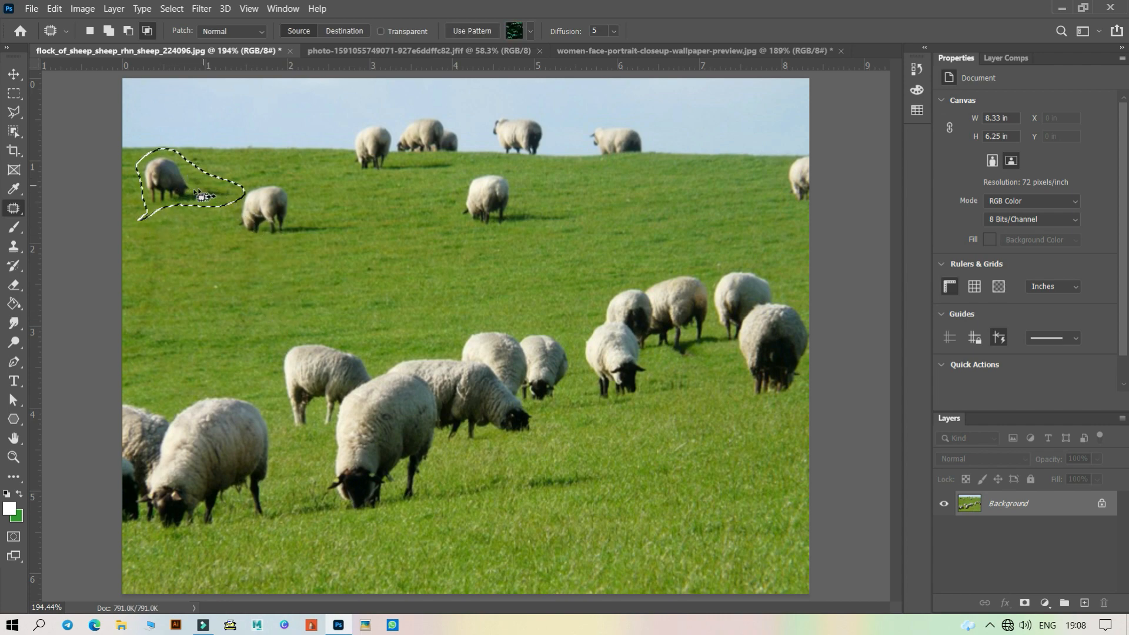
left_click_drag(201, 188, 235, 294)
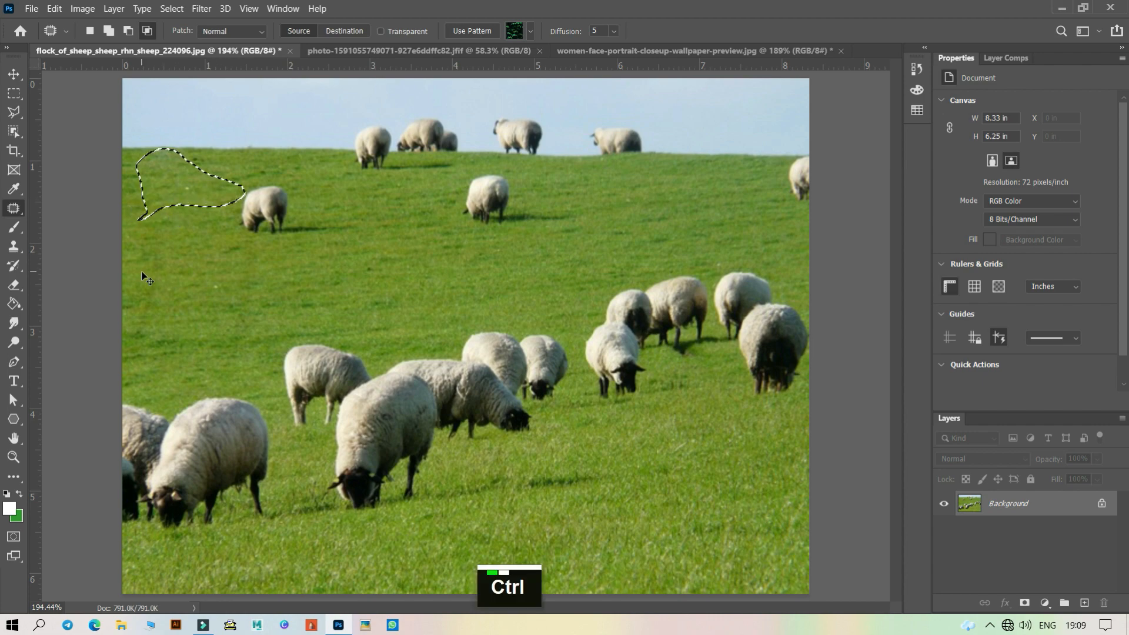
key("ctrl+d")
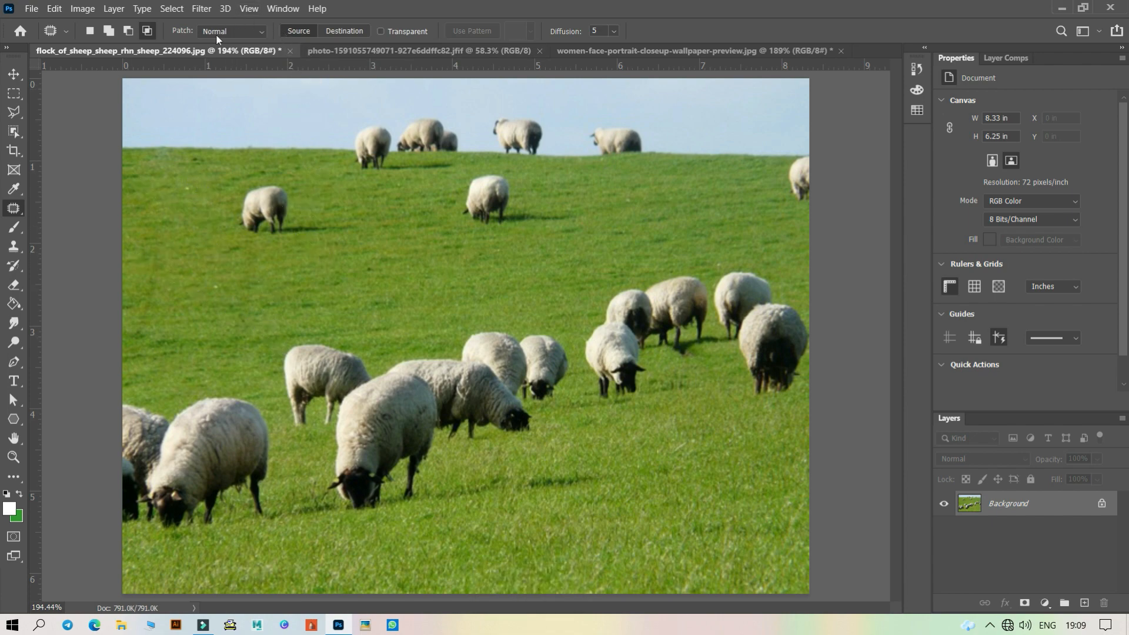
Using Normal patch mode with Source, replace the lone sheep on the central upper slope with clean grass and deselect
left_click(252, 31)
left_click(246, 41)
left_click(296, 33)
mouse_move(475, 246)
left_mouse_down()
mouse_move(432, 202)
mouse_move(450, 169)
mouse_move(475, 162)
mouse_move(535, 171)
mouse_move(574, 193)
mouse_move(589, 222)
mouse_move(559, 243)
mouse_move(463, 245)
mouse_move(534, 228)
mouse_move(474, 288)
left_mouse_up()
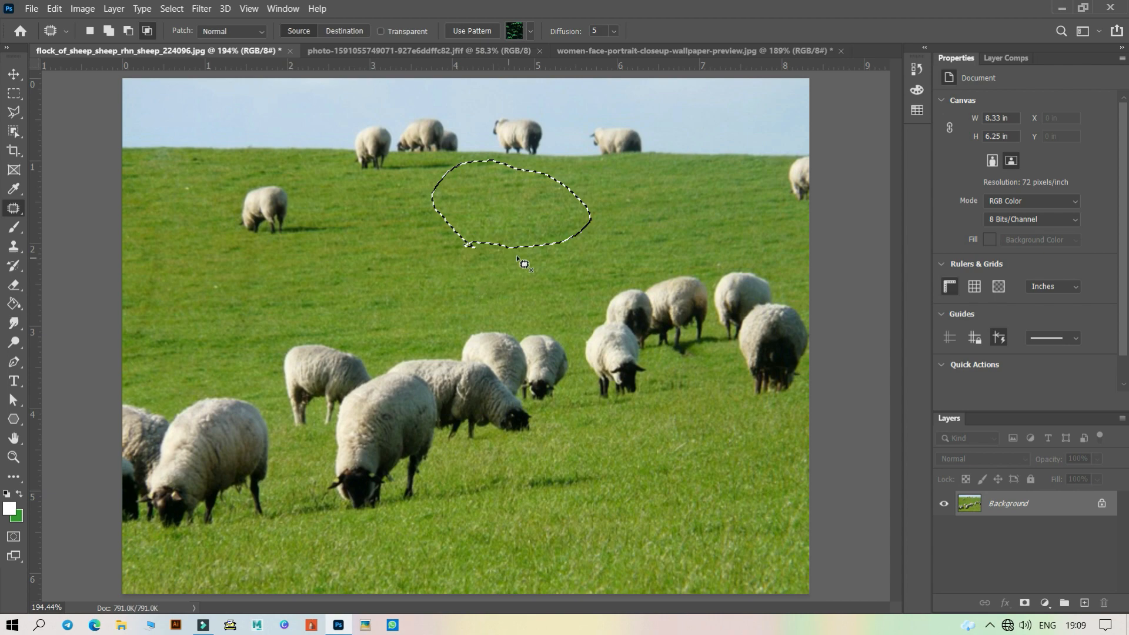
key("ctrl+d")
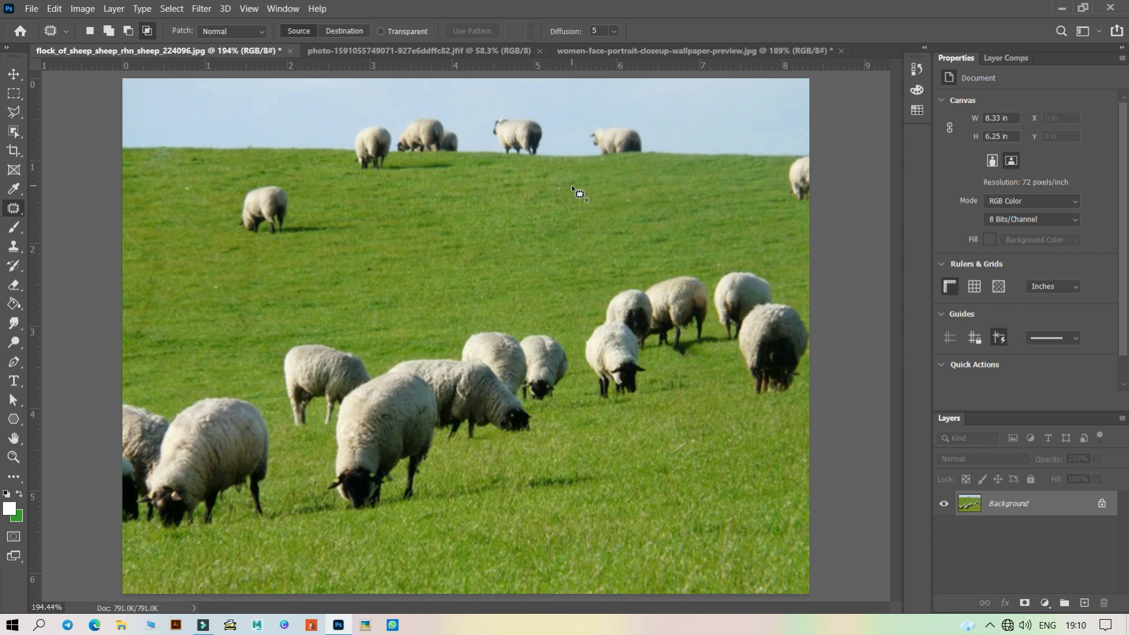
Remove the rightmost sheep on the skyline by patching it with a clean stretch of horizon, and deselect
mouse_move(571, 147)
left_mouse_down()
mouse_move(615, 104)
mouse_move(656, 123)
mouse_move(668, 150)
mouse_move(630, 184)
mouse_move(581, 163)
mouse_move(654, 141)
mouse_move(738, 158)
left_mouse_up()
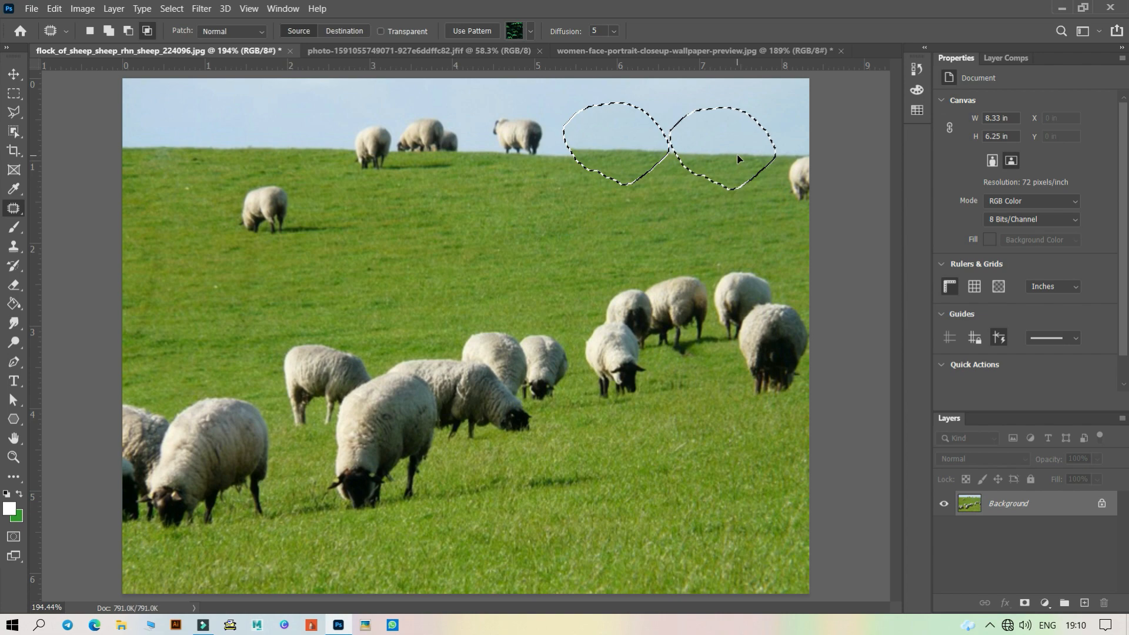
left_click_drag(739, 158, 298, 147)
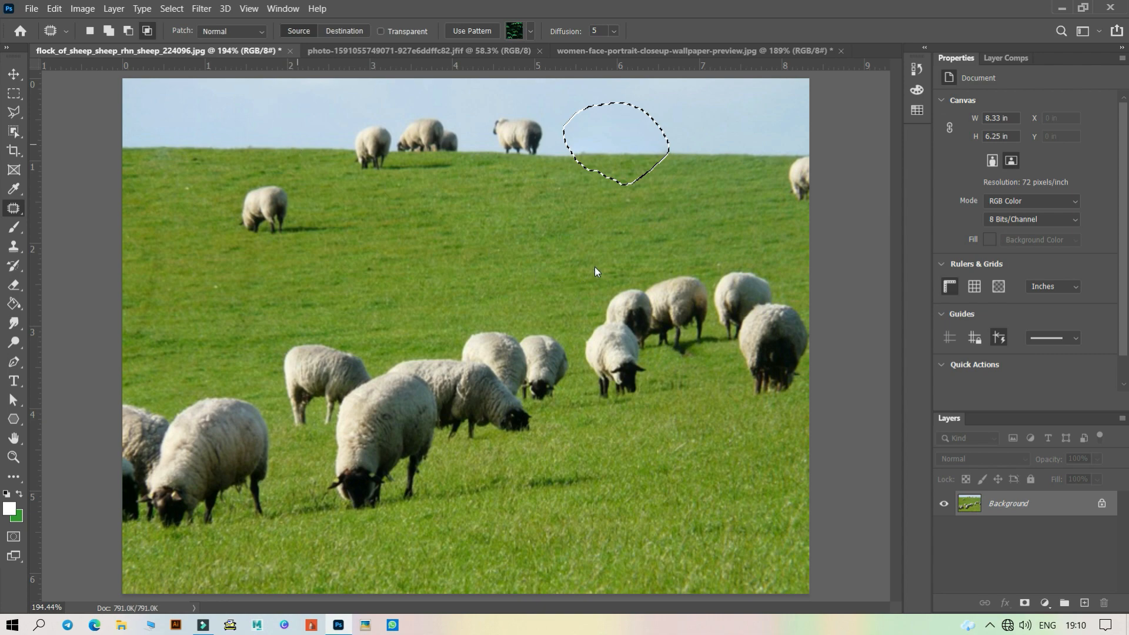
key("ctrl+d")
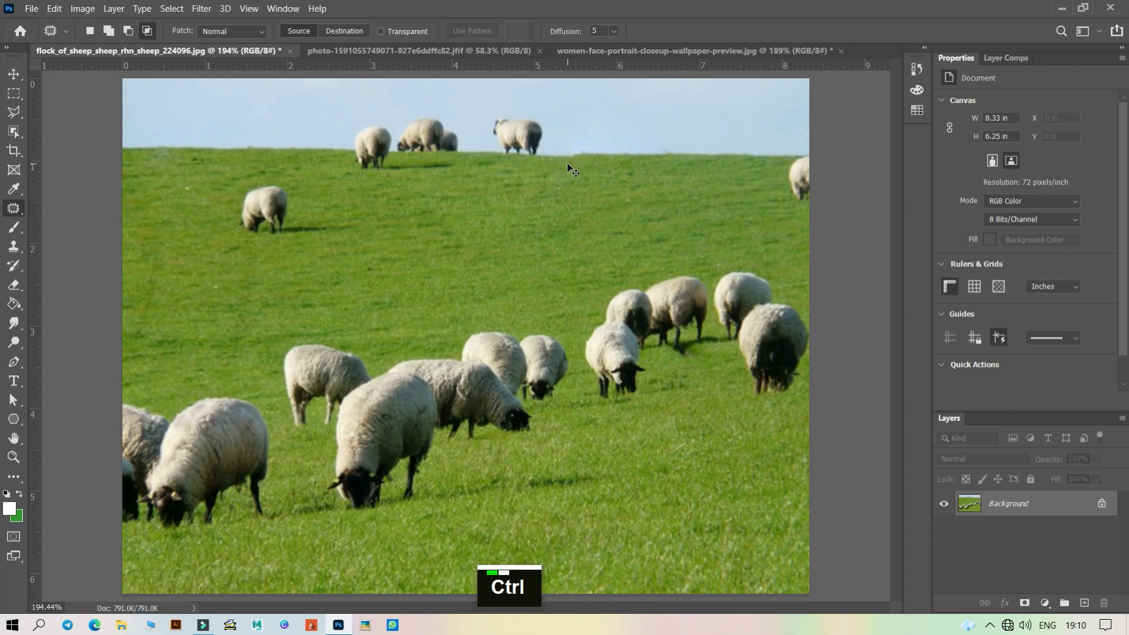
Patch the flawed horizon edge to the right of the skyline sheep with a clean stretch of horizon and deselect
key("ctrl+plus")
key("ctrl+plus")
scroll(571, 170, "up", 5)
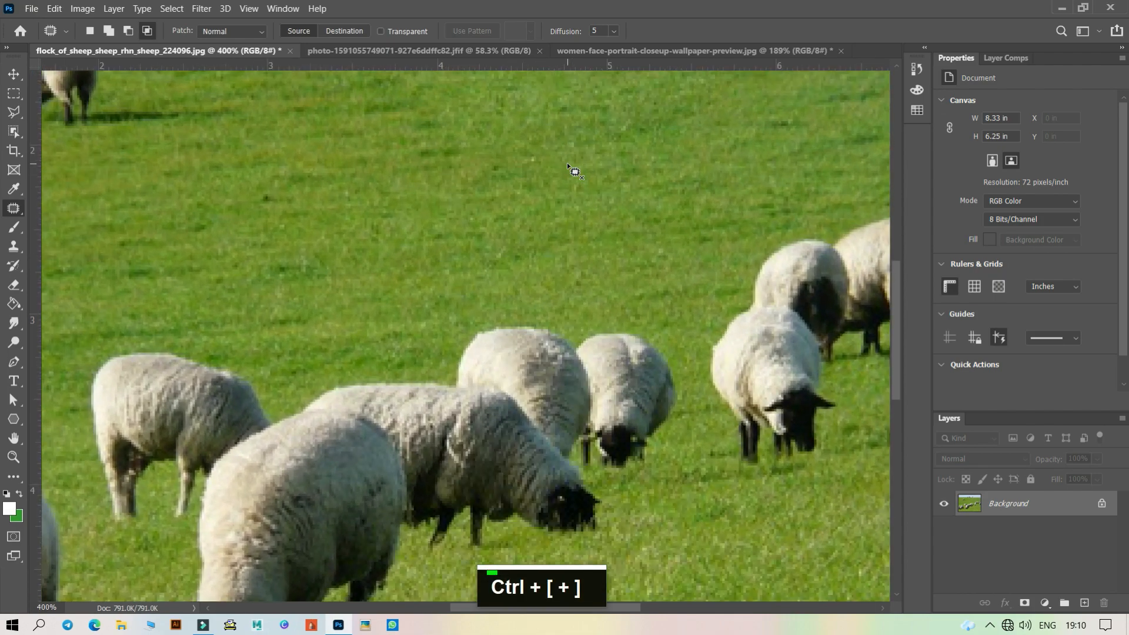
key("ctrl+plus")
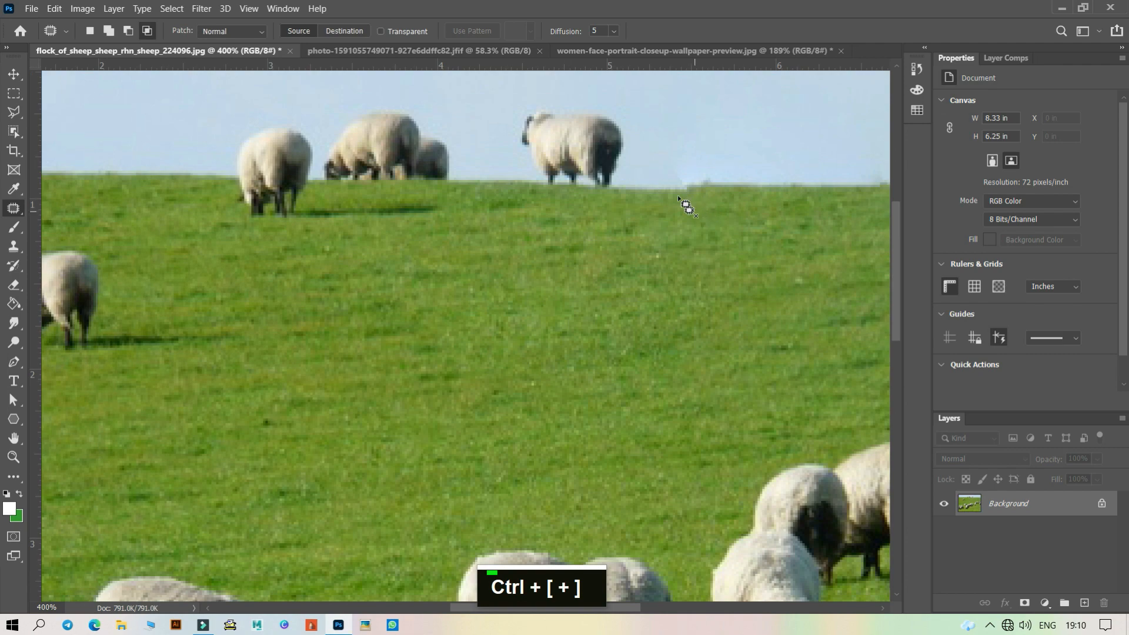
mouse_move(666, 174)
left_mouse_down()
mouse_move(718, 156)
mouse_move(735, 177)
mouse_move(712, 203)
mouse_move(667, 218)
mouse_move(674, 157)
mouse_move(714, 185)
mouse_move(741, 181)
mouse_move(732, 194)
mouse_move(645, 206)
mouse_move(333, 208)
mouse_move(201, 158)
mouse_move(167, 174)
left_mouse_up()
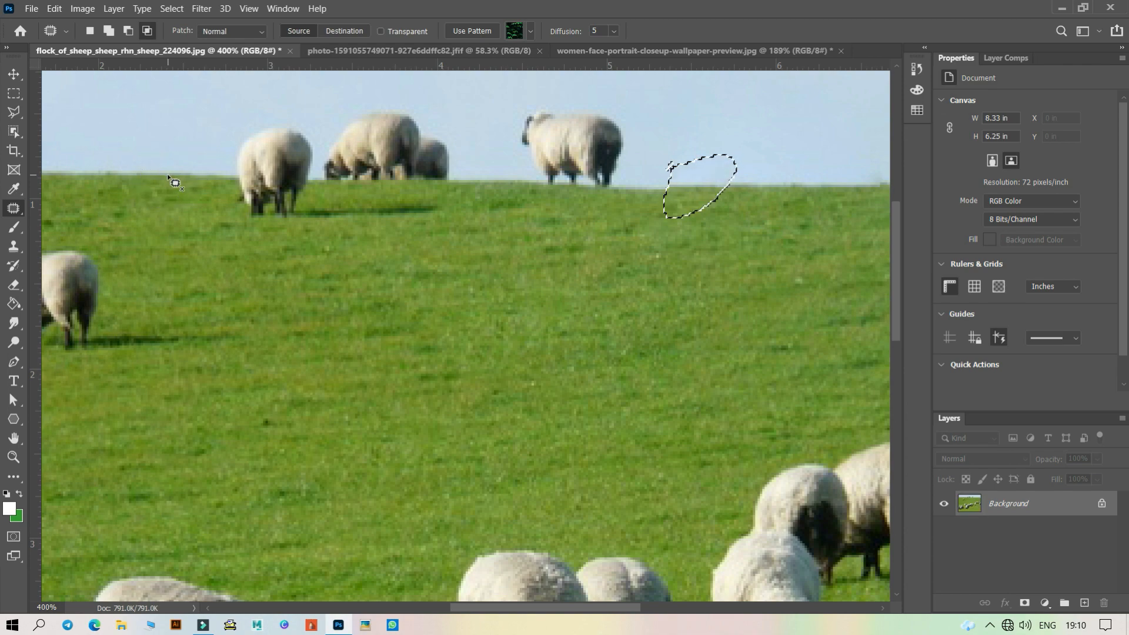
key("ctrl+d")
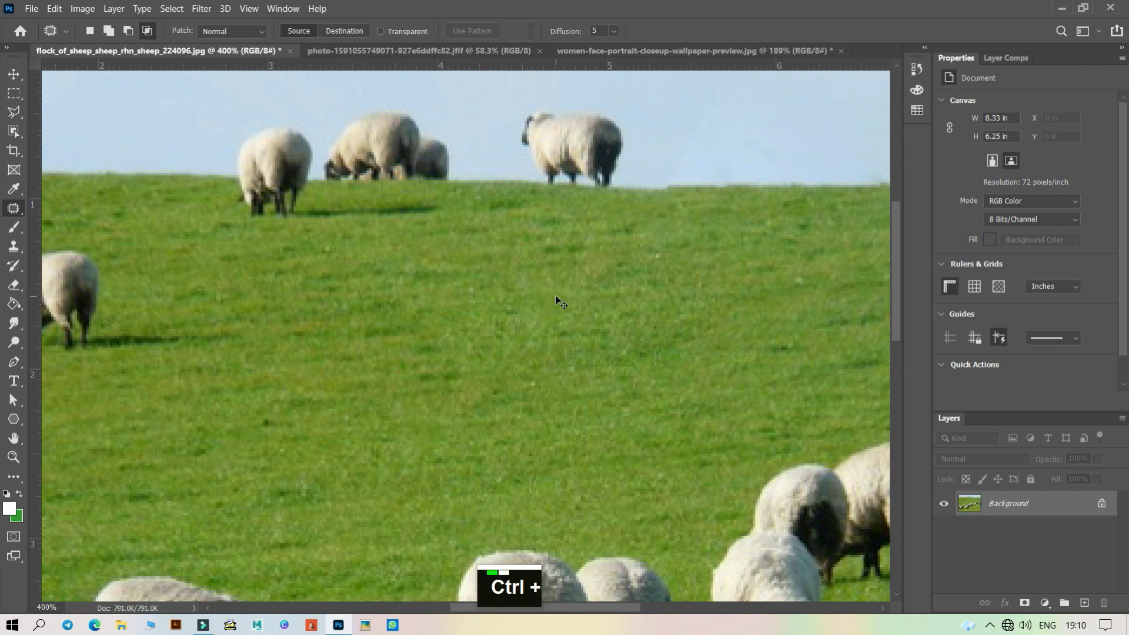
key("ctrl+minus")
key("ctrl+minus")
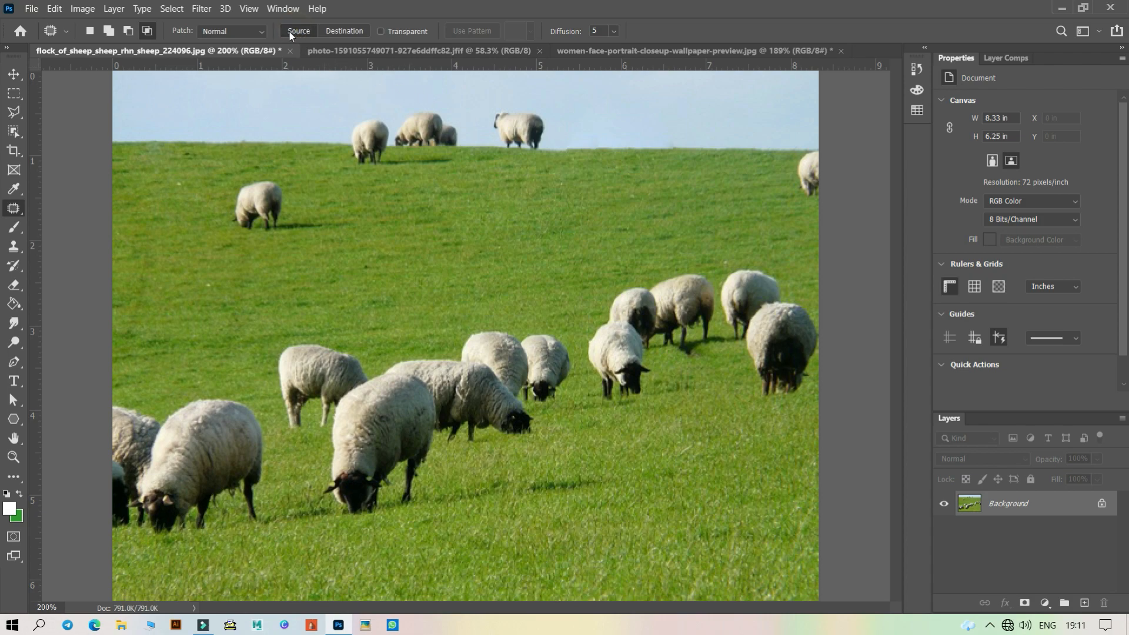
Switch the Patch tool to Destination and cover the remaining sheep on the upper left slope with clean grass, then deselect
left_click(347, 29)
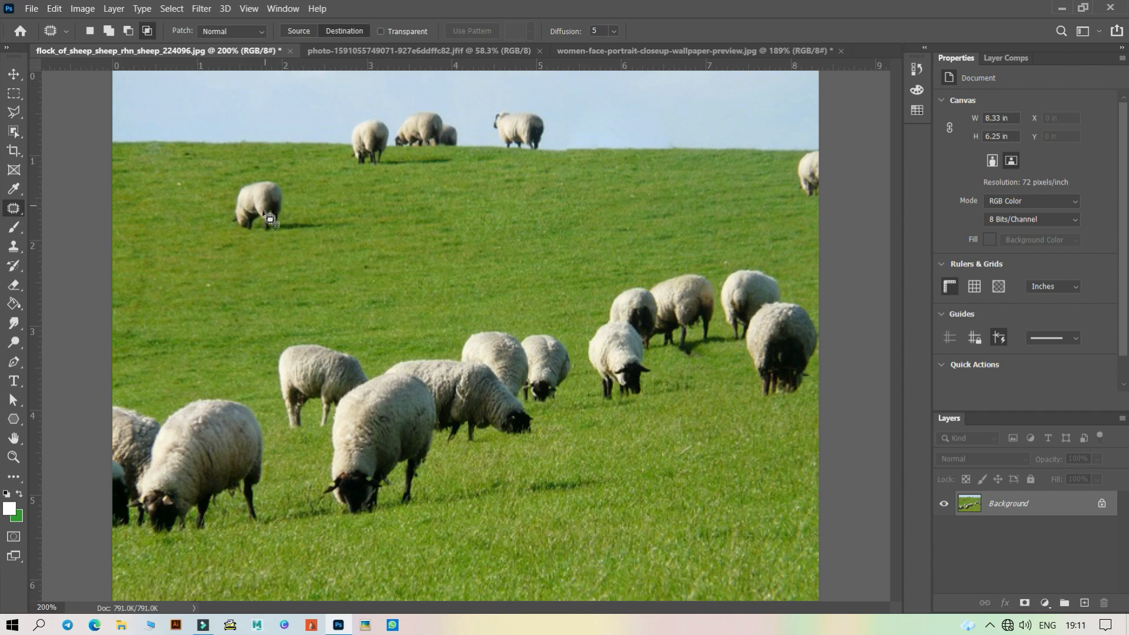
left_click(476, 264)
mouse_move(475, 264)
left_mouse_down()
mouse_move(476, 209)
mouse_move(522, 195)
mouse_move(563, 206)
mouse_move(585, 235)
mouse_move(586, 266)
mouse_move(556, 292)
mouse_move(504, 303)
mouse_move(475, 264)
left_mouse_up()
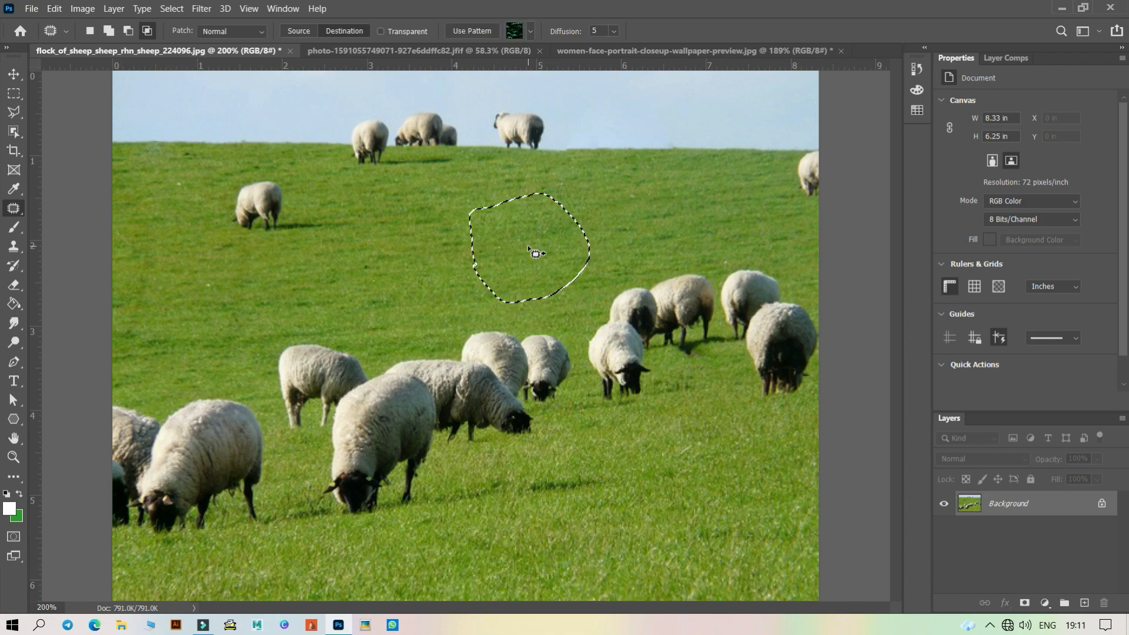
left_click_drag(524, 249, 270, 209)
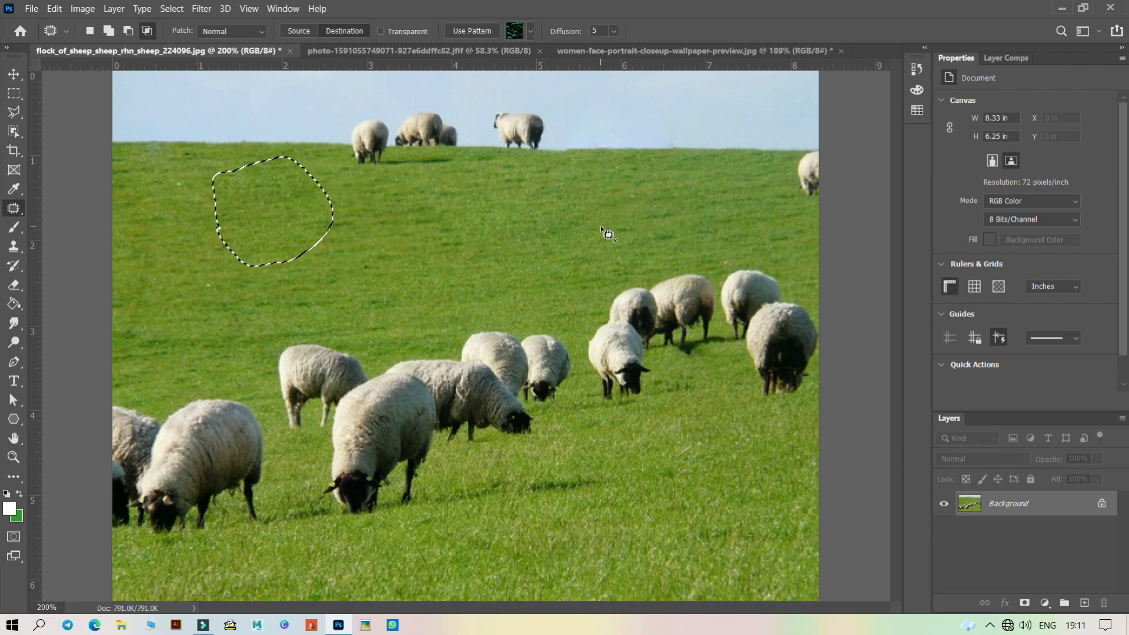
key("ctrl+d")
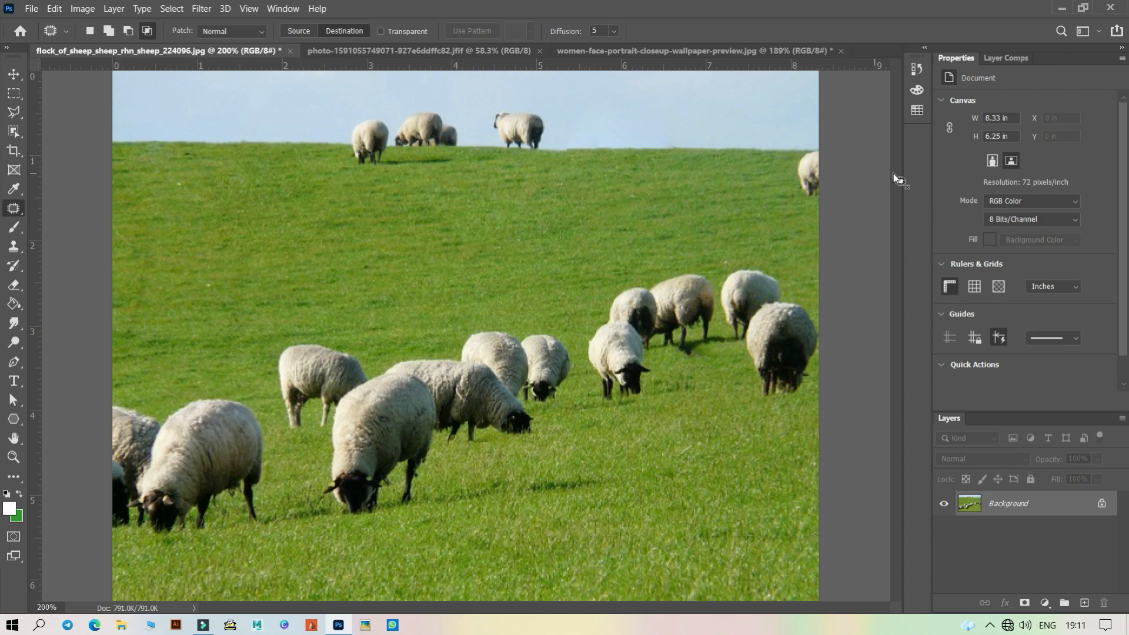
Try to cover the rightmost skyline sheep with a patch of clear sky, and deselect
mouse_move(568, 137)
left_mouse_down()
mouse_move(580, 98)
mouse_move(628, 88)
mouse_move(676, 95)
mouse_move(686, 111)
mouse_move(684, 135)
mouse_move(568, 137)
left_mouse_up()
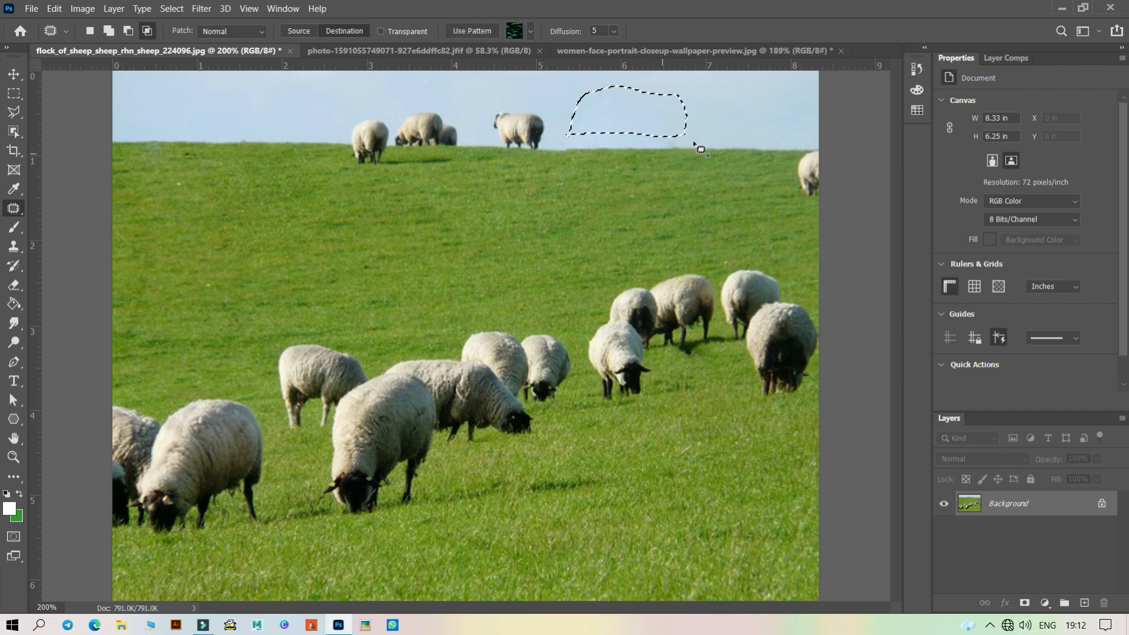
left_click_drag(644, 119, 545, 126)
key("ctrl+d")
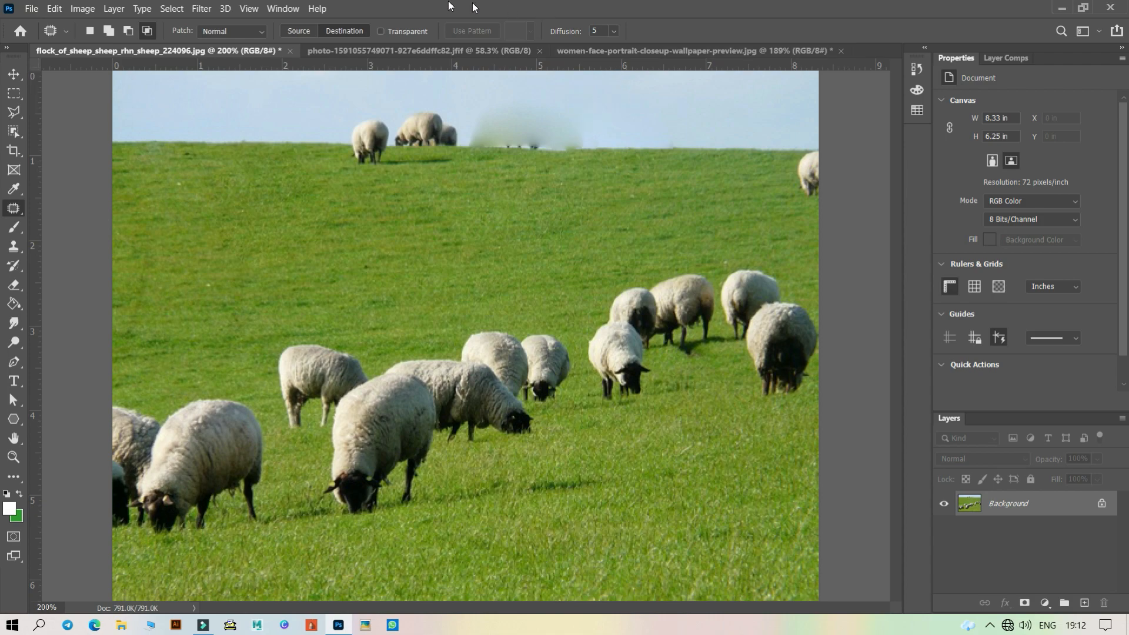
Undo the sky patch, then remove the rightmost skyline sheep with the Patch tool in Content-Aware mode and deselect
left_click(262, 32)
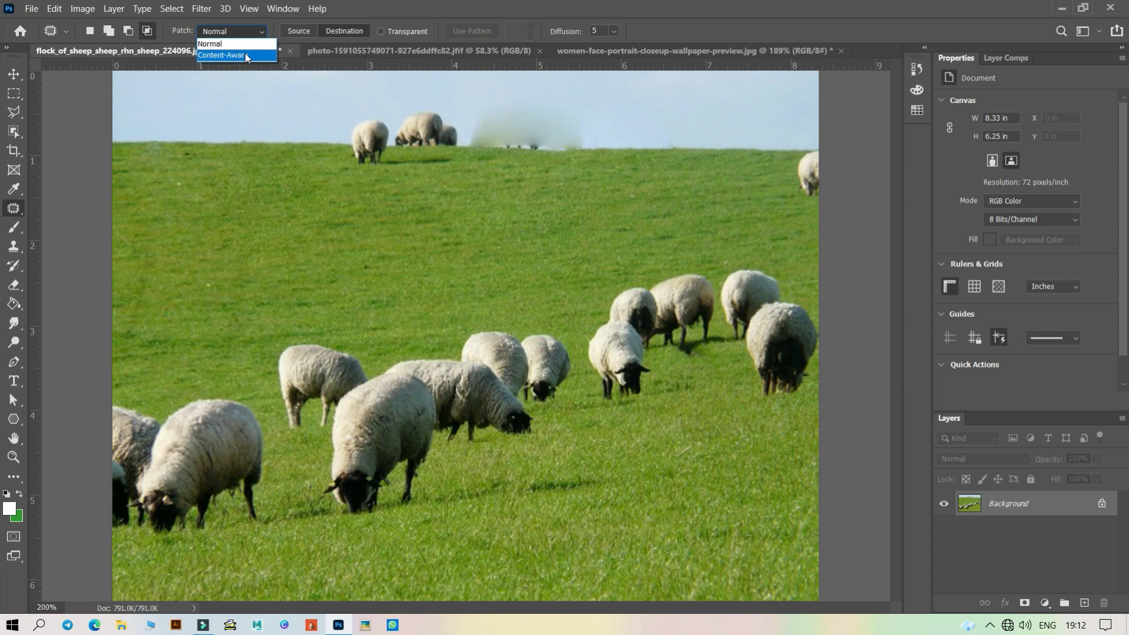
left_click(245, 56)
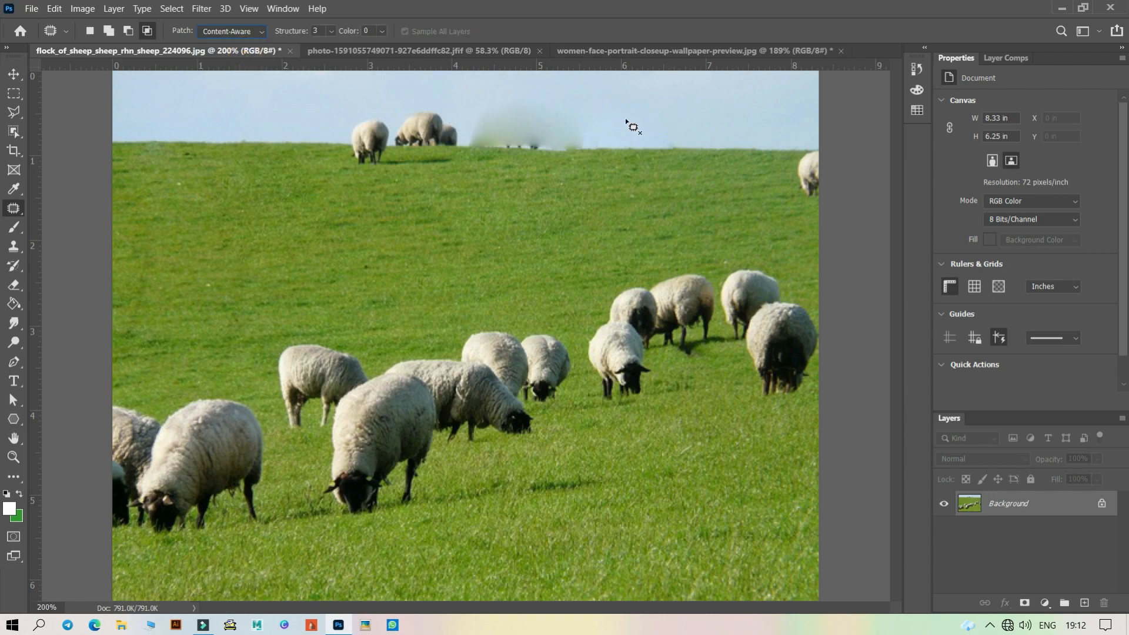
key("ctrl+z")
key("ctrl+z")
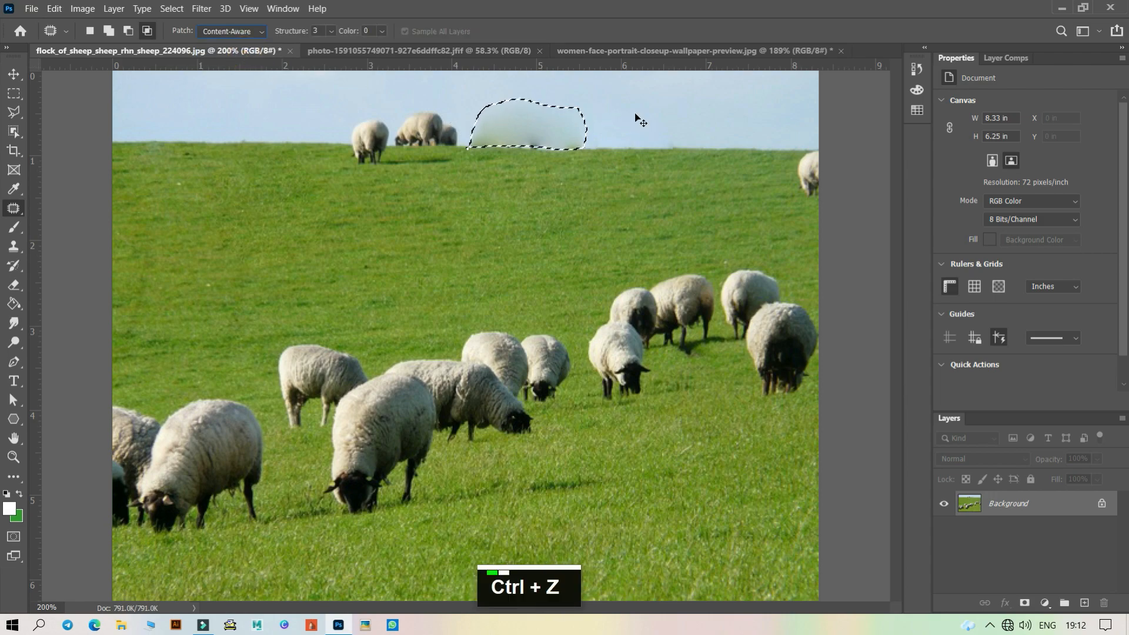
key("ctrl+z")
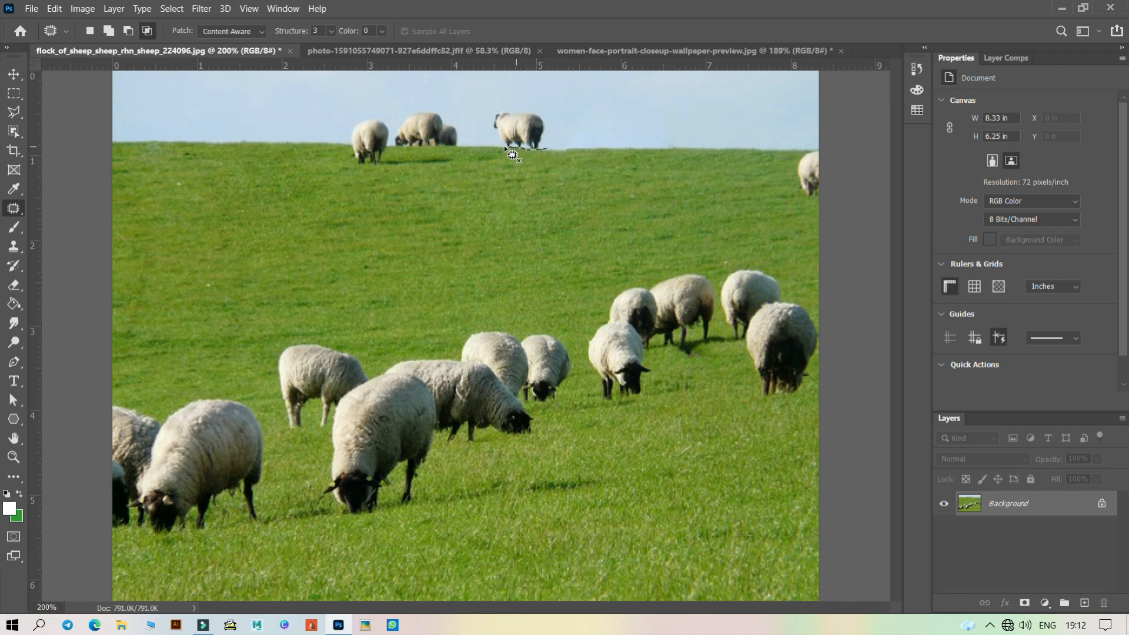
mouse_move(512, 154)
left_mouse_down()
mouse_move(478, 131)
mouse_move(476, 108)
mouse_move(510, 89)
mouse_move(548, 103)
mouse_move(557, 145)
mouse_move(546, 151)
mouse_move(542, 119)
mouse_move(622, 119)
left_mouse_up()
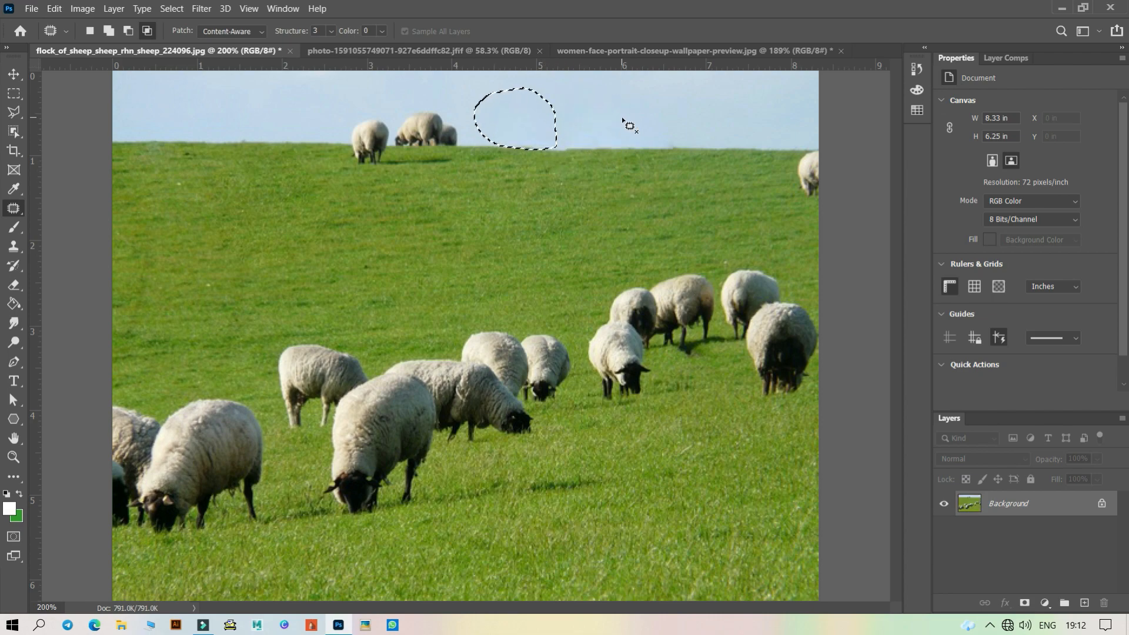
key("ctrl+d")
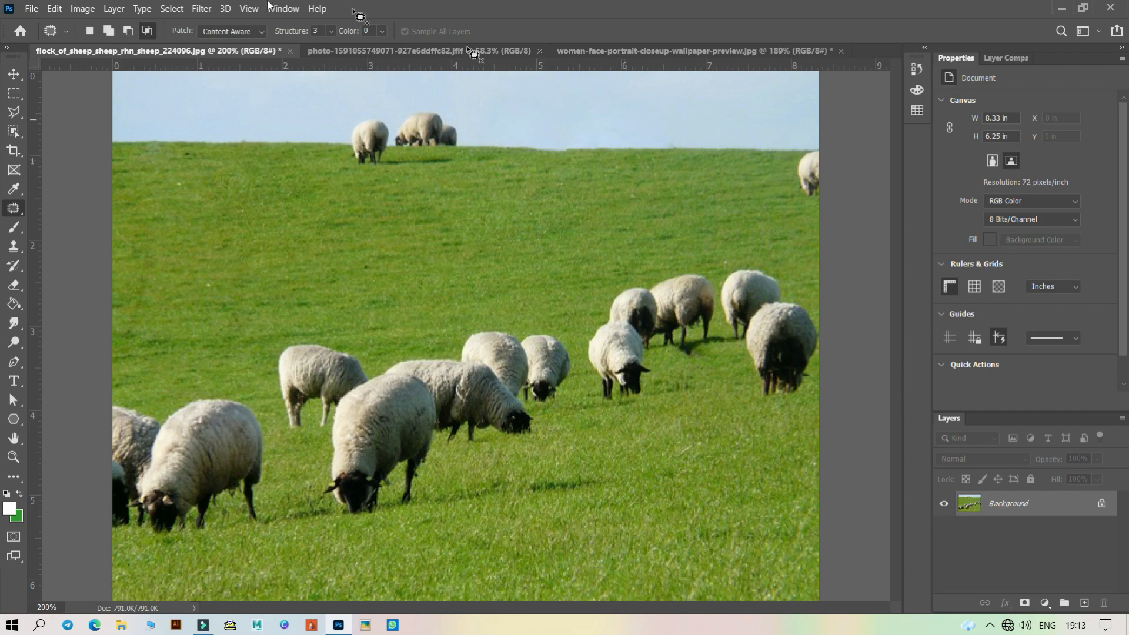
Compare the options offered by the Patch tool's Normal and Content-Aware modes, ending on Content-Aware
left_click(219, 31)
left_click(217, 44)
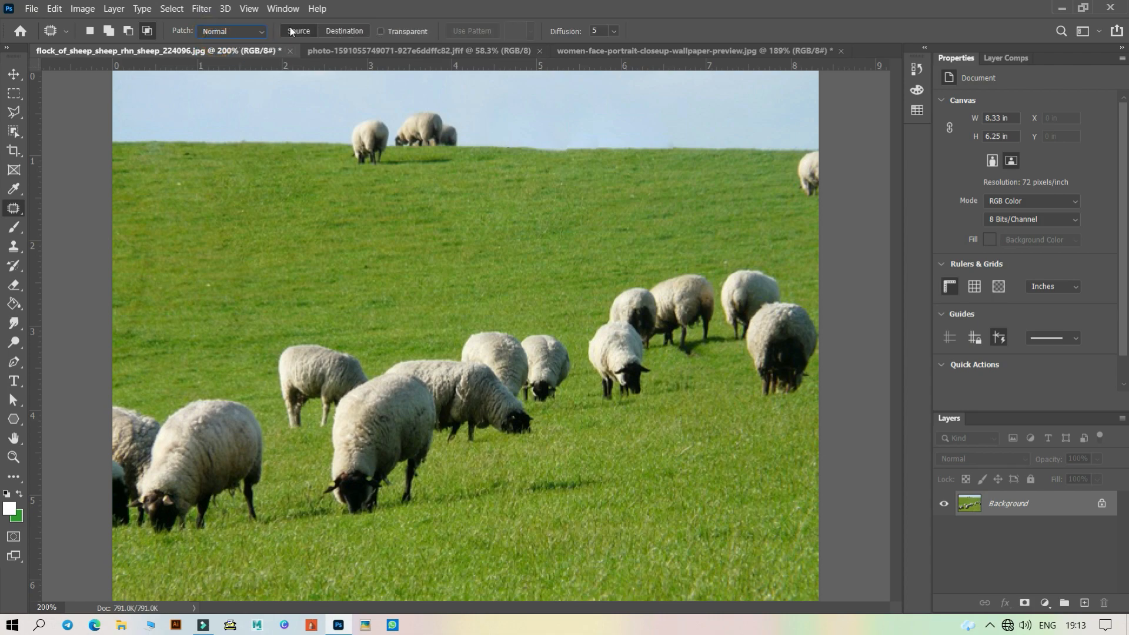
left_click(235, 32)
left_click(233, 54)
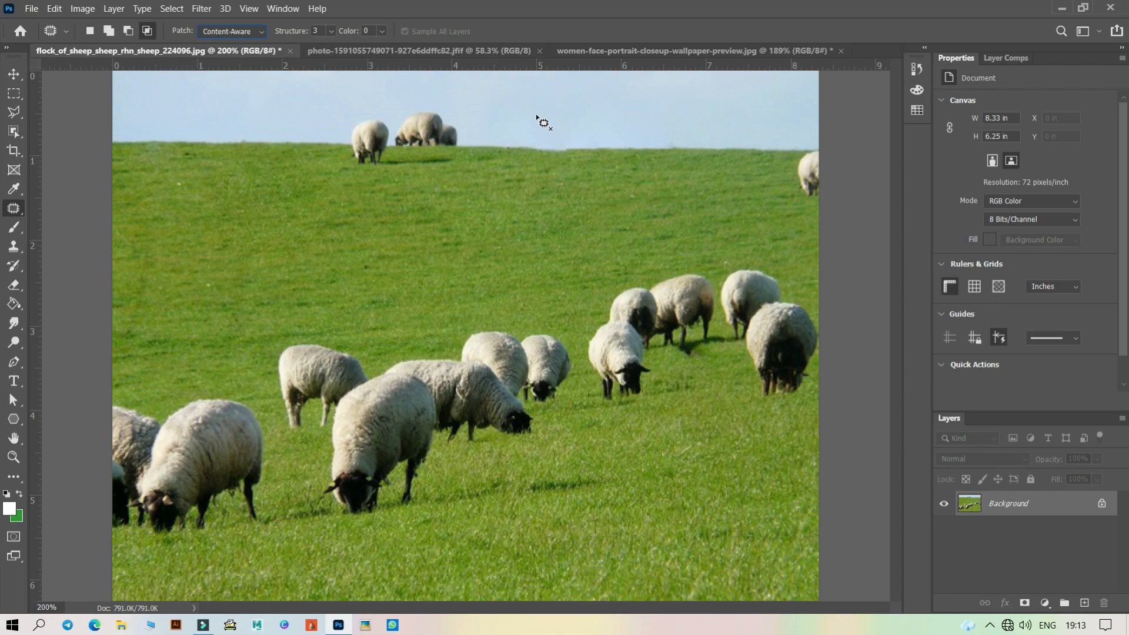
left_click(239, 33)
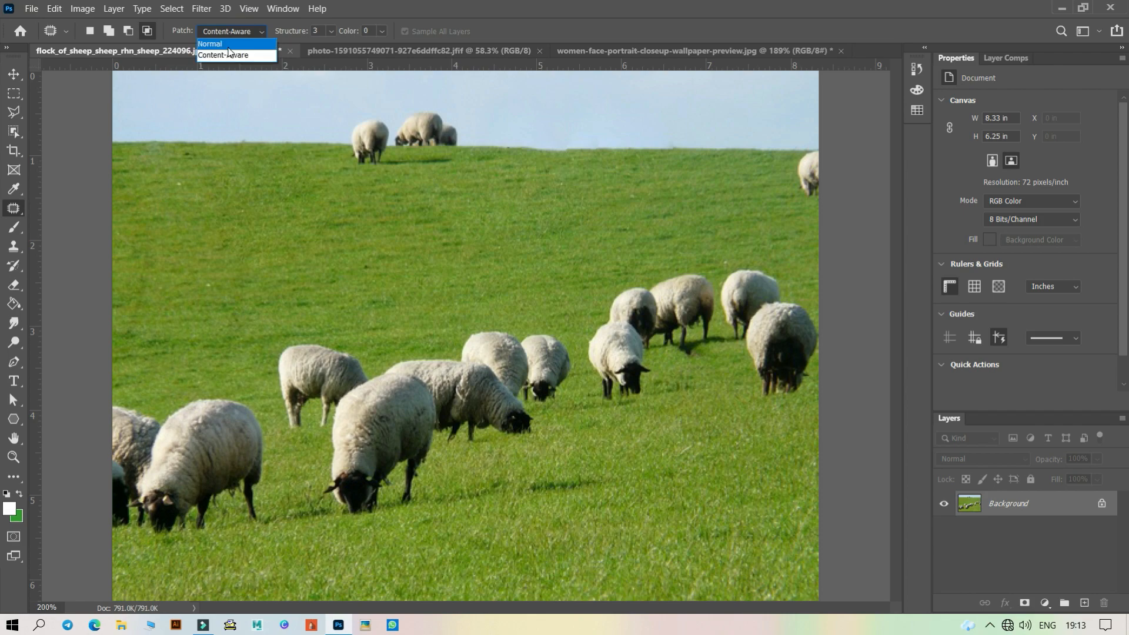
left_click(223, 40)
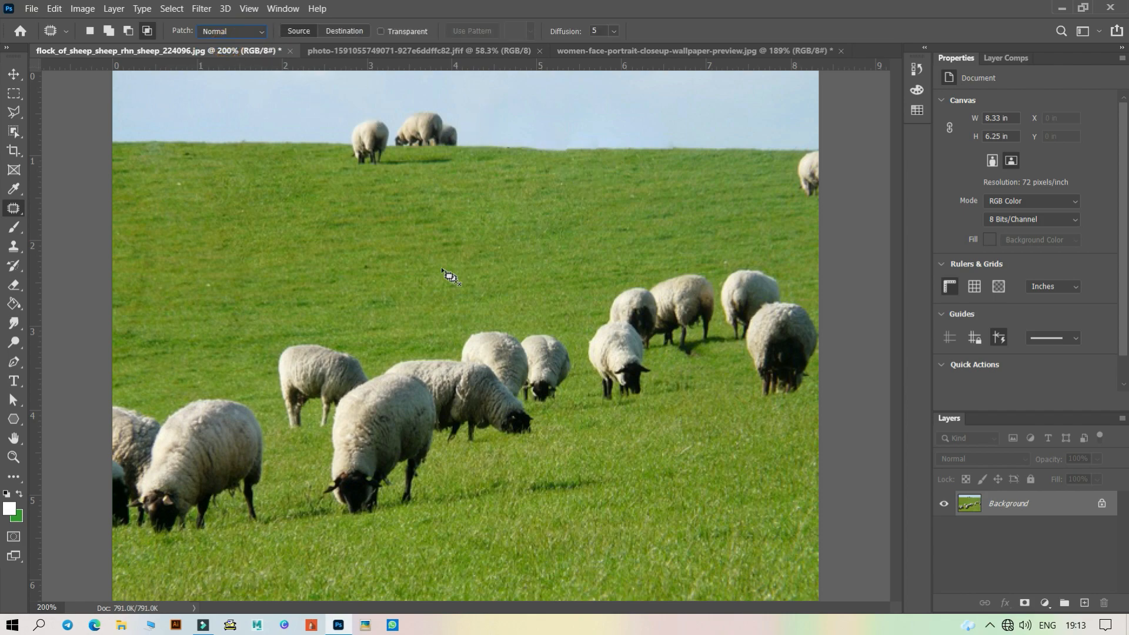
left_click(238, 32)
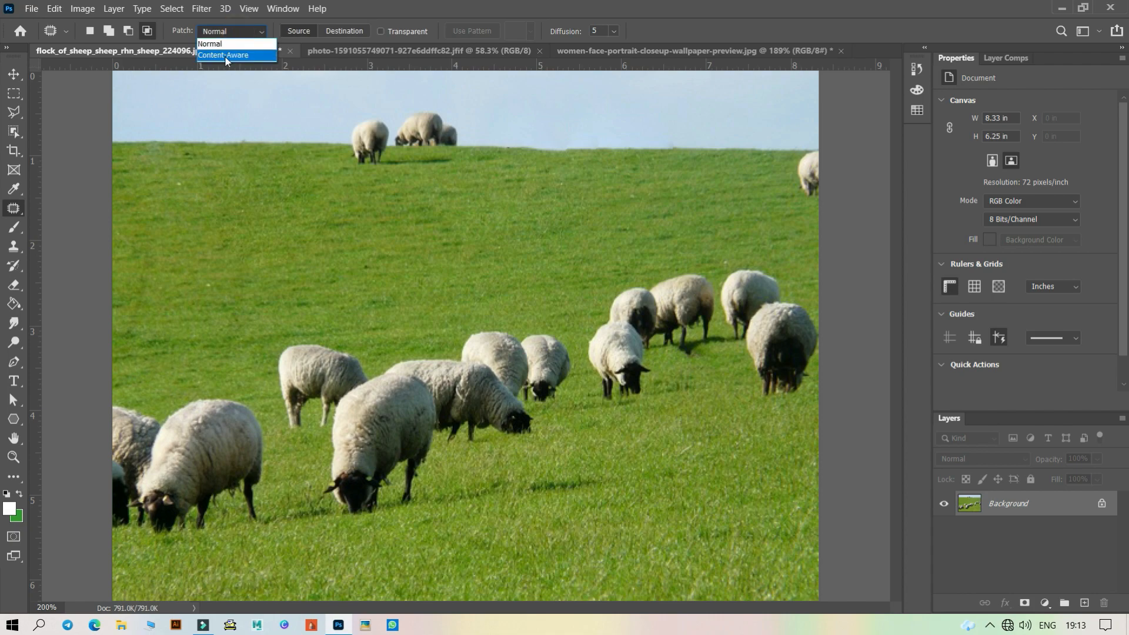
left_click(227, 53)
Examine the Structure and Color sliders of the Content-Aware patch mode
left_click(335, 33)
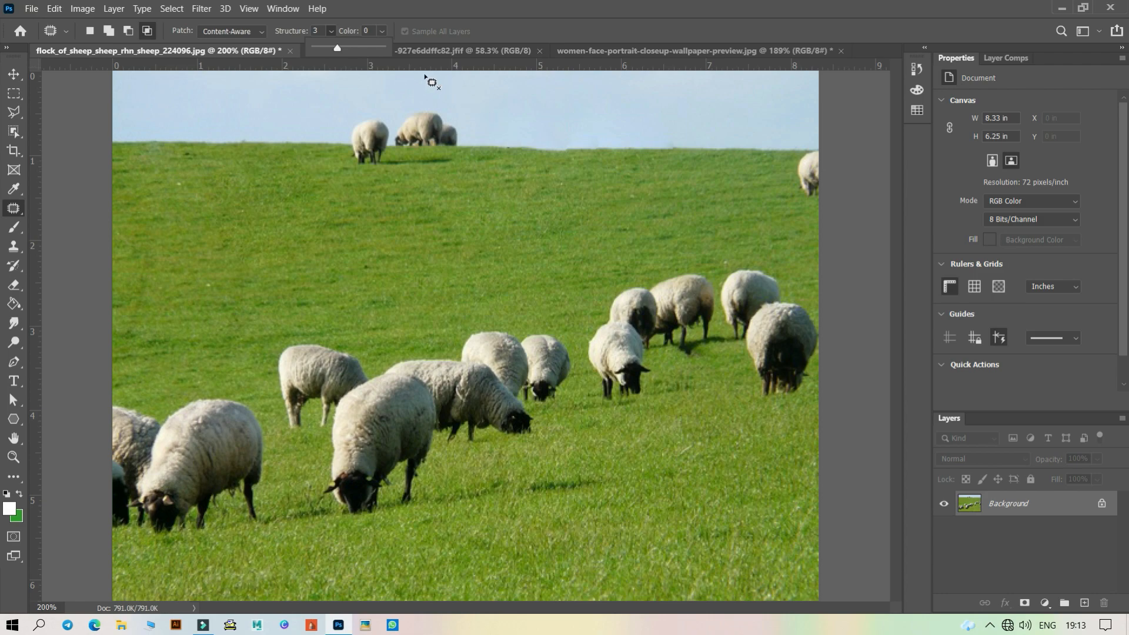
left_click(384, 33)
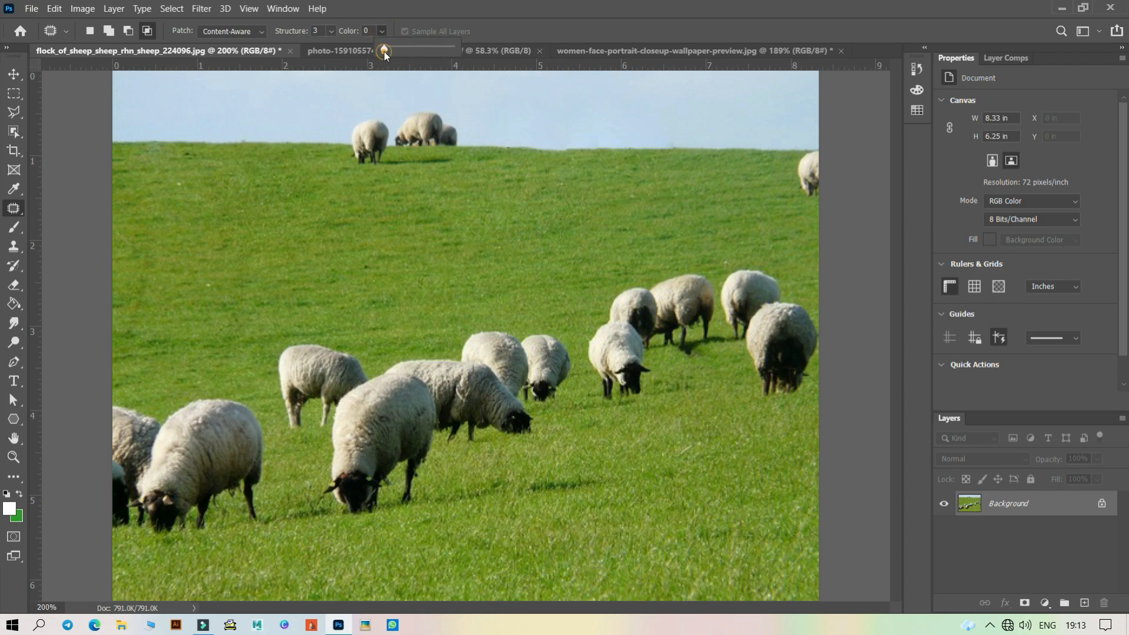
left_click_drag(385, 47, 425, 49)
In the seagull photo, use the Patch tool with Normal and Destination to duplicate the upper middle gull into the empty sky below, then deselect
left_click(387, 50)
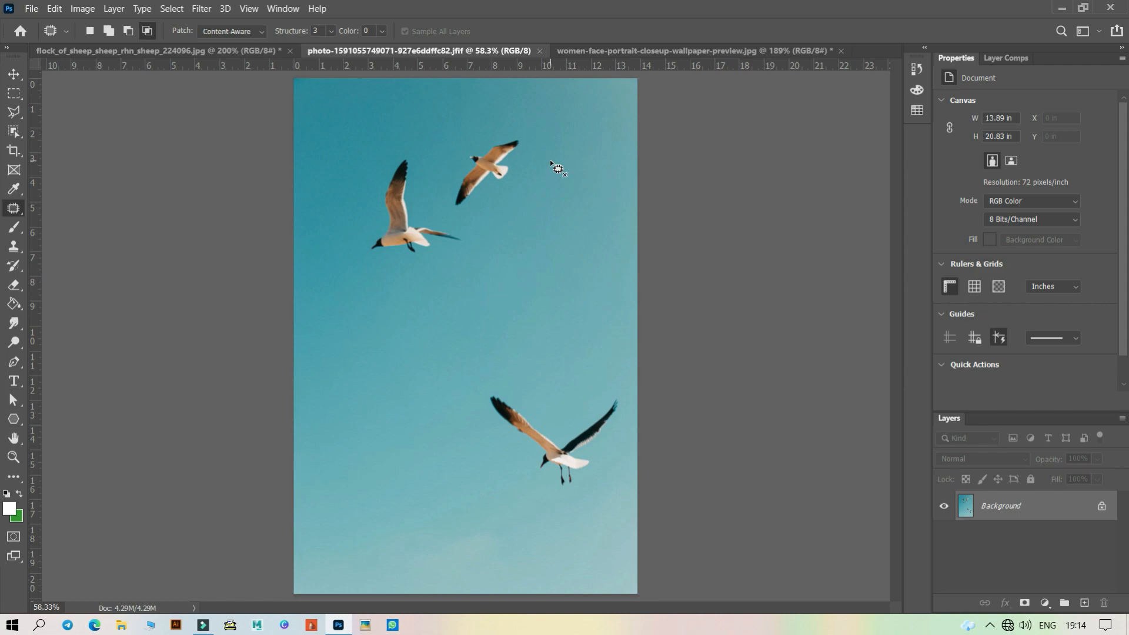
left_click(233, 31)
left_click(244, 31)
left_click(251, 34)
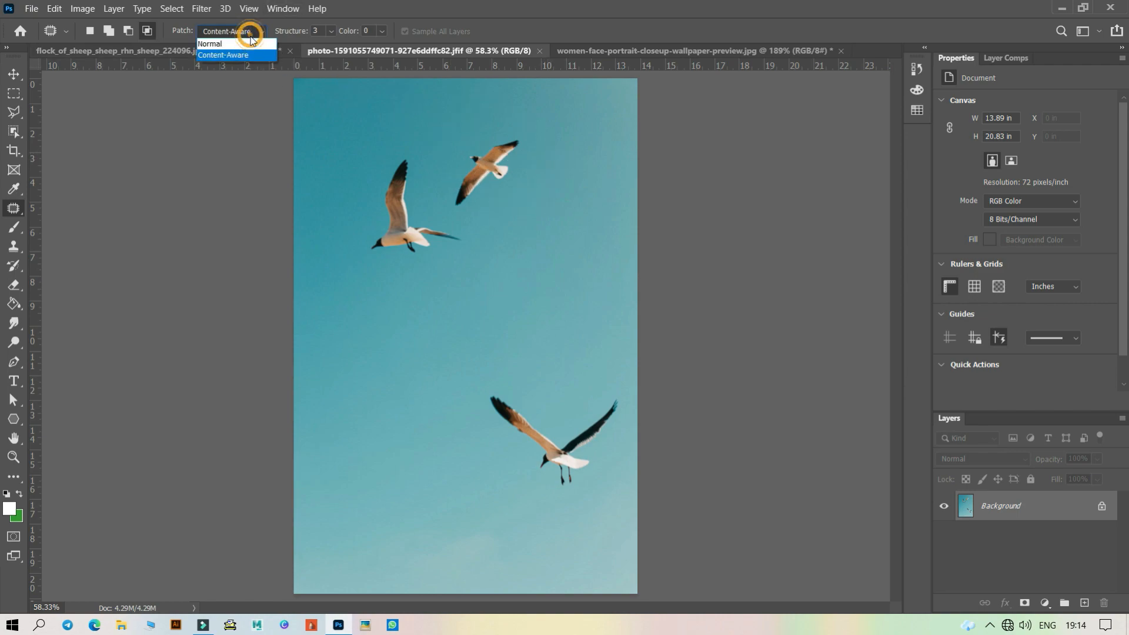
left_click(243, 44)
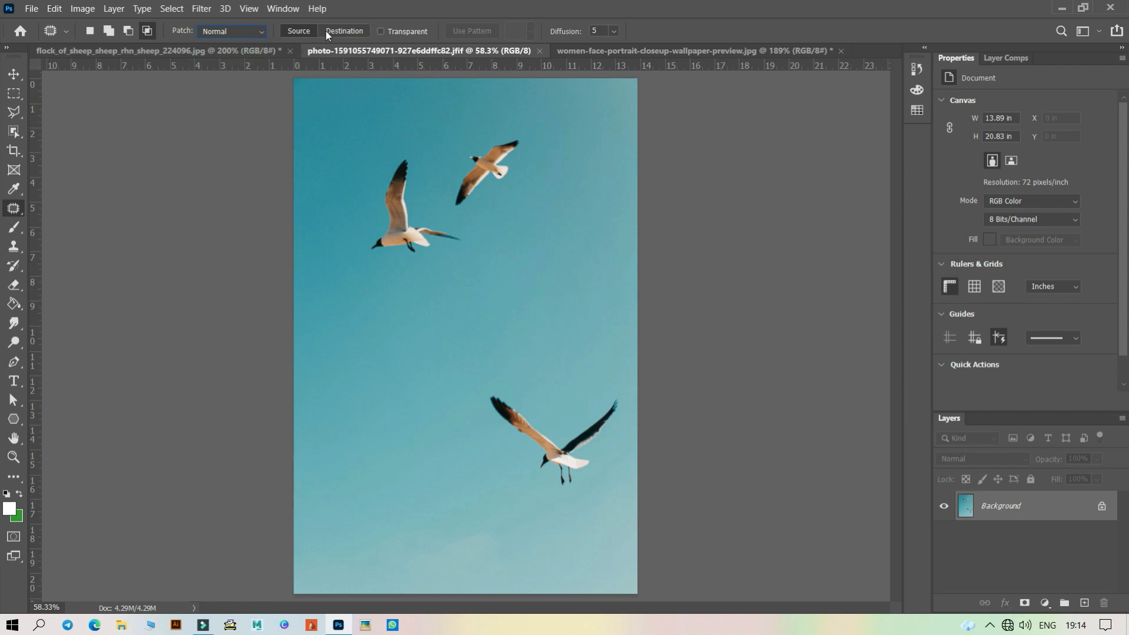
left_click(350, 33)
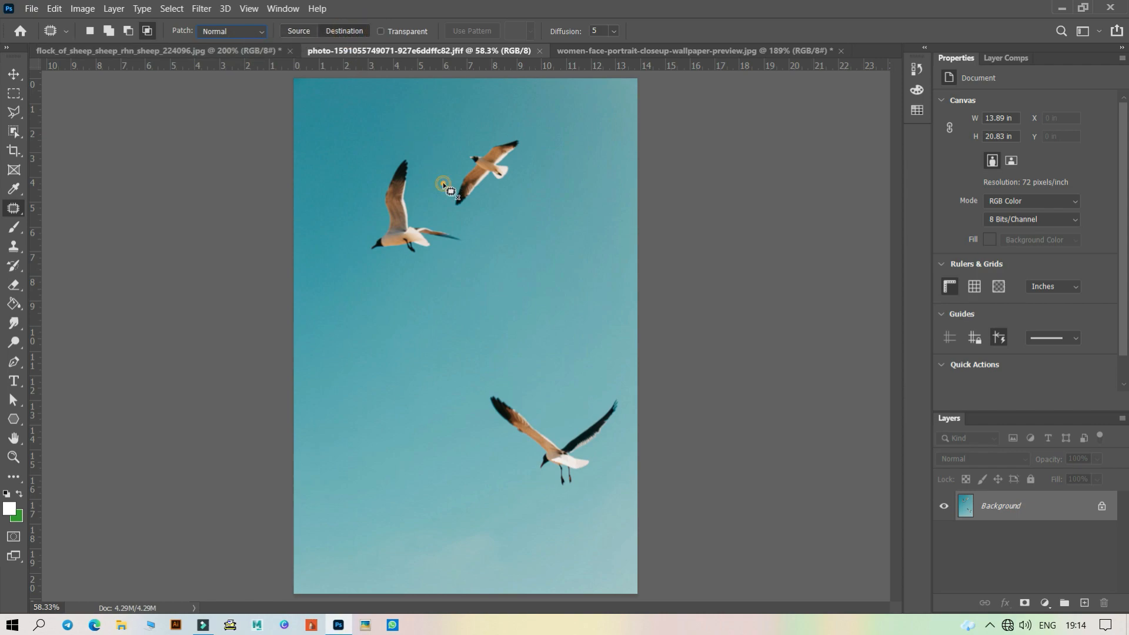
mouse_move(443, 183)
left_mouse_down()
mouse_move(508, 123)
mouse_move(548, 141)
mouse_move(490, 216)
mouse_move(458, 227)
mouse_move(436, 203)
mouse_move(445, 175)
mouse_move(453, 164)
mouse_move(506, 257)
mouse_move(412, 360)
left_mouse_up()
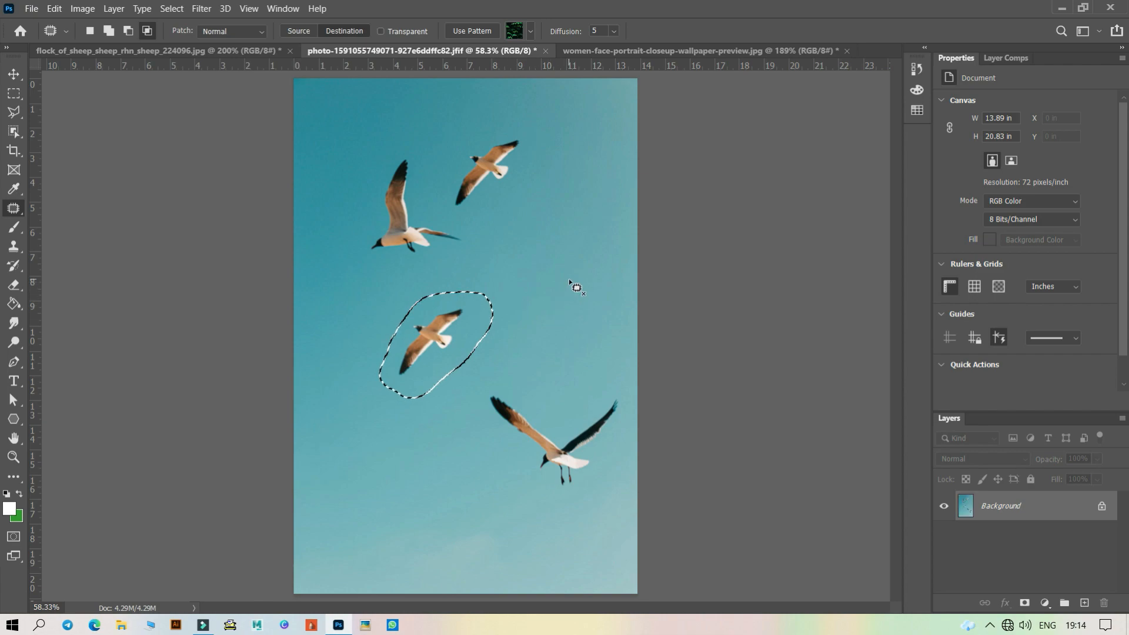
key("ctrl+d")
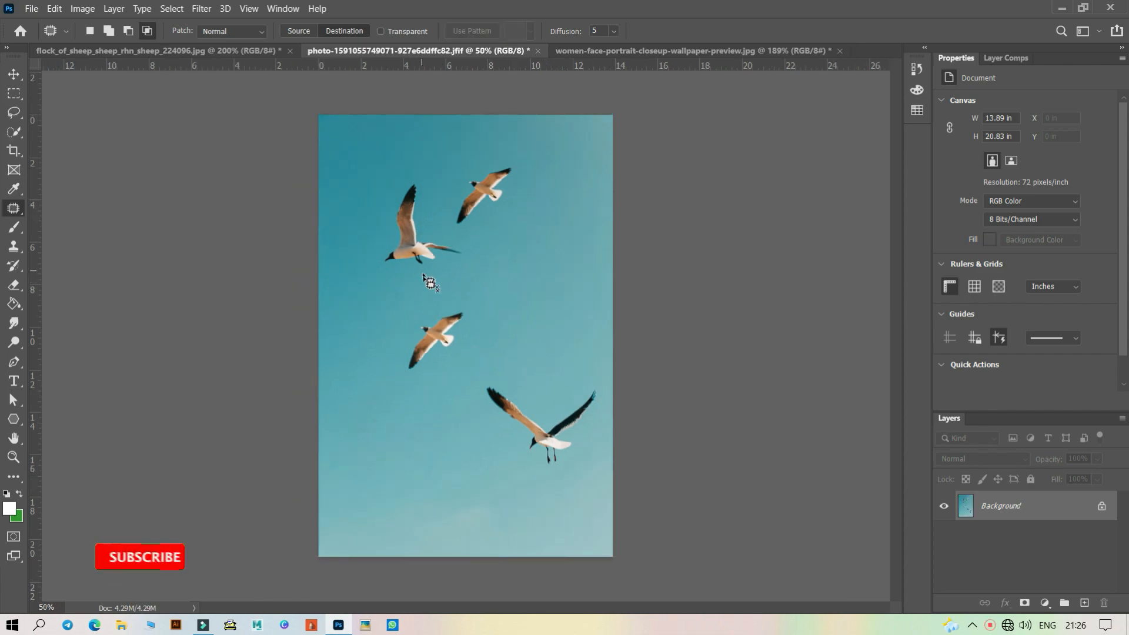
Patch a second copy of the gull from mid-sky into the photo's upper right corner and deselect
left_click(420, 305)
mouse_move(428, 302)
left_mouse_down()
mouse_move(456, 293)
mouse_move(480, 331)
mouse_move(441, 389)
mouse_move(407, 384)
mouse_move(385, 358)
mouse_move(390, 320)
mouse_move(429, 302)
left_mouse_up()
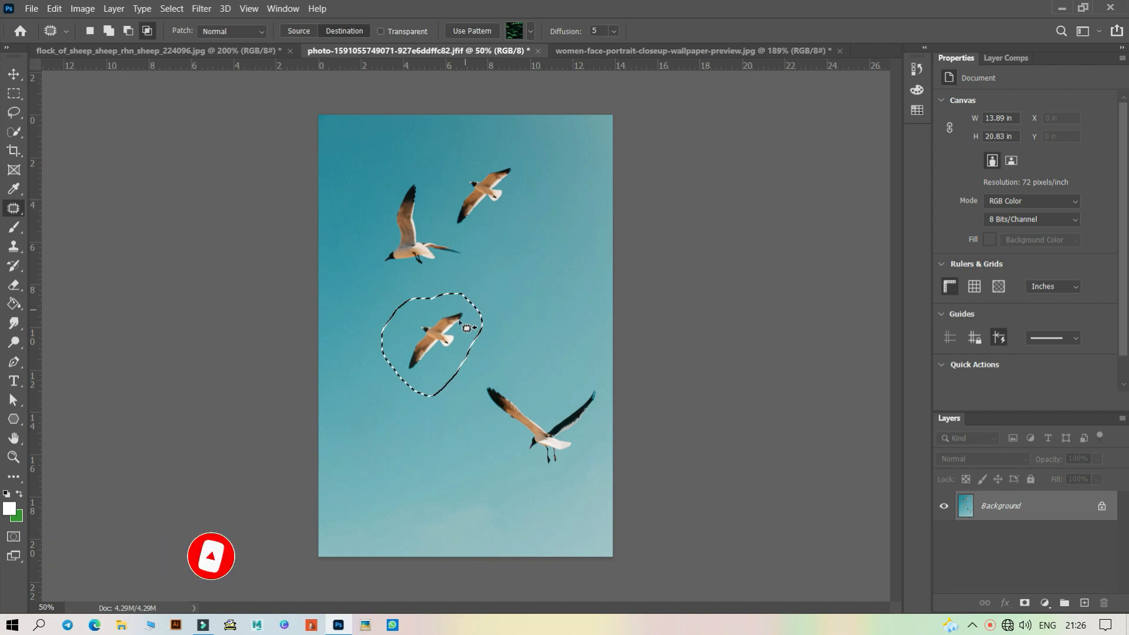
left_click_drag(457, 333, 603, 153)
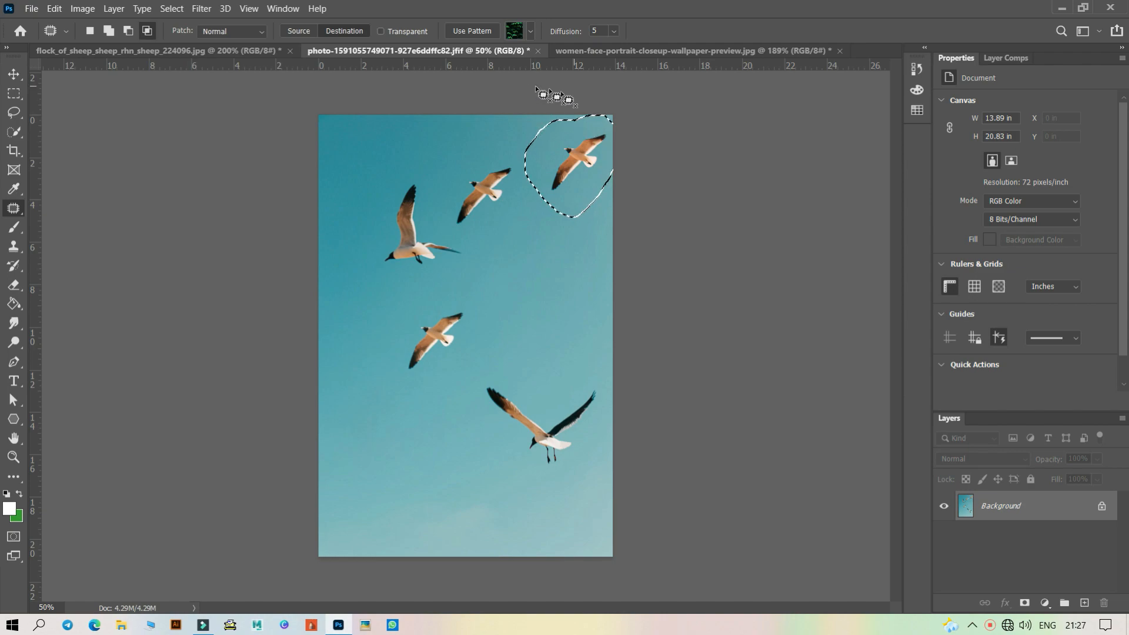
key("ctrl+d")
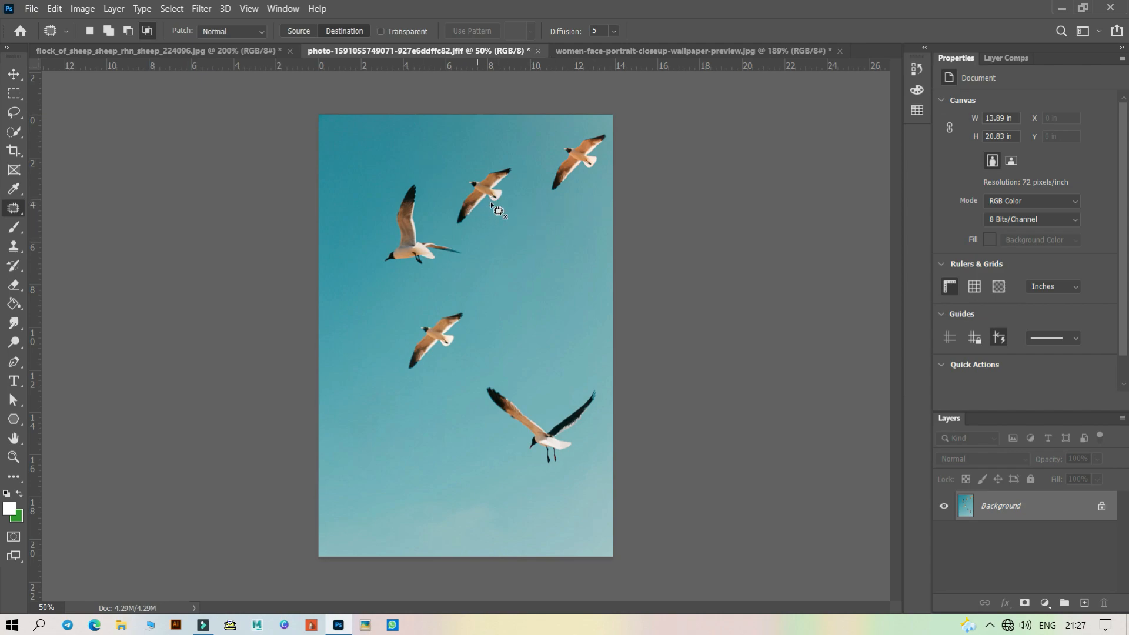
Cover the copied gull in the middle of the sky with a patch of clean sky and deselect
left_click(14, 205)
left_click(19, 205)
left_click(14, 206)
left_click(17, 205)
mouse_move(492, 254)
left_mouse_down()
mouse_move(608, 264)
mouse_move(606, 302)
mouse_move(572, 337)
mouse_move(525, 325)
mouse_move(493, 245)
mouse_move(535, 282)
mouse_move(401, 334)
left_mouse_up()
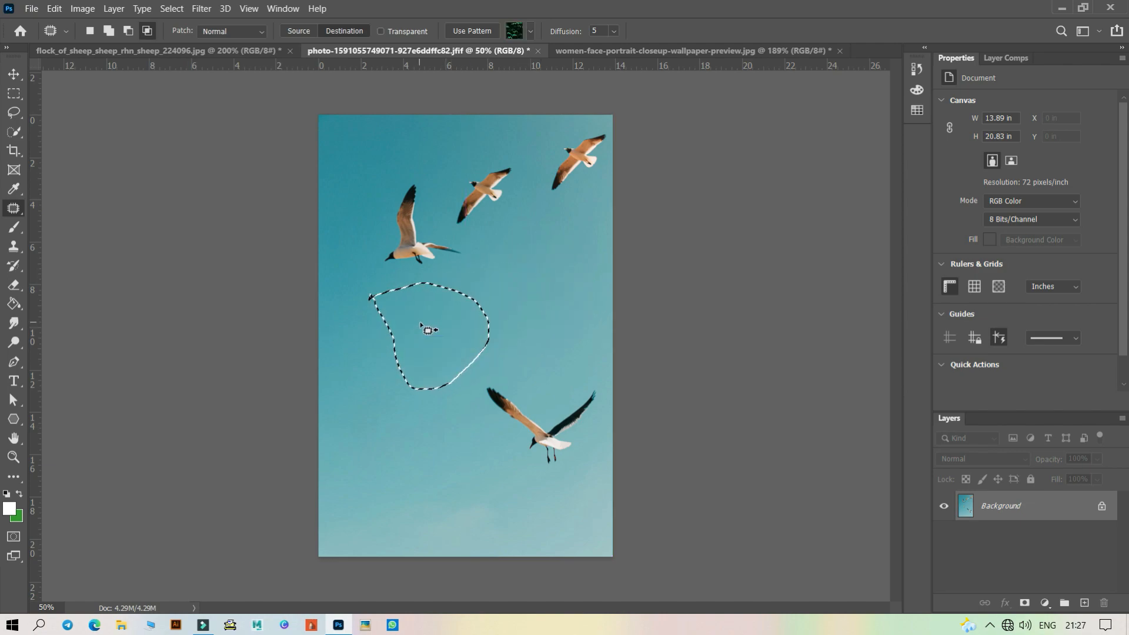
key("ctrl+d")
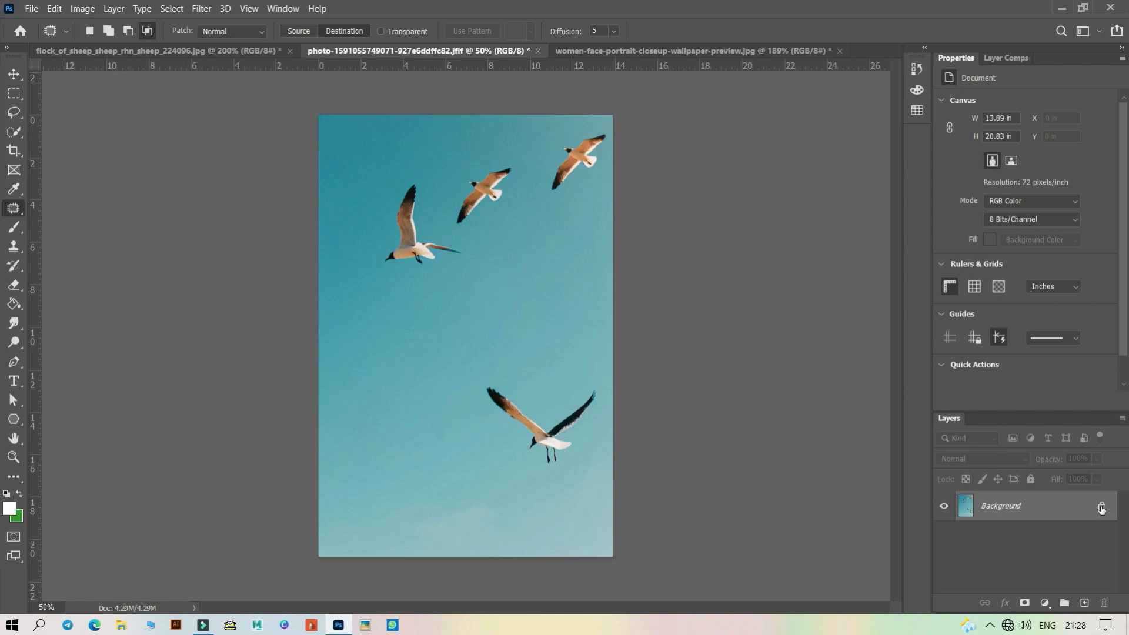
Unlock the Background layer and duplicate it
left_click(1101, 509)
key("ctrl")
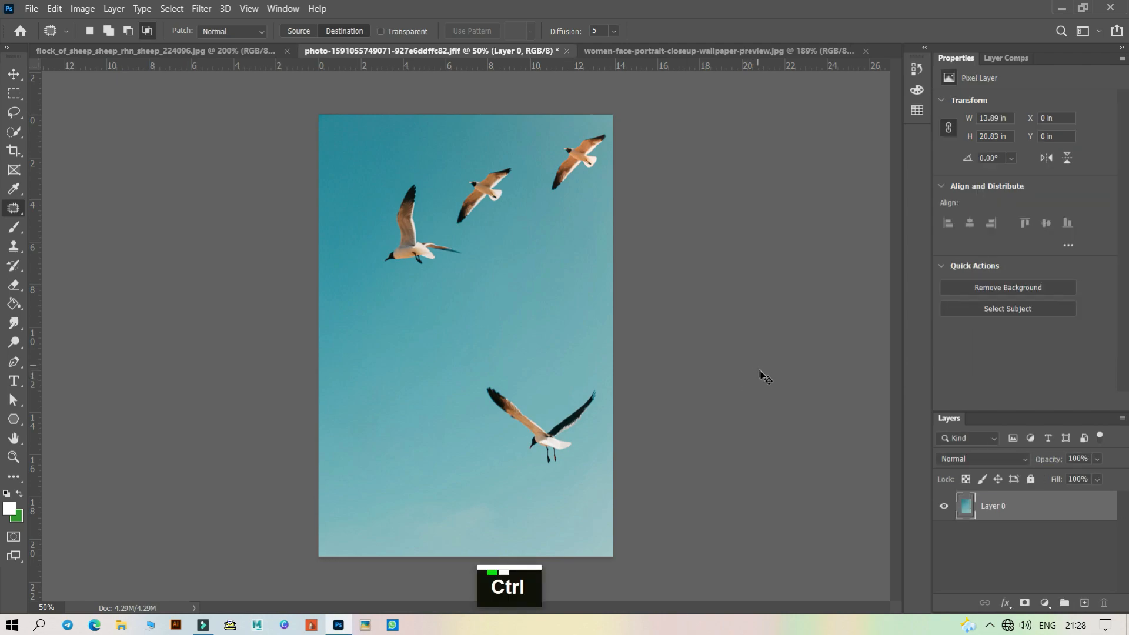
key("ctrl+j")
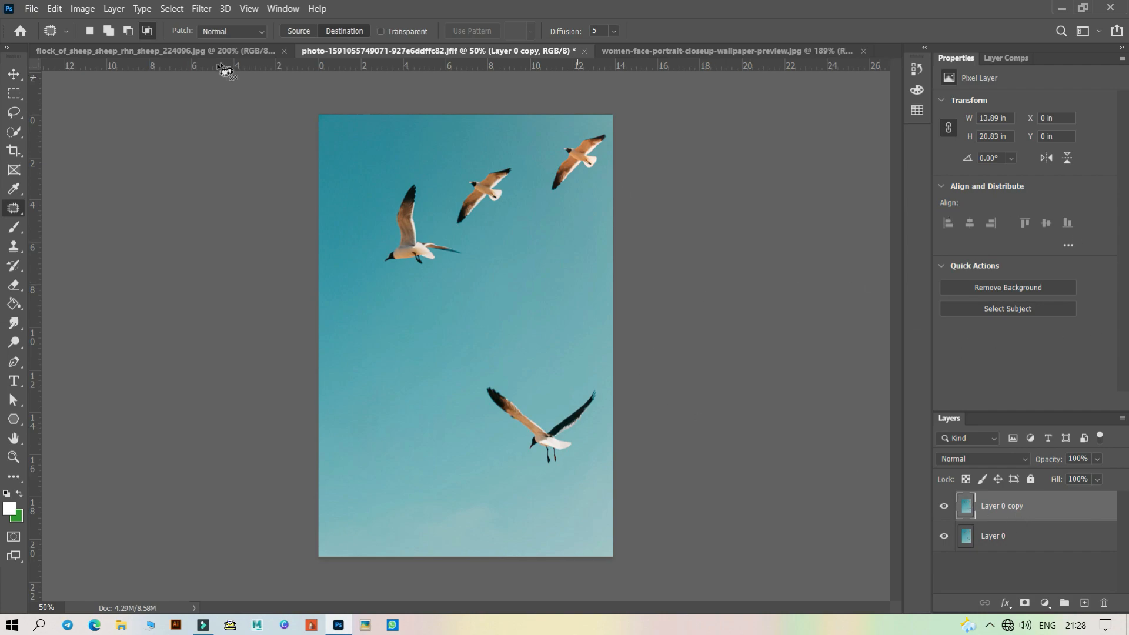
Select the upper middle gull on the duplicate layer with the Quick Selection tool, including its upper wing tip
left_click(15, 132)
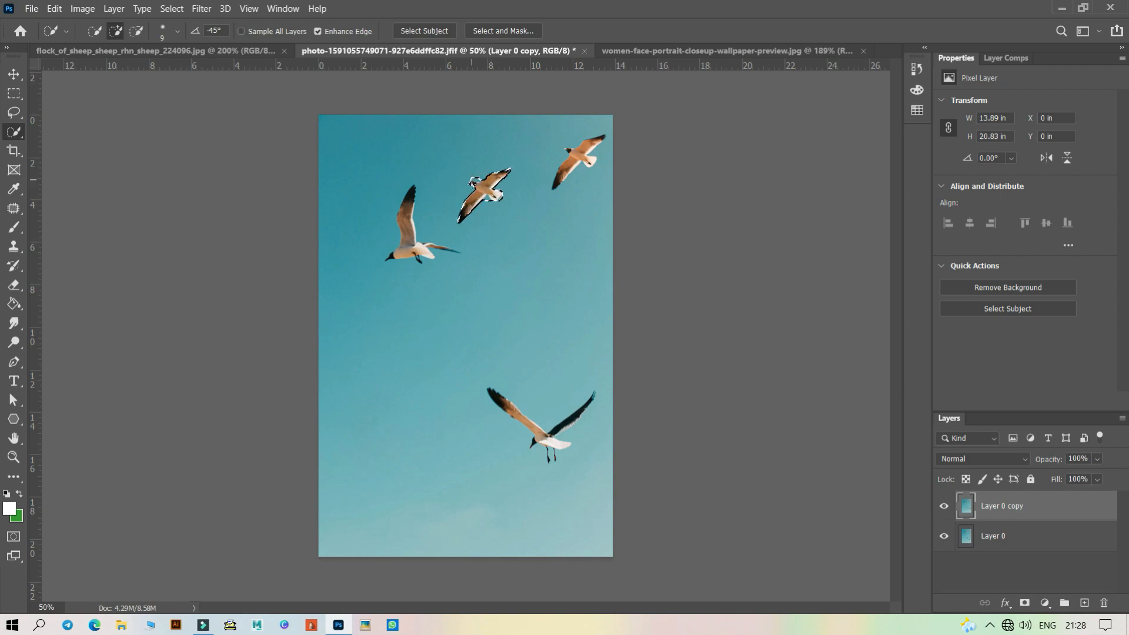
key("ctrl+plus")
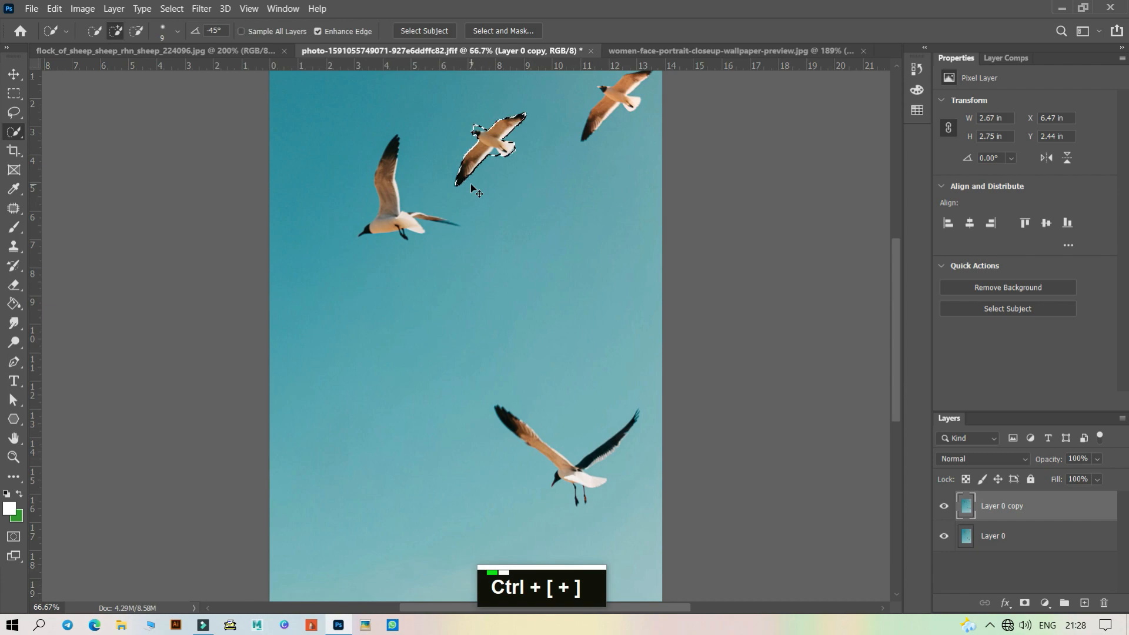
key("ctrl+plus")
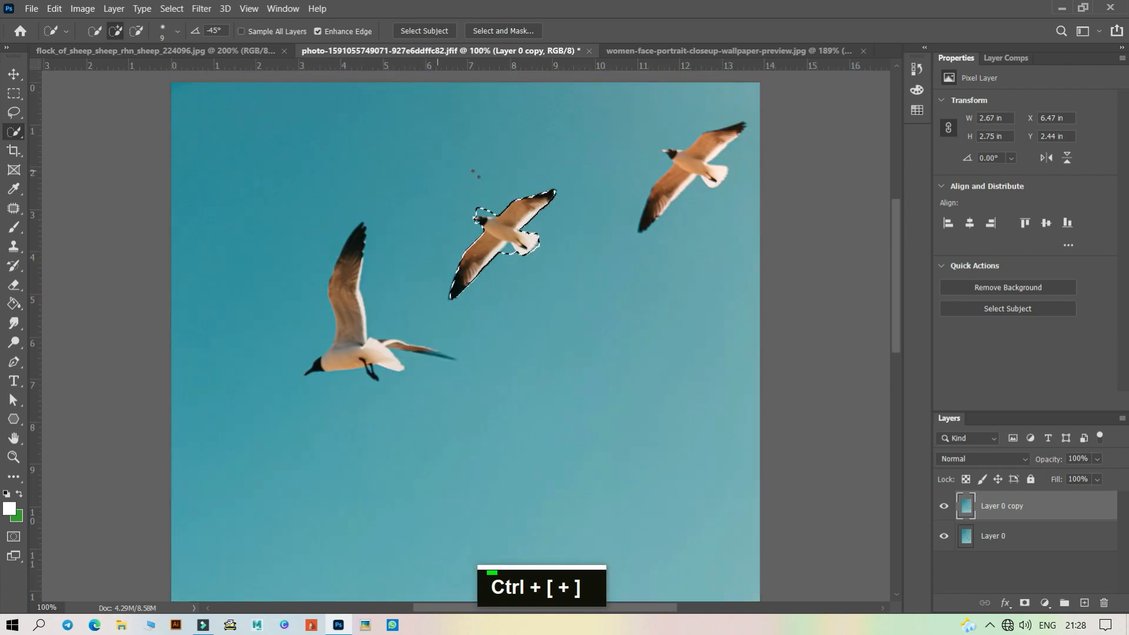
key("ctrl+plus")
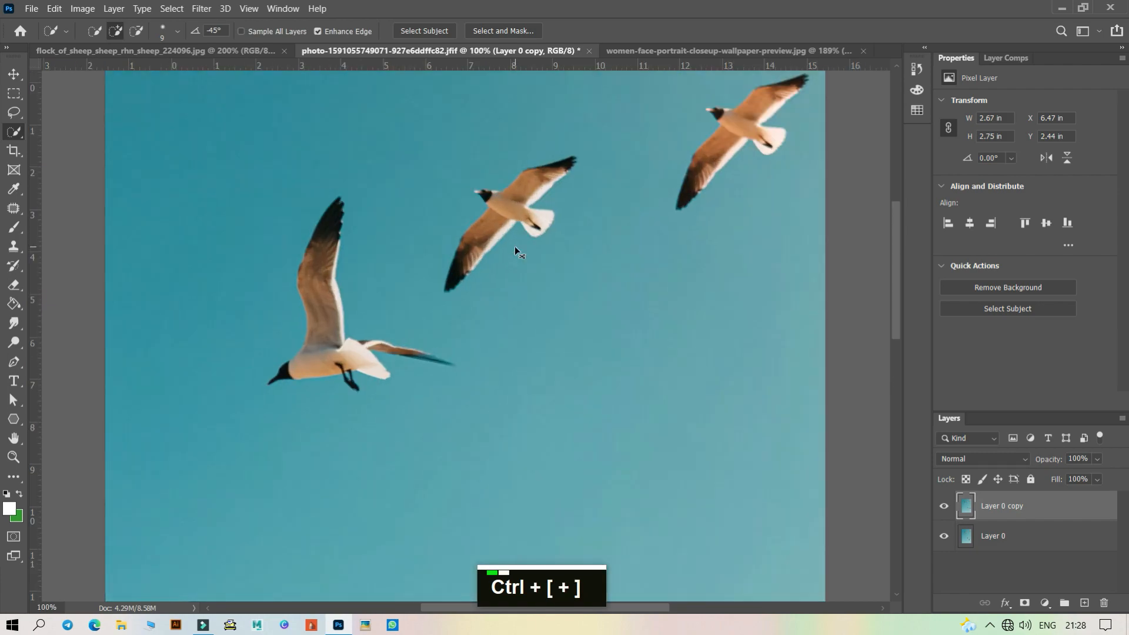
scroll(515, 247, "up", 1)
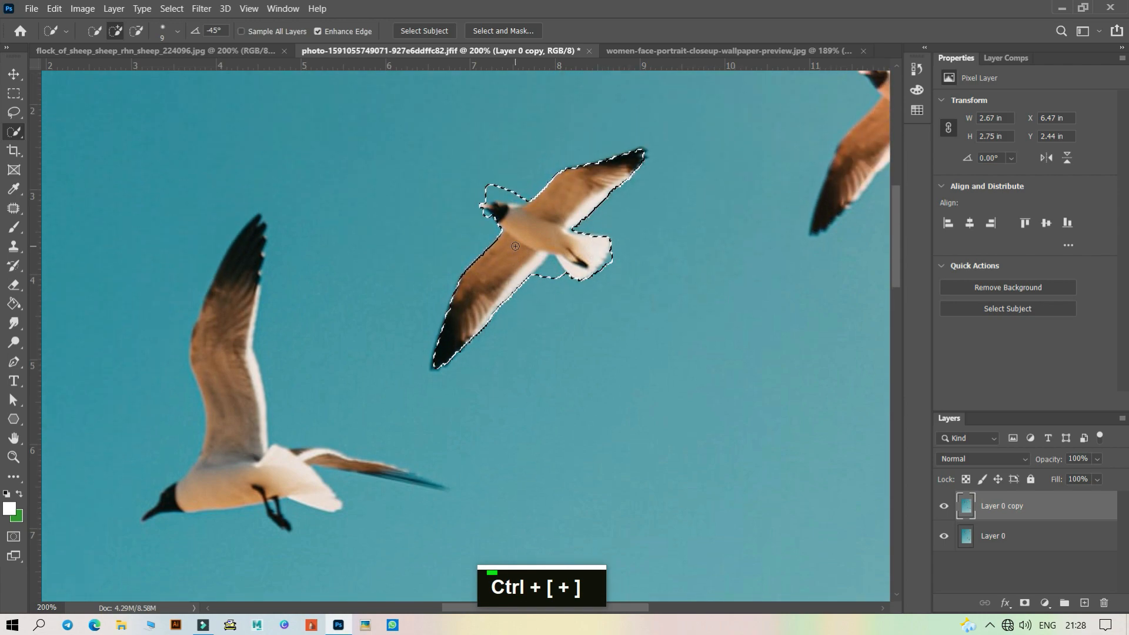
left_click(628, 159)
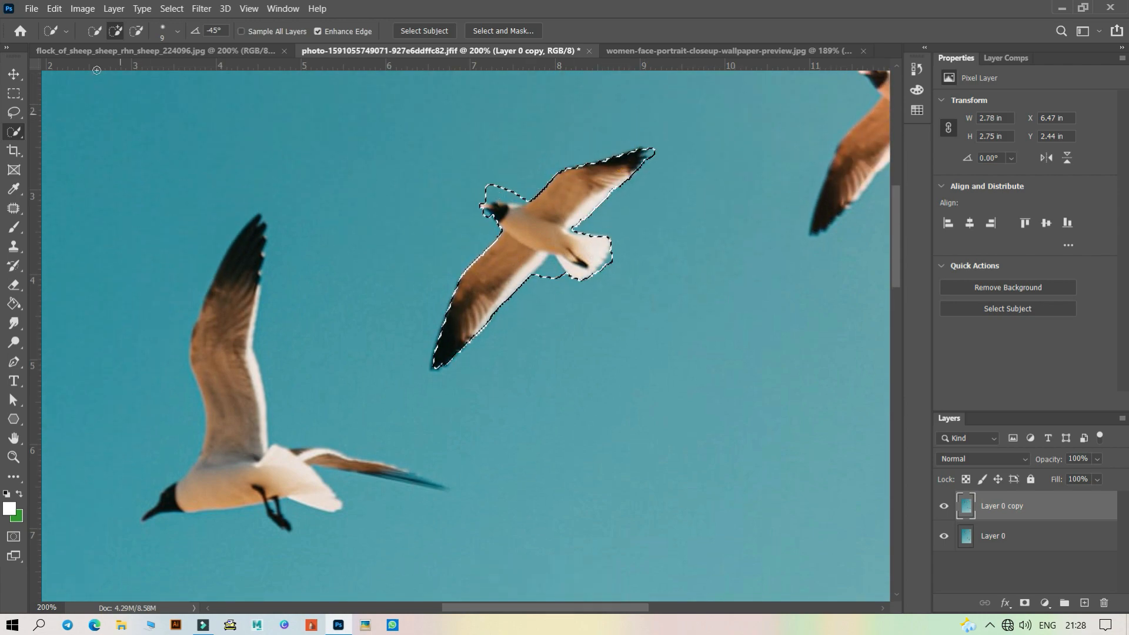
Subtract the excess sky around the gull's head and beside its tail from the selection
left_click(137, 31)
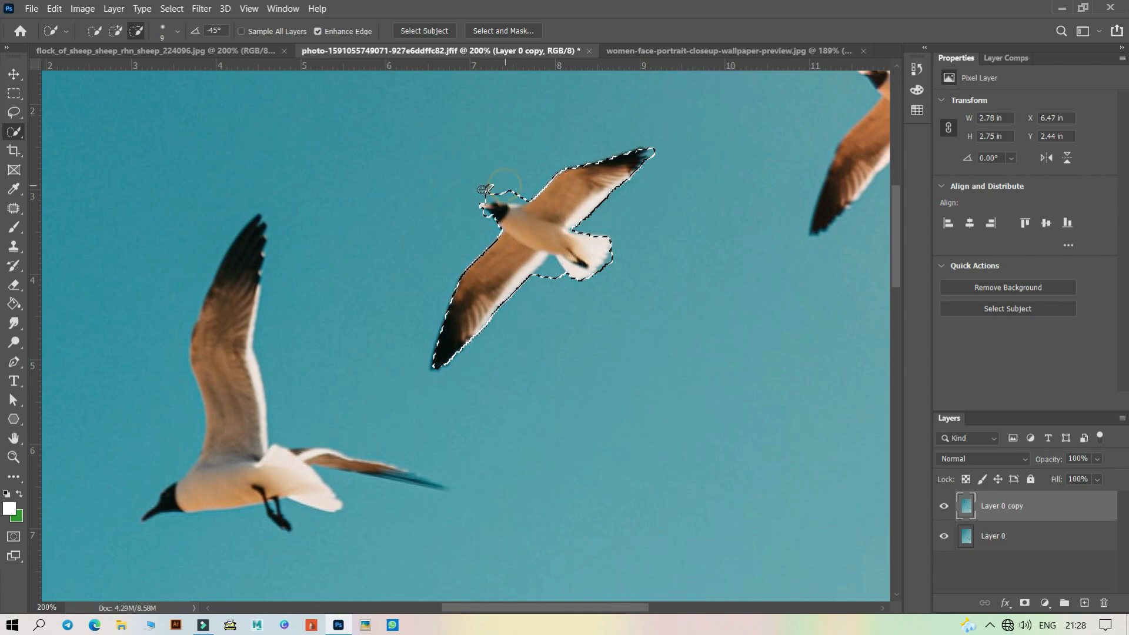
left_click(503, 192)
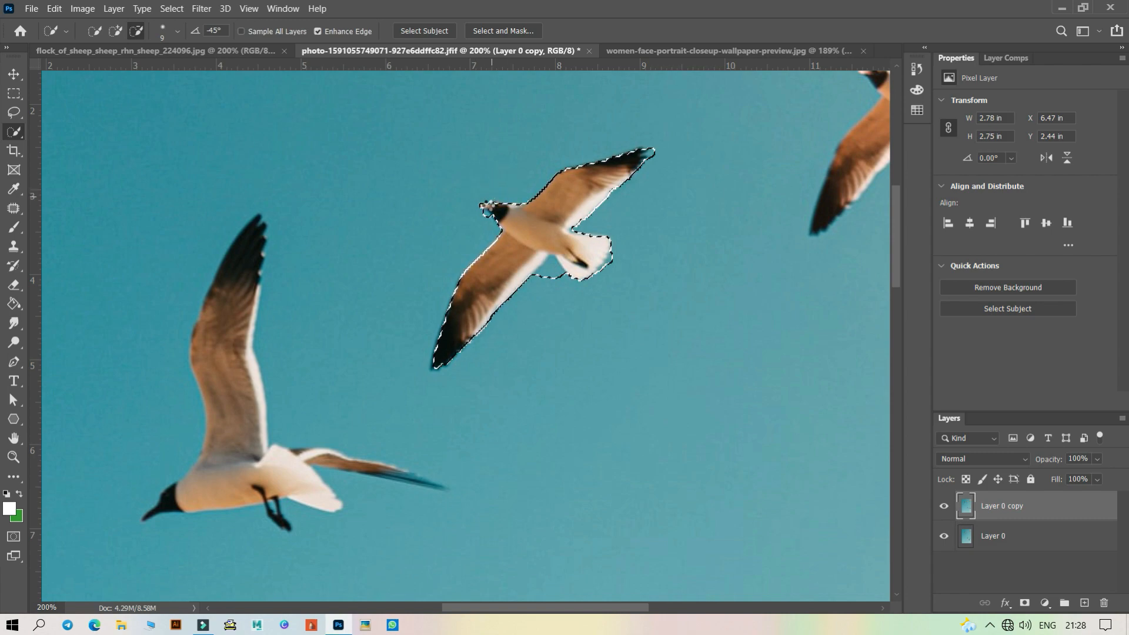
left_click(484, 215)
left_click(540, 271)
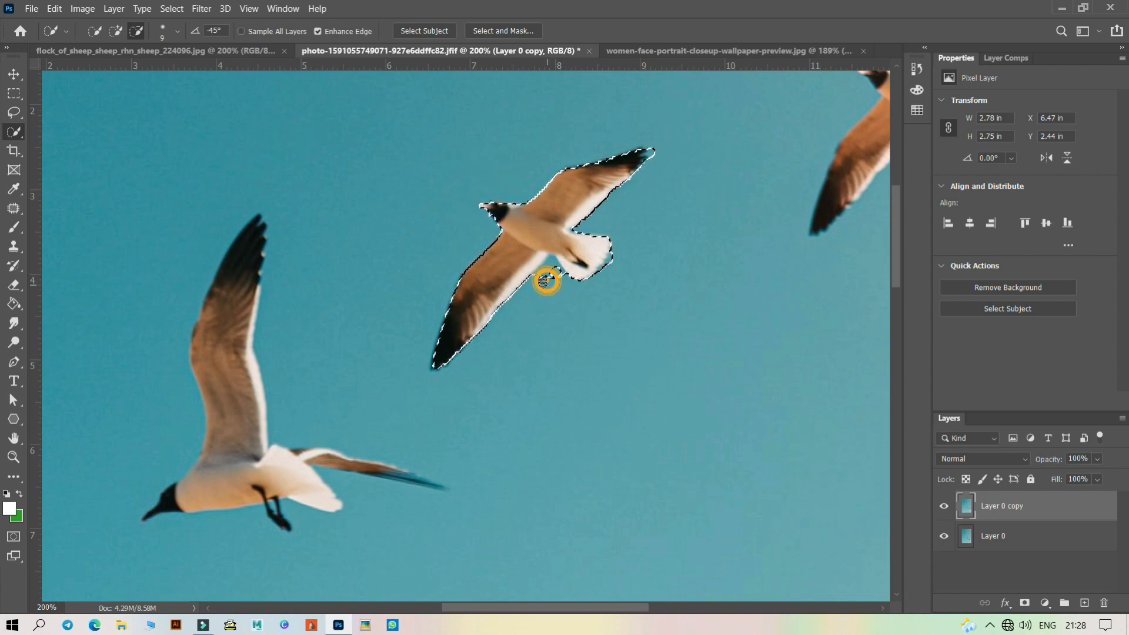
Subtract the remaining sky between the upper middle gull's lower wing and tail from the selection
left_click(559, 274)
left_click(545, 272)
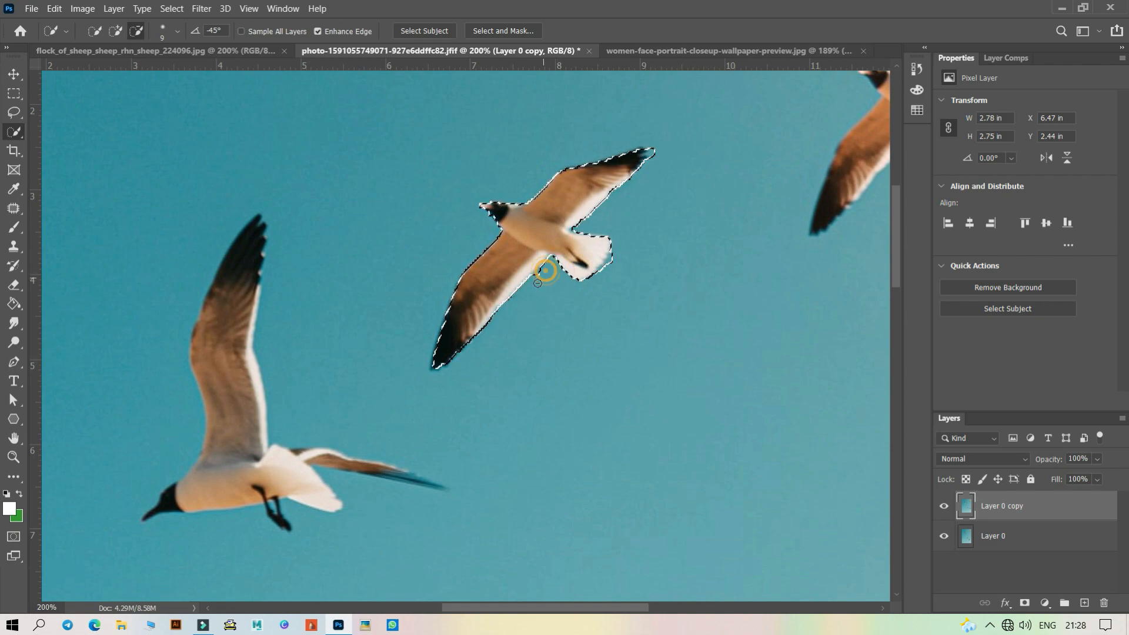
left_click(540, 274)
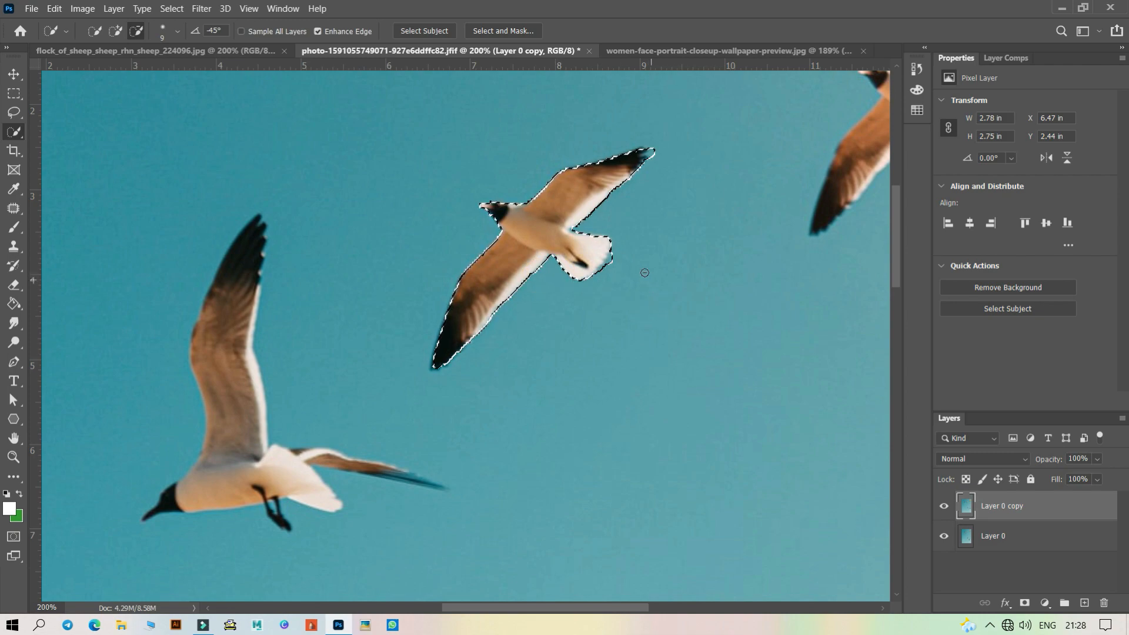
left_click(605, 276)
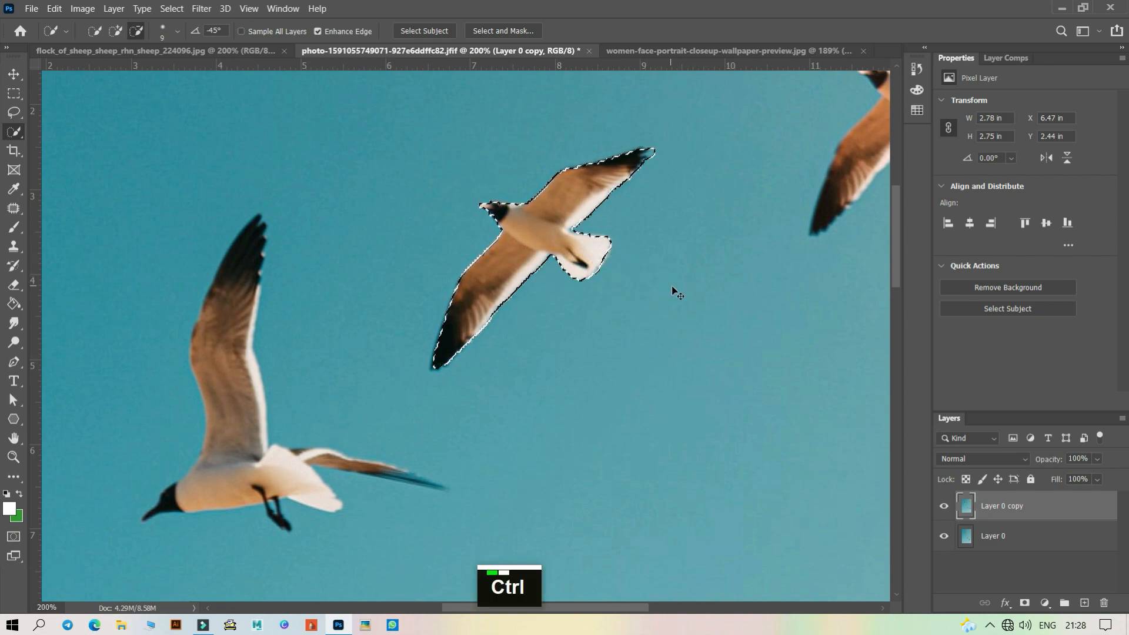
Copy the selected upper middle gull and paste it onto a new layer
key("ctrl+c")
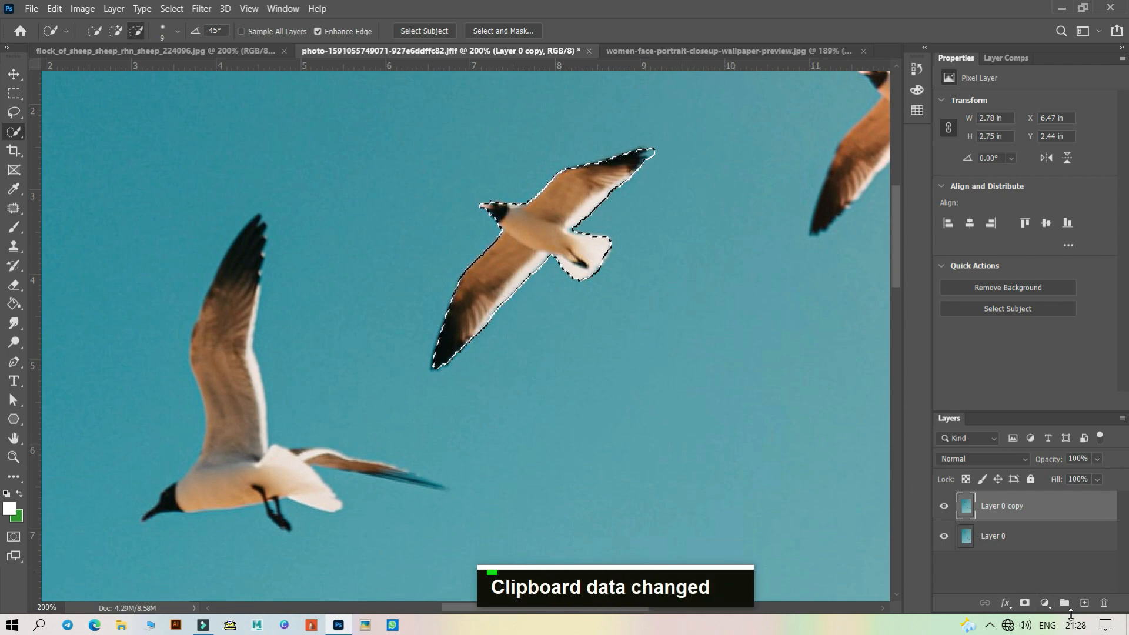
key("ctrl+j")
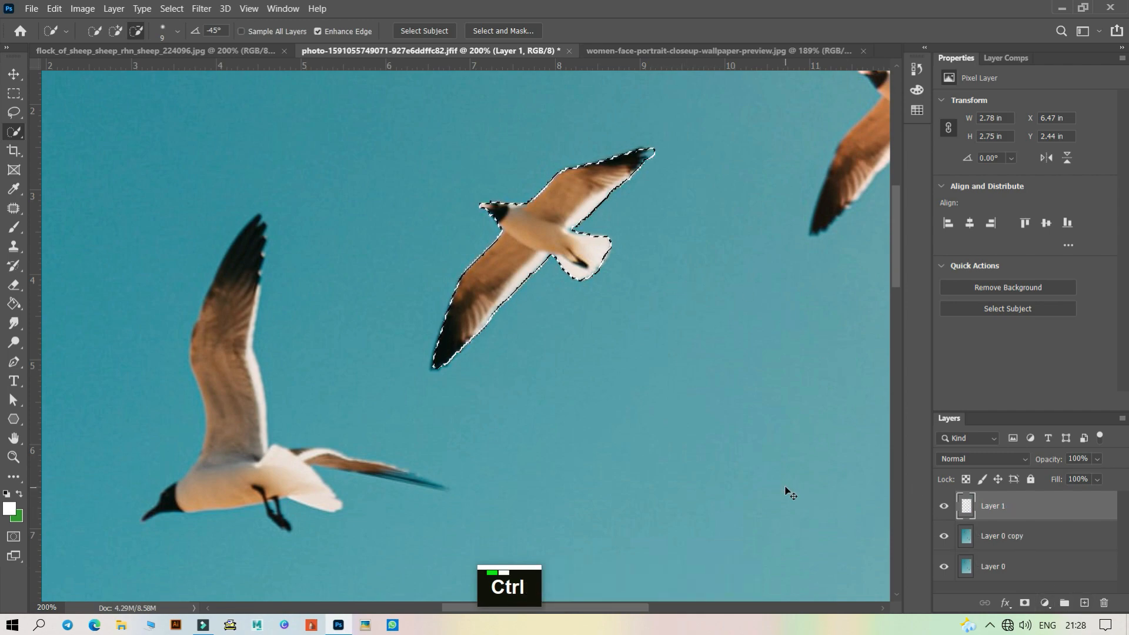
key("ctrl+v")
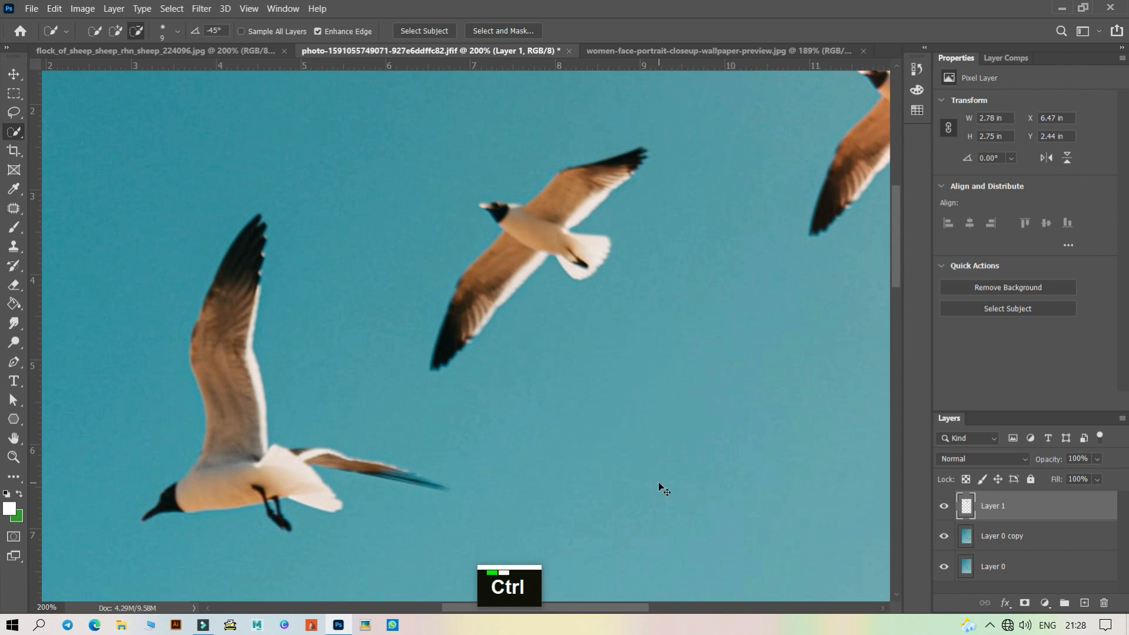
Move the pasted gull down into the empty sky beside the lower right gull, inspect its edges, and undo the move
key("ctrl+0")
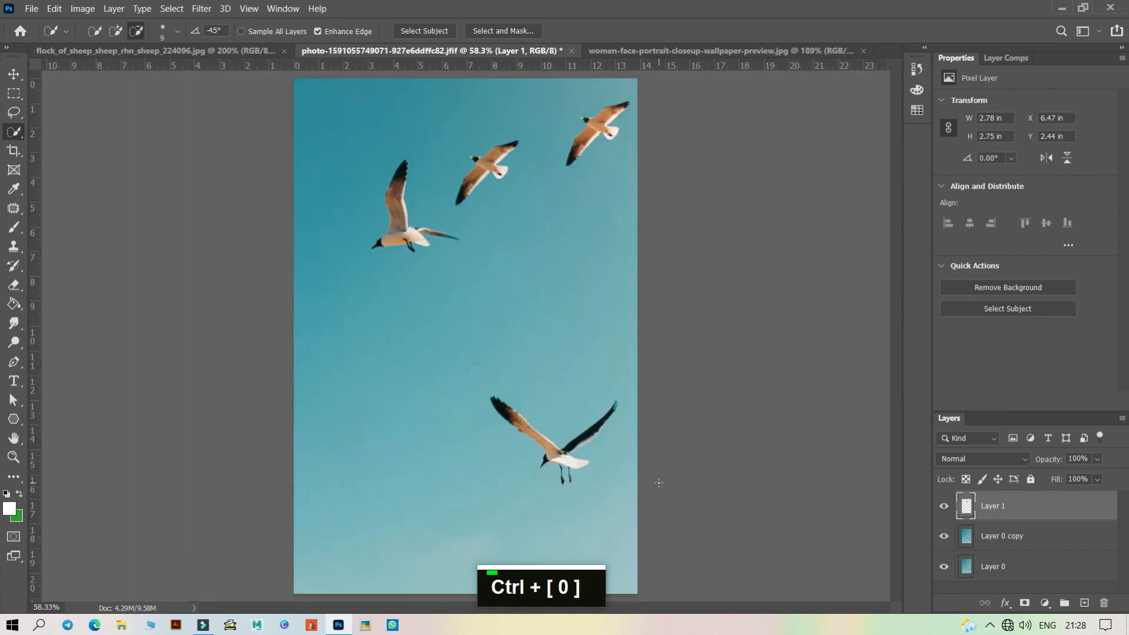
left_click(15, 75)
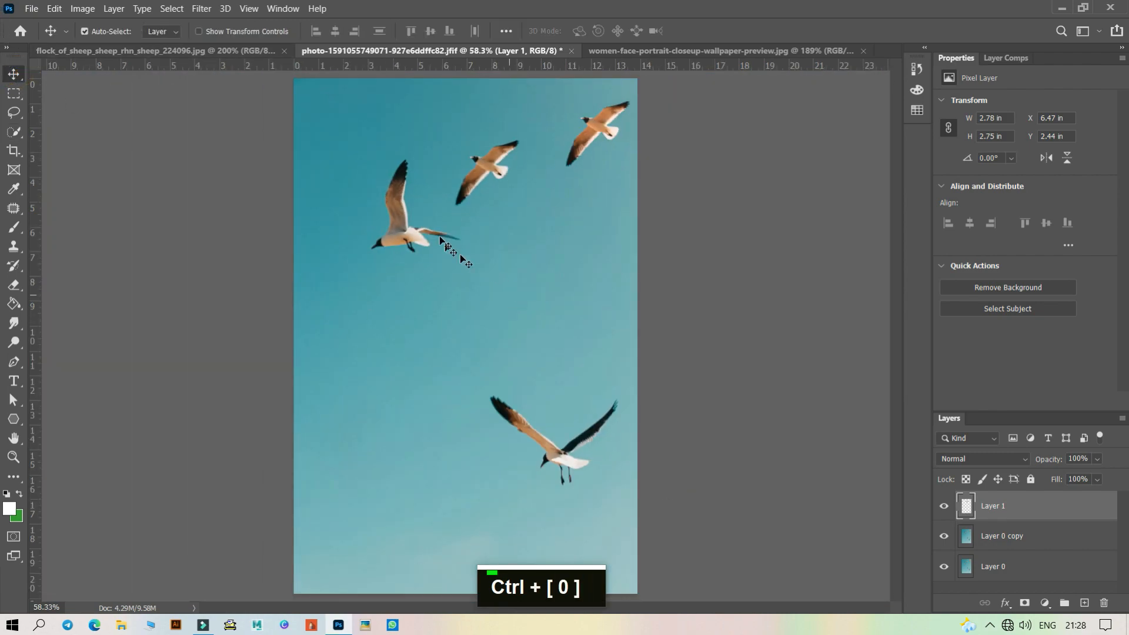
left_click_drag(488, 166, 392, 500)
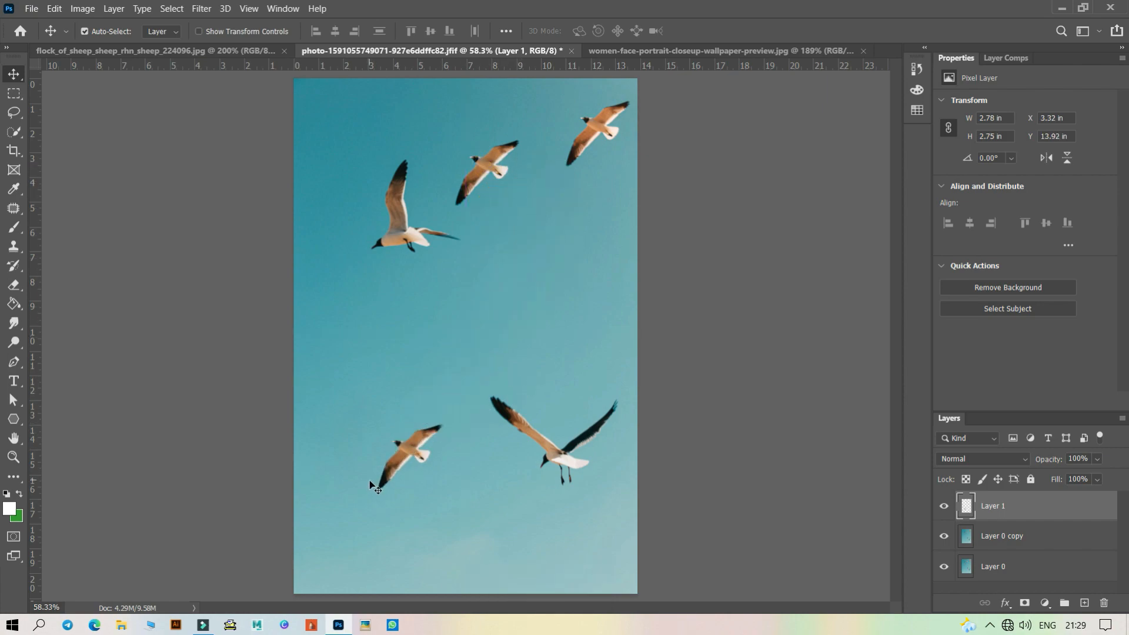
key("ctrl+plus")
key("ctrl+plus")
key("ctrl+plus")
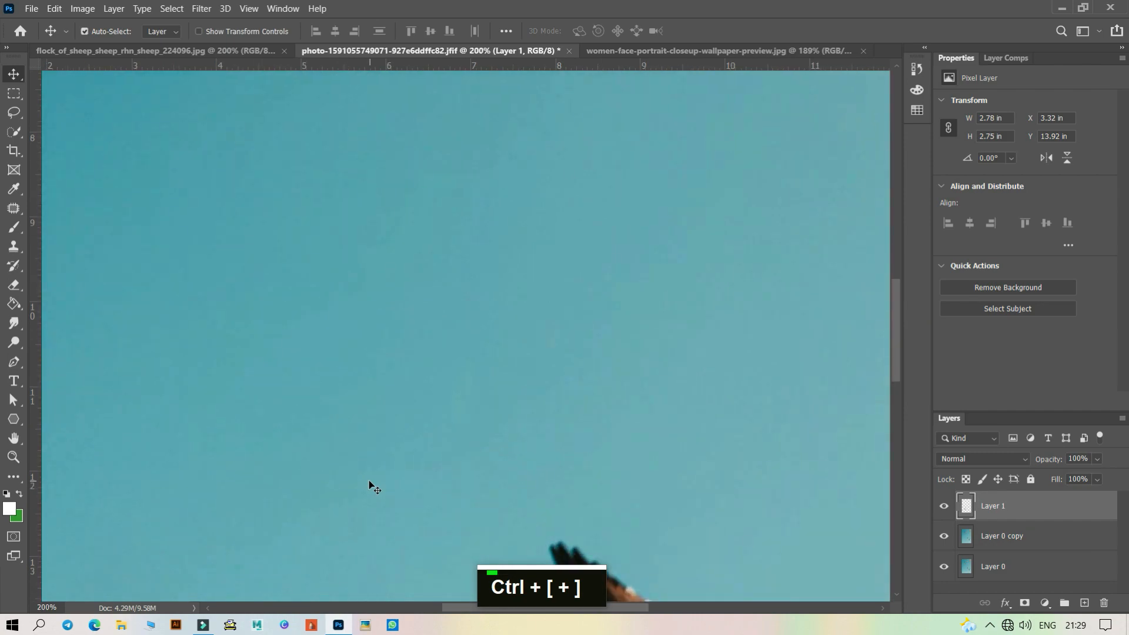
scroll(376, 494, "down", 10)
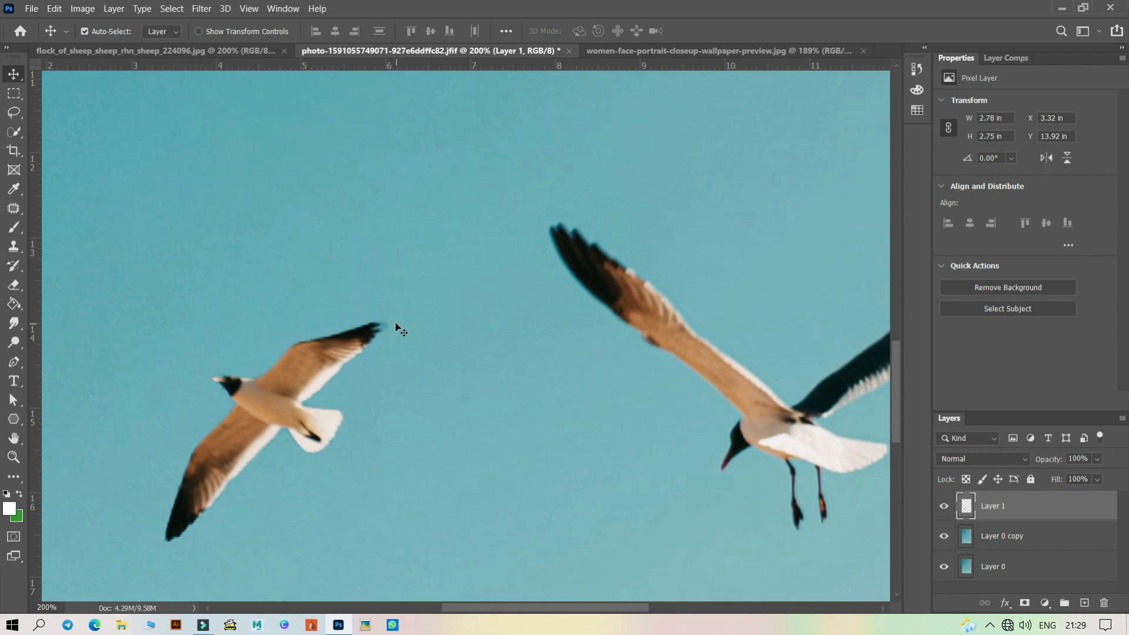
key("ctrl+z")
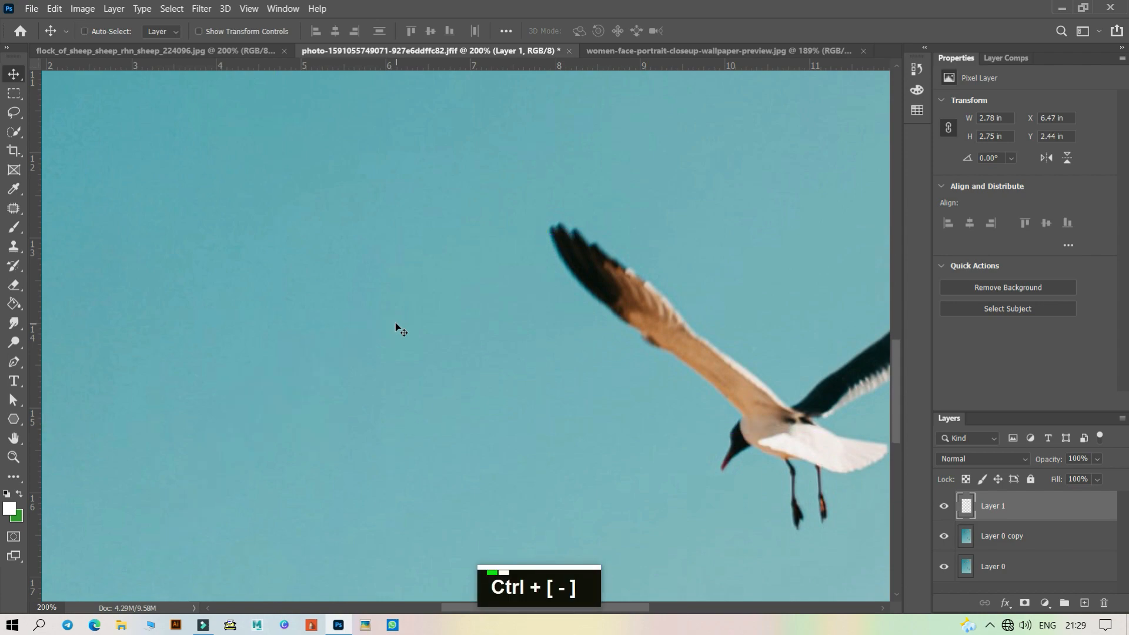
Outline the upper middle gull on Layer 1 with the Patch tool, copy it to the lower left sky in Destination mode, and deselect
key("ctrl+minus")
key("ctrl+minus")
key("ctrl+minus")
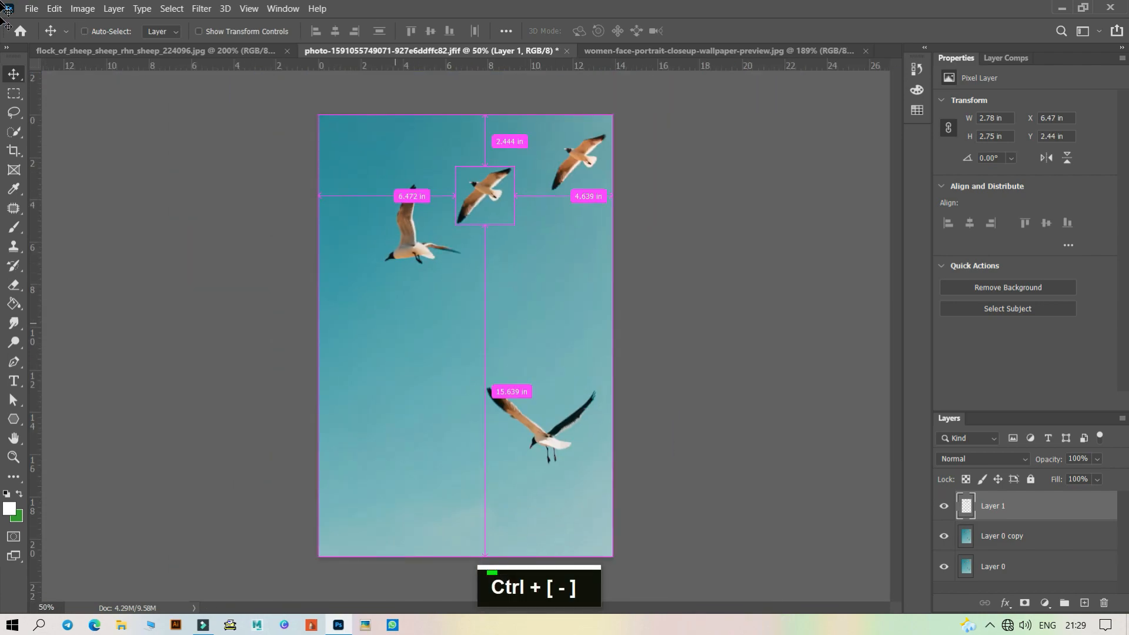
left_click(13, 208)
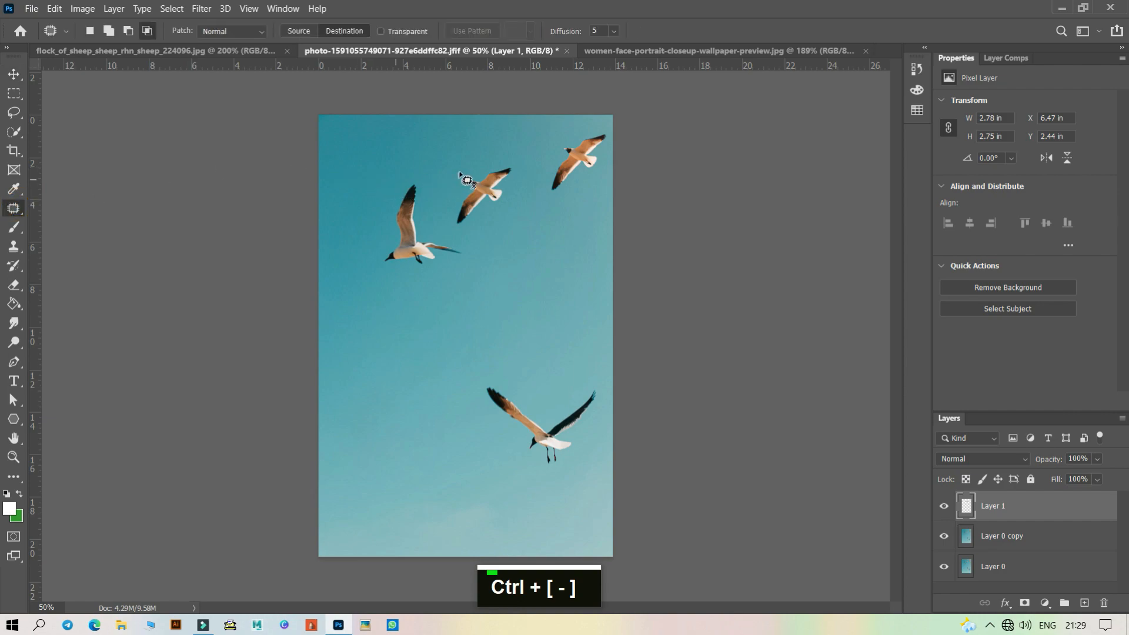
mouse_move(459, 169)
left_mouse_down()
mouse_move(520, 165)
mouse_move(530, 203)
mouse_move(504, 231)
mouse_move(434, 220)
mouse_move(435, 183)
mouse_move(475, 164)
left_mouse_up()
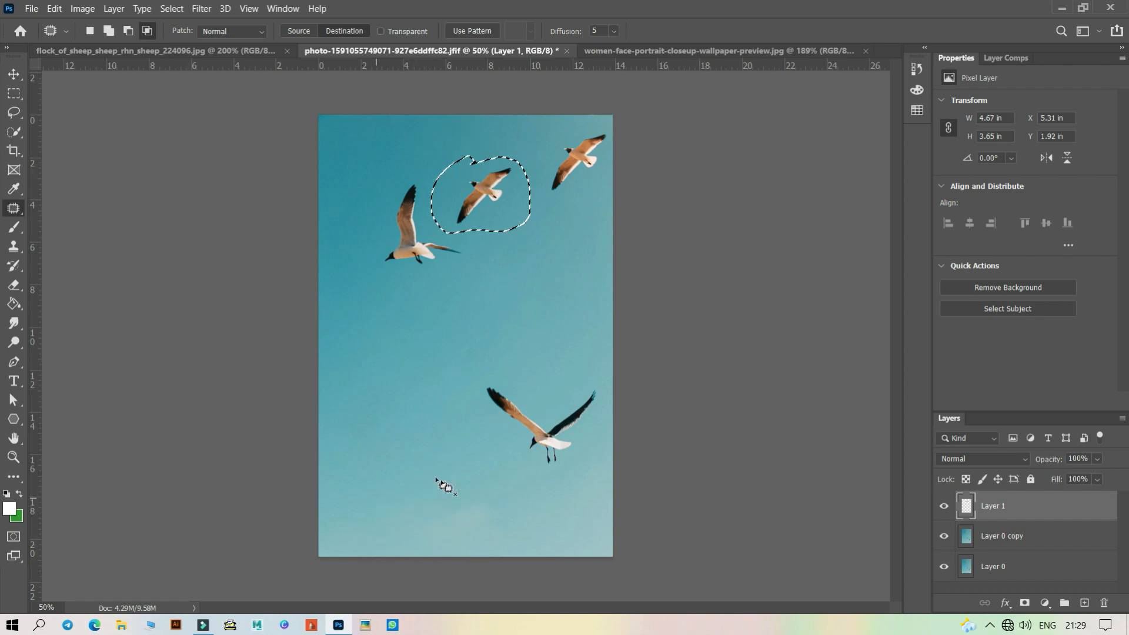
left_click_drag(500, 202, 402, 522)
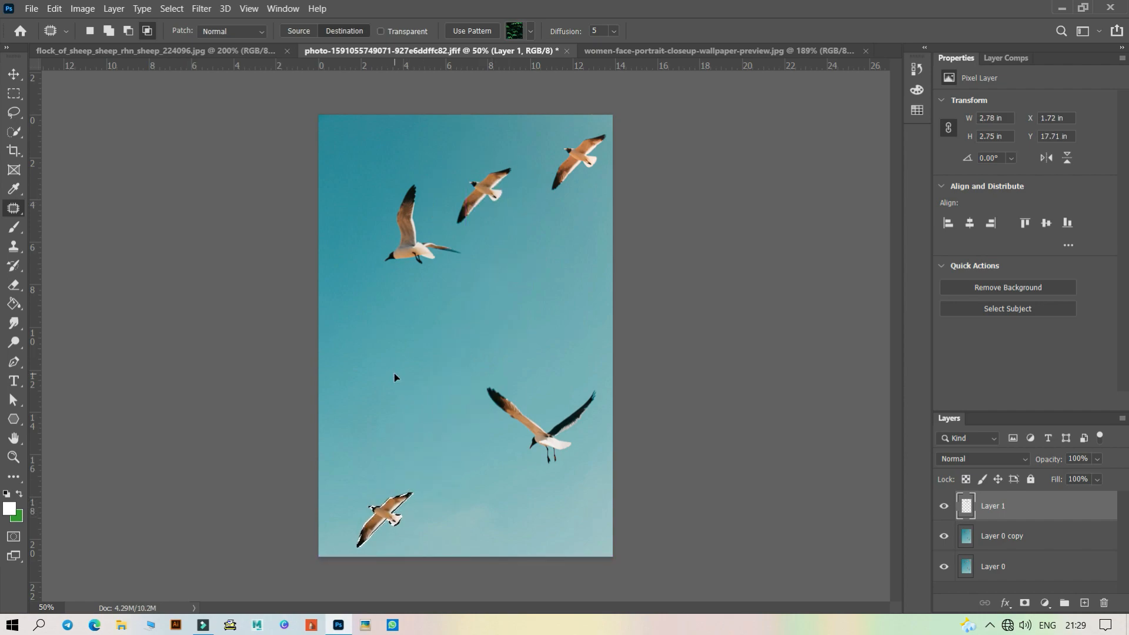
key("ctrl+d")
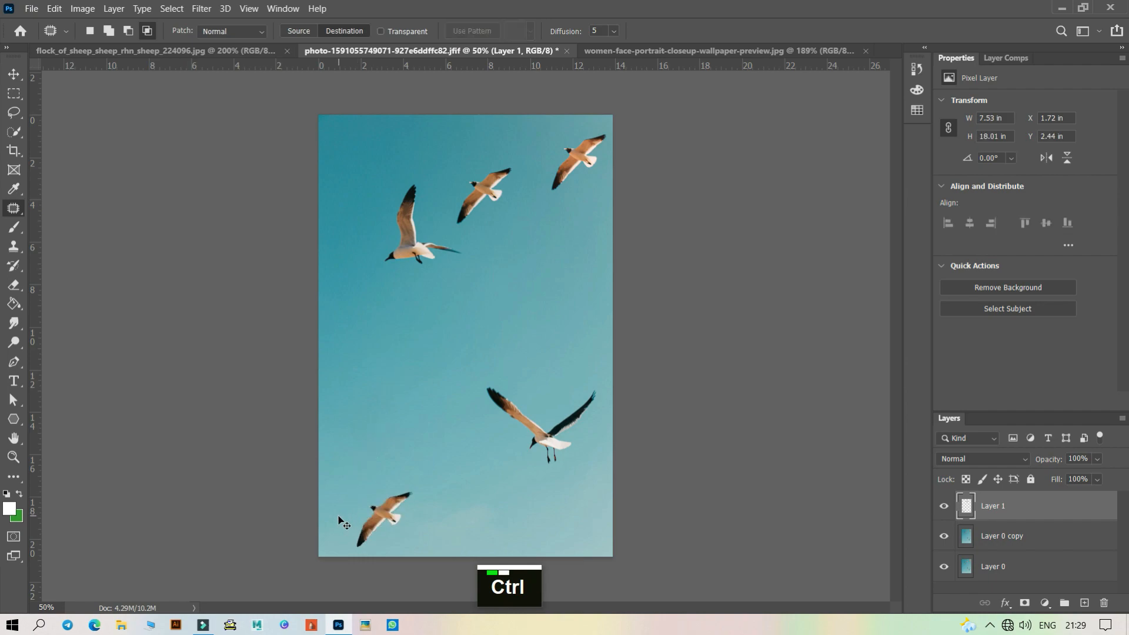
Undo the deselection and the patch copy made on Layer 1
key("ctrl+Return")
key("ctrl+z")
key("ctrl+z")
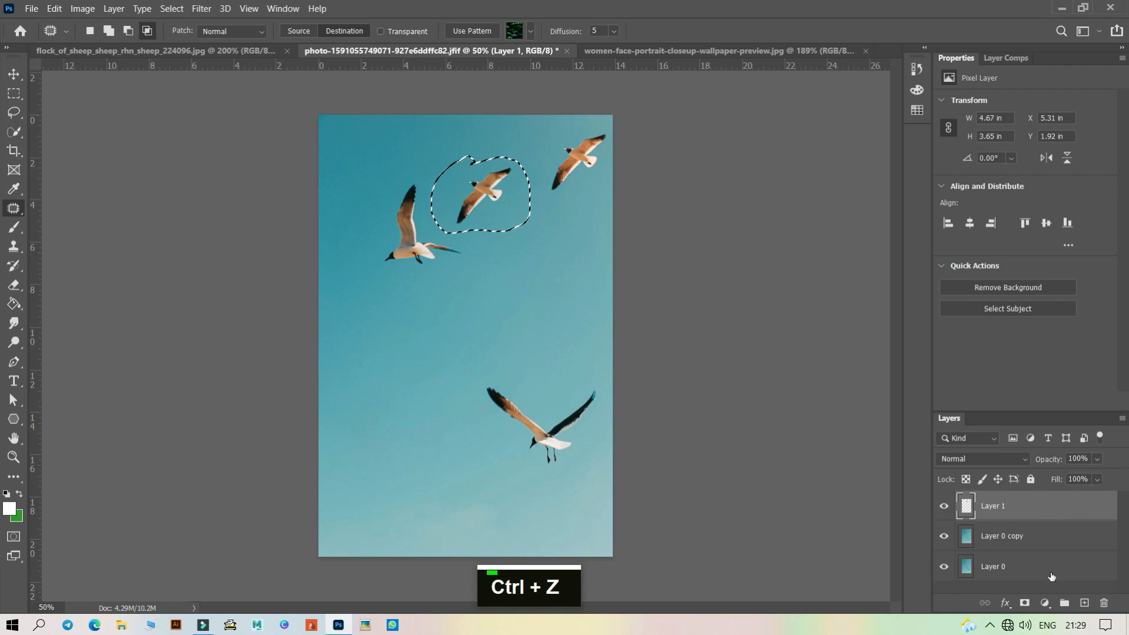
Deselect the outlined area and delete Layer 1 and Layer 0 copy
key("ctrl+d")
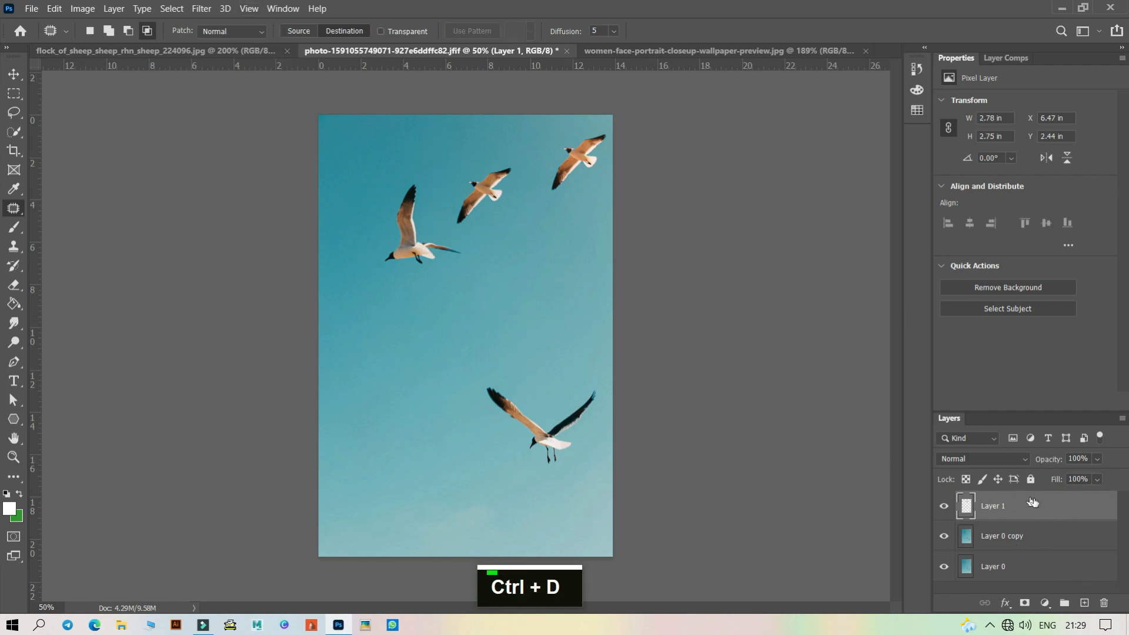
left_click(1102, 604)
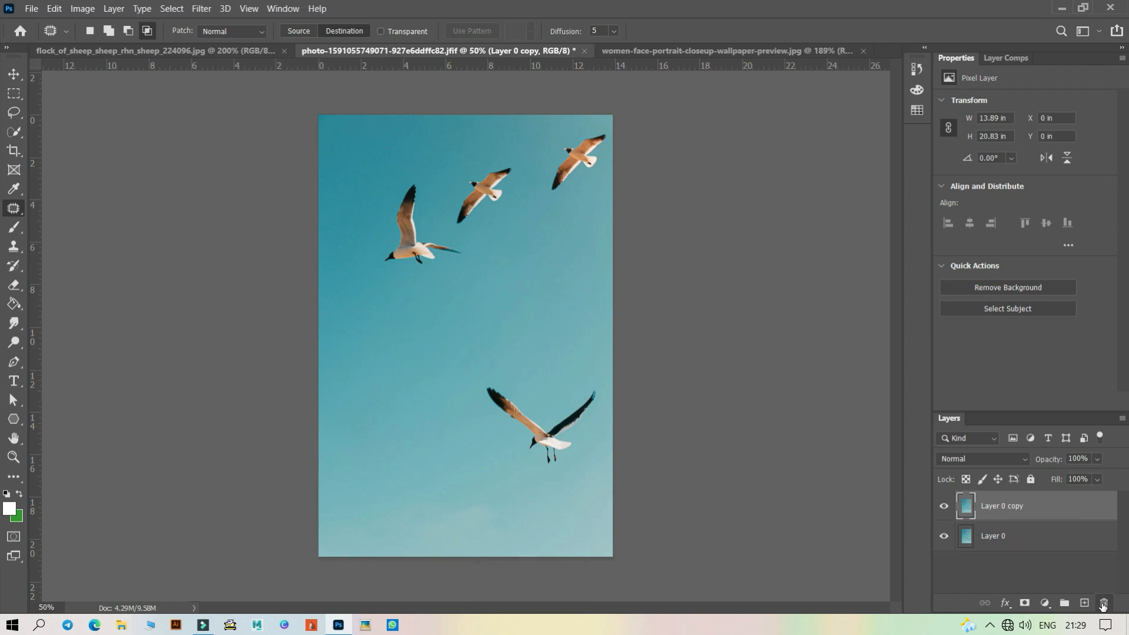
left_click(1102, 604)
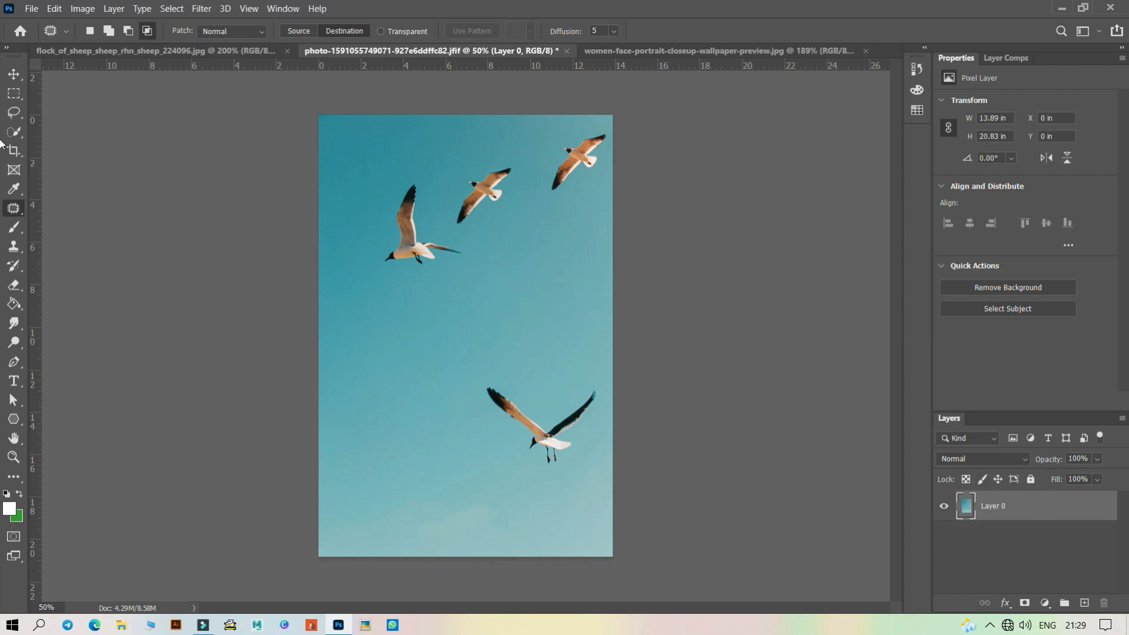
Outline the upper middle gull on Layer 0, copy it to the lower left sky with the Patch tool in Destination mode, and deselect
mouse_move(448, 160)
left_mouse_down()
mouse_move(501, 144)
mouse_move(527, 176)
left_mouse_up()
mouse_move(477, 243)
left_mouse_down()
mouse_move(449, 235)
mouse_move(436, 209)
mouse_move(461, 150)
left_mouse_up()
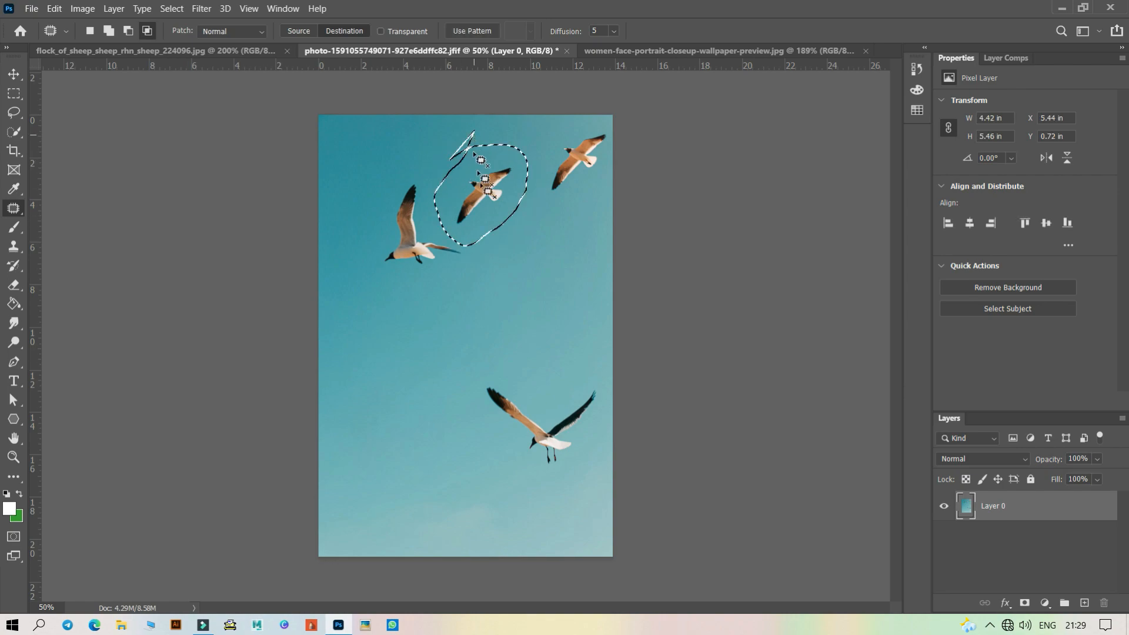
left_click_drag(477, 204, 405, 482)
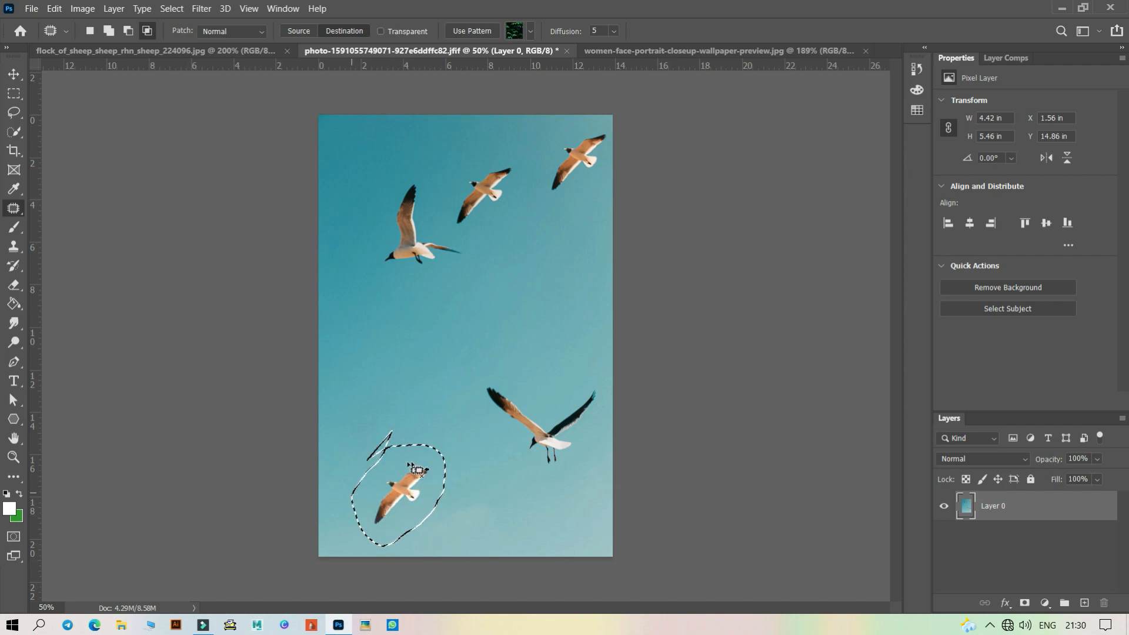
key("ctrl+d")
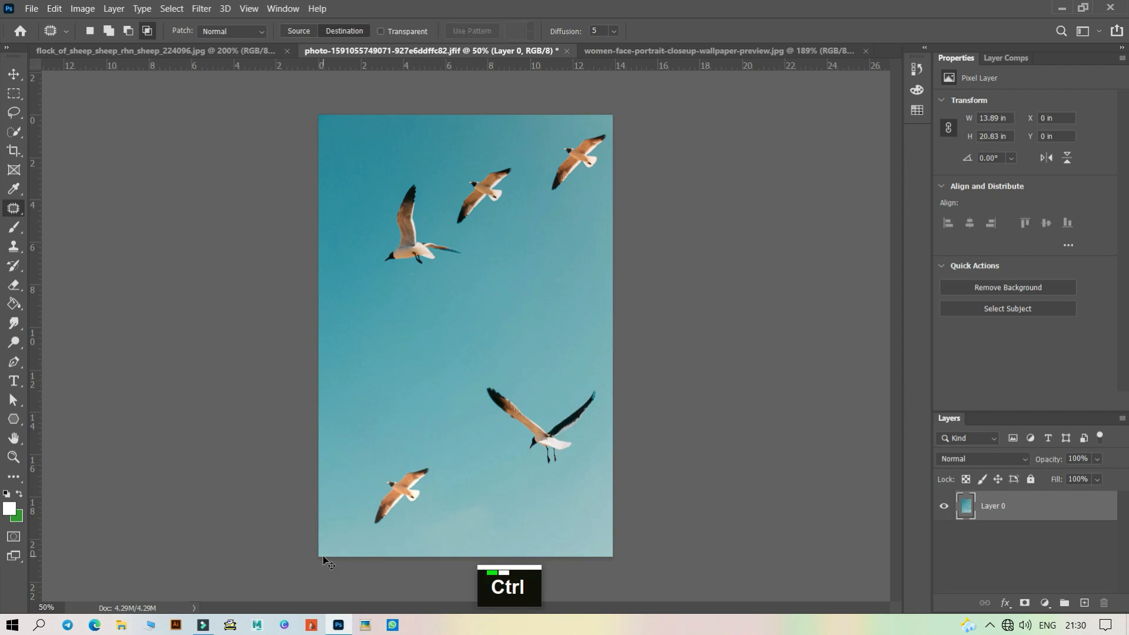
Set the Patch tool to New Selection and outline the copied gull in the lower left sky
key("ctrl+plus")
key("ctrl+plus")
scroll(388, 599, "down", 5)
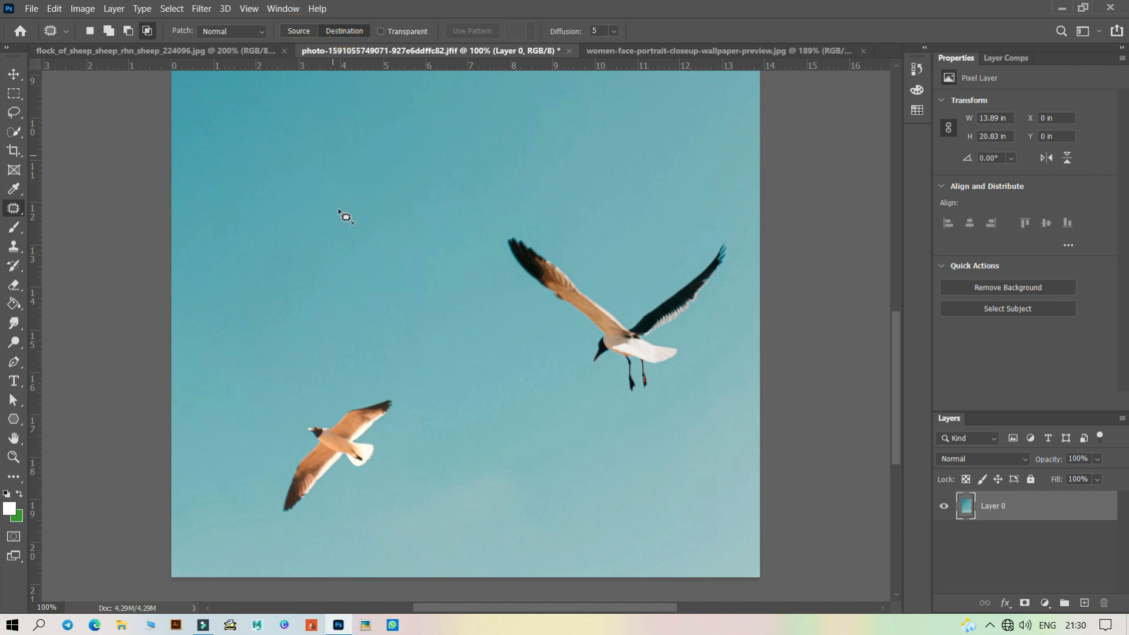
left_click(231, 31)
left_click(235, 28)
left_click(90, 32)
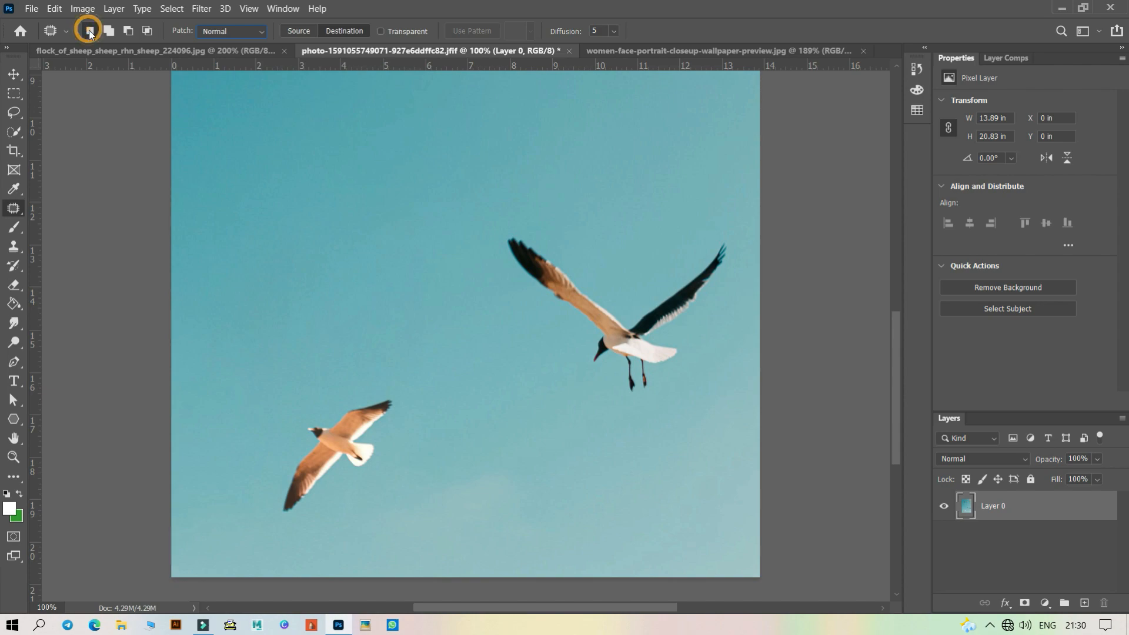
left_click(129, 31)
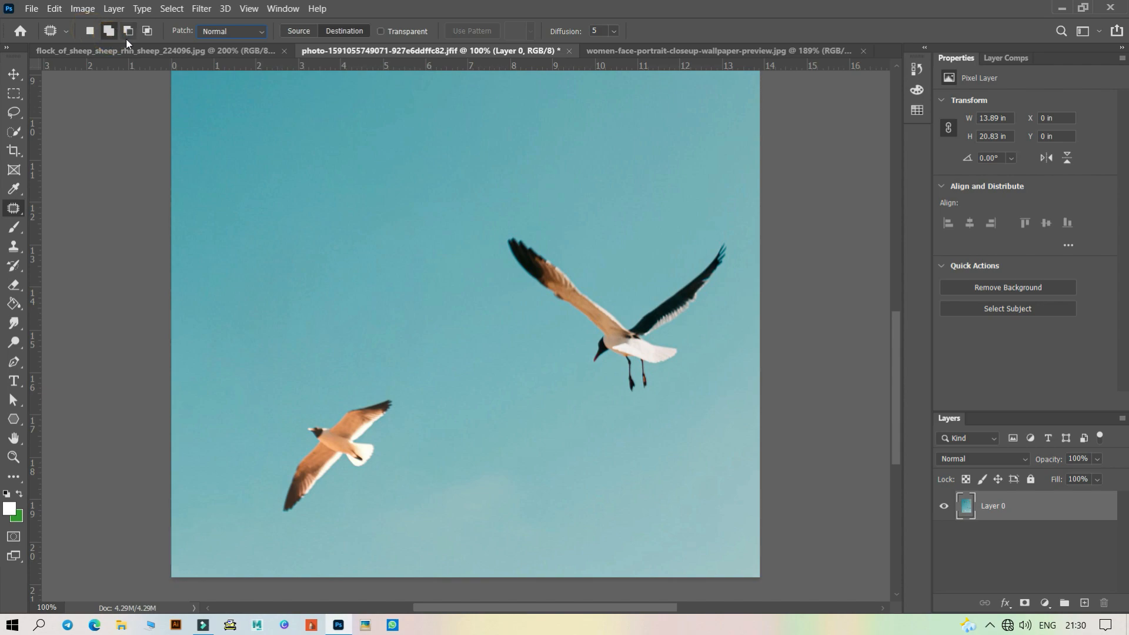
left_click(147, 32)
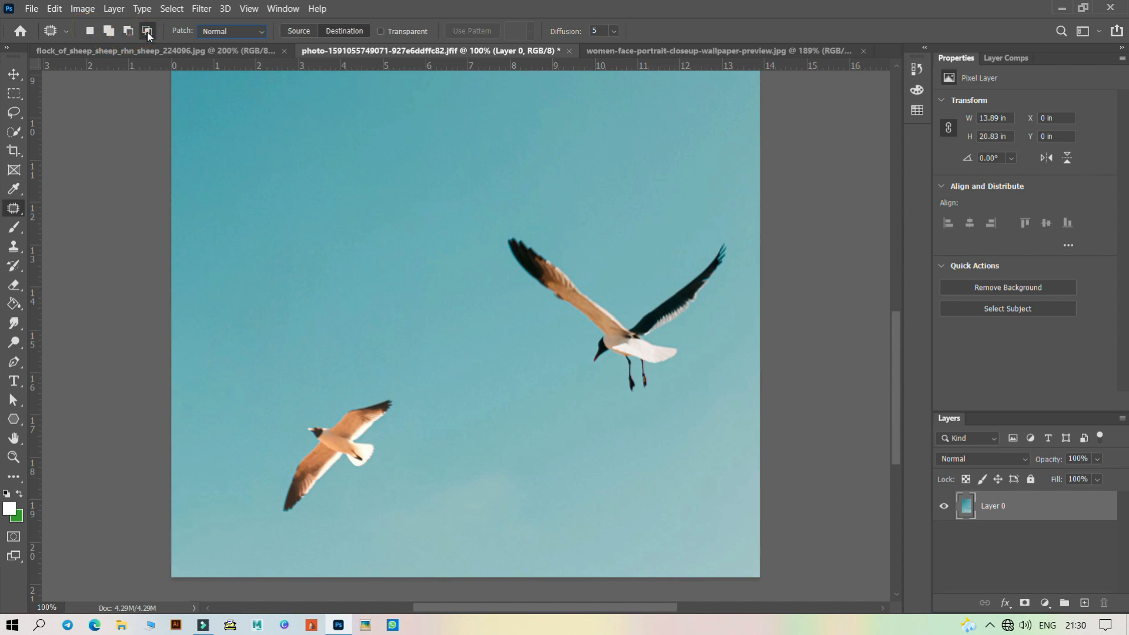
left_click(90, 31)
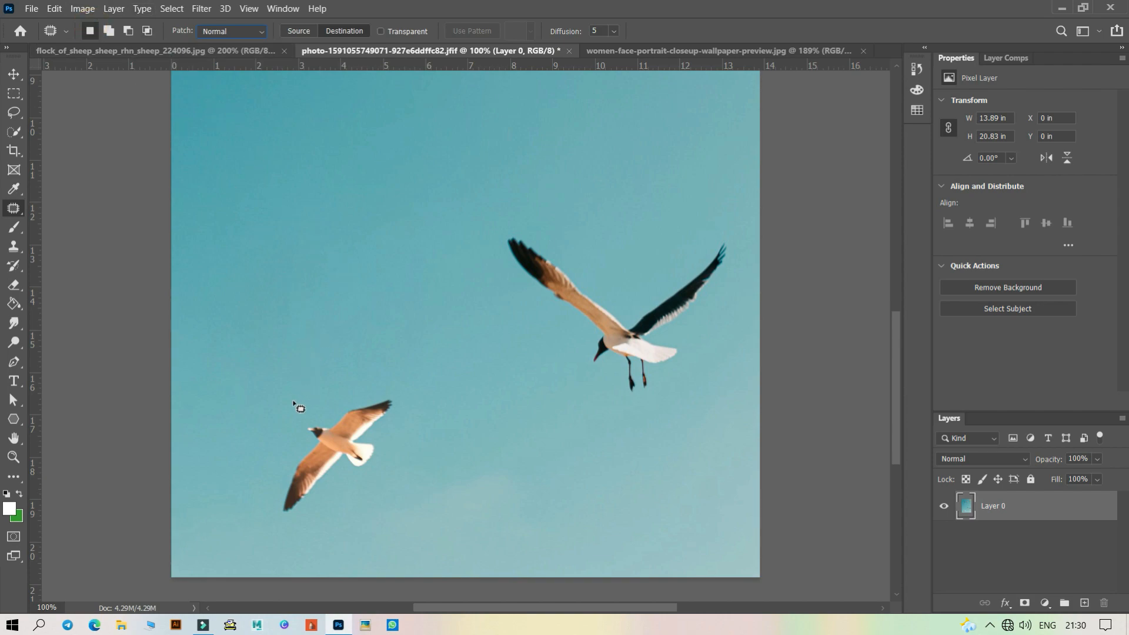
mouse_move(293, 401)
left_mouse_down()
mouse_move(319, 372)
mouse_move(407, 381)
mouse_move(431, 448)
mouse_move(373, 527)
mouse_move(265, 539)
mouse_move(264, 449)
mouse_move(310, 374)
left_mouse_up()
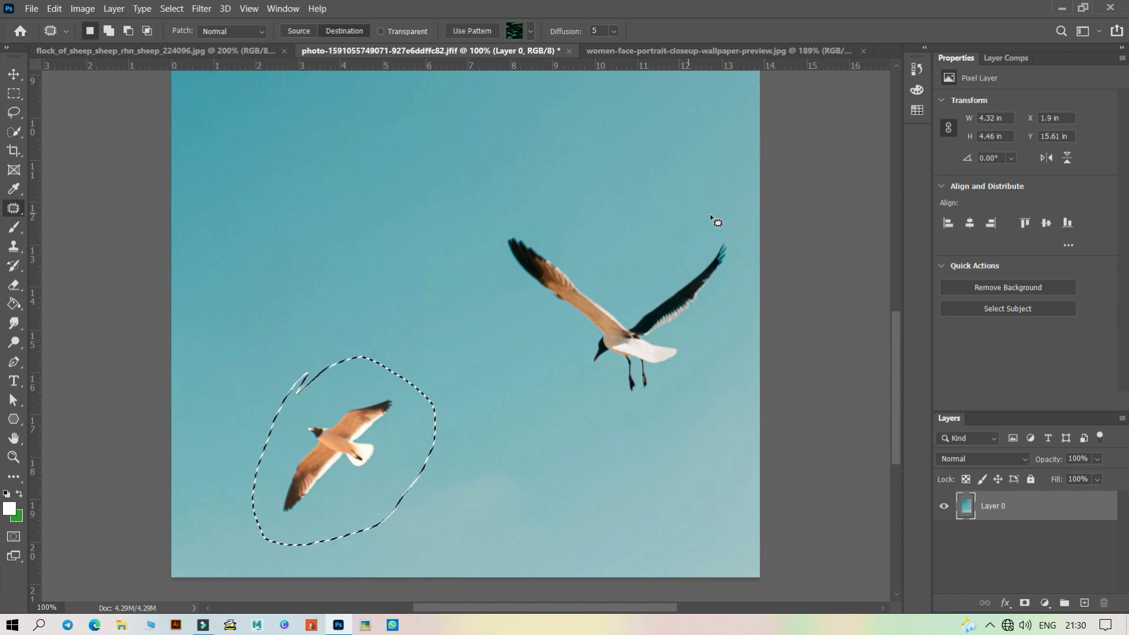
Add a loose outline around the lower right gull to the existing selection with the Patch tool's Add to Selection mode
left_click(109, 31)
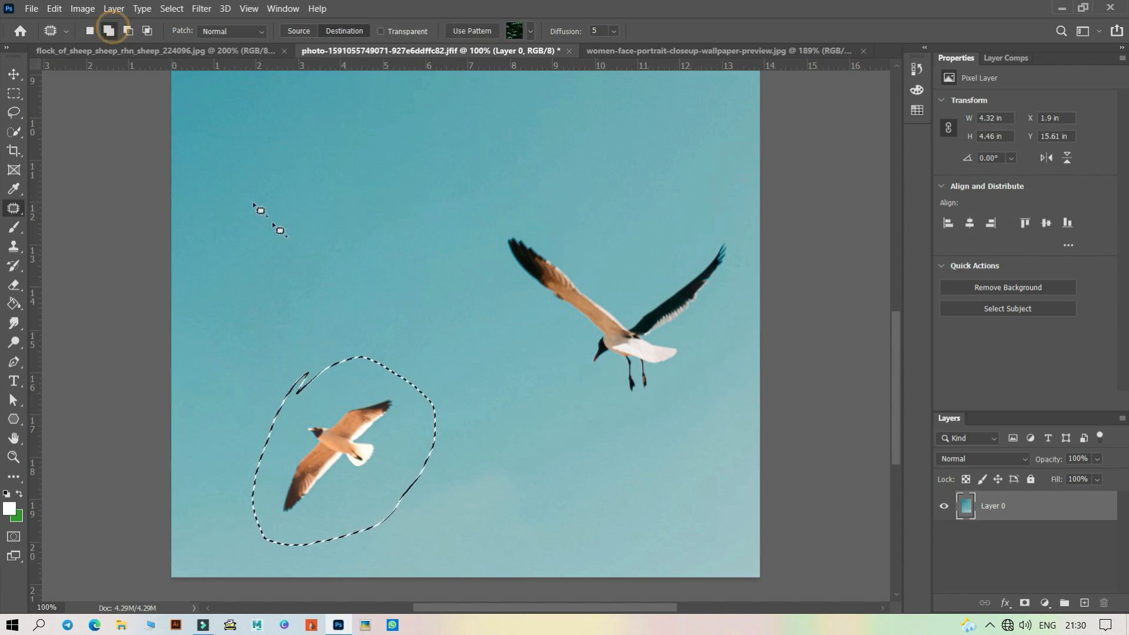
left_click_drag(369, 373, 393, 328)
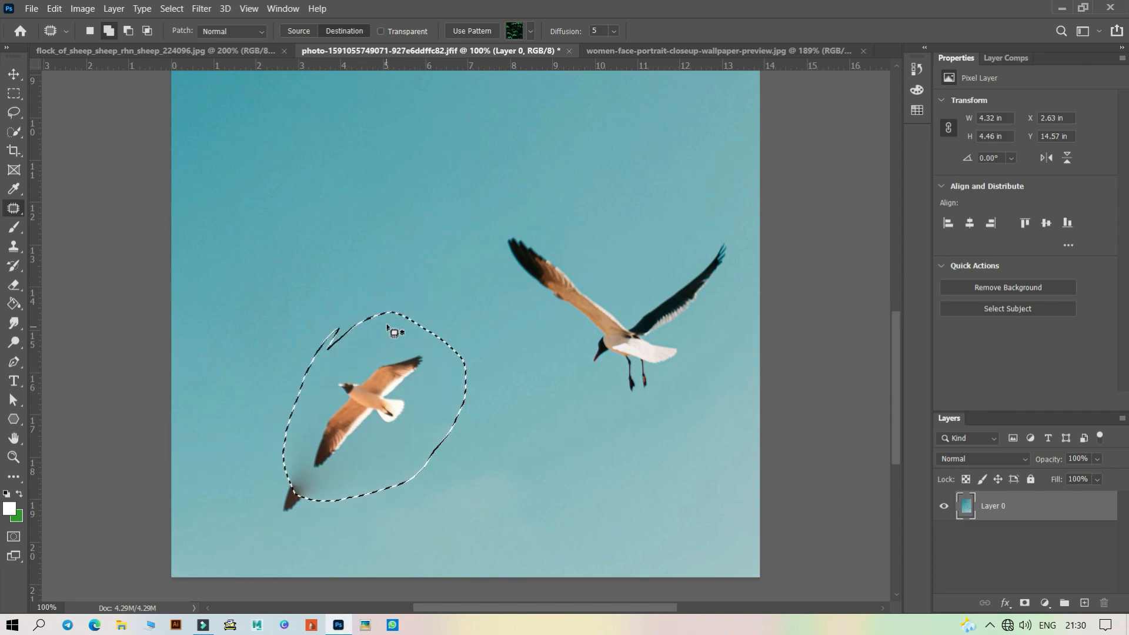
key("ctrl+z")
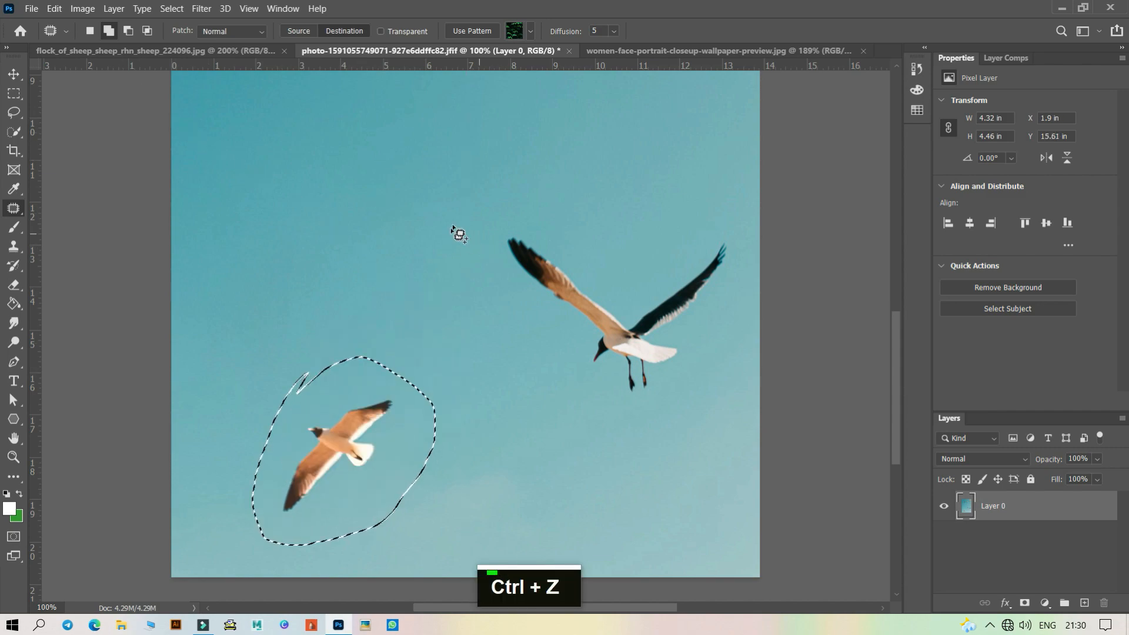
mouse_move(466, 200)
left_mouse_down()
mouse_move(731, 201)
mouse_move(753, 249)
mouse_move(716, 378)
mouse_move(651, 446)
mouse_move(507, 399)
mouse_move(422, 246)
mouse_move(456, 193)
left_mouse_up()
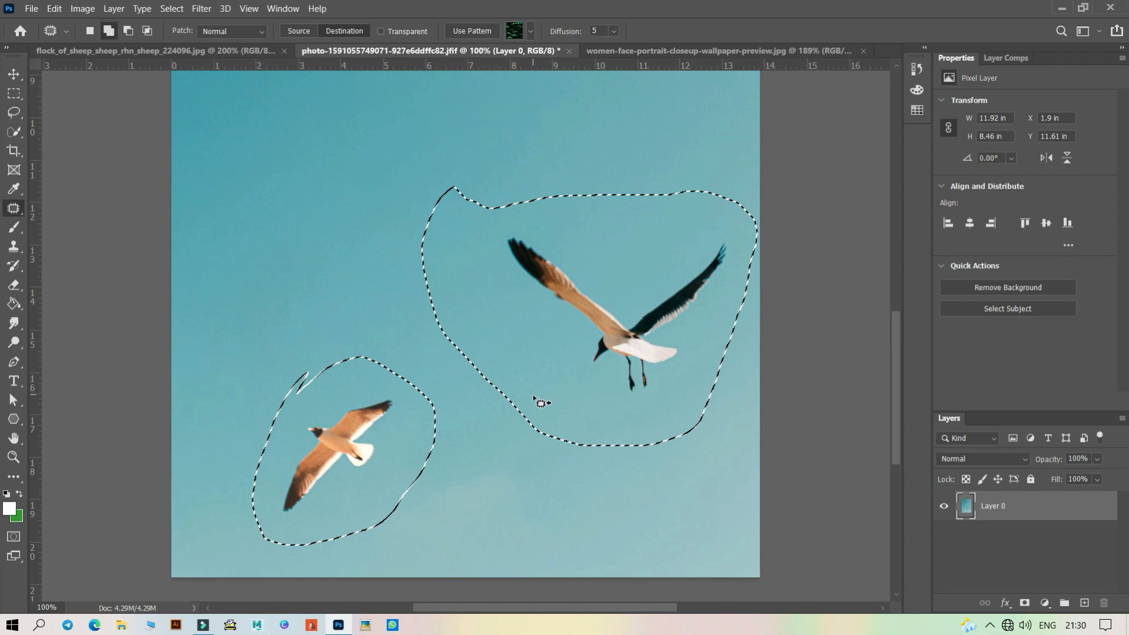
Cut away the left part of the outline around the lower right gull with the Patch tool's Subtract from Selection mode
left_click(128, 33)
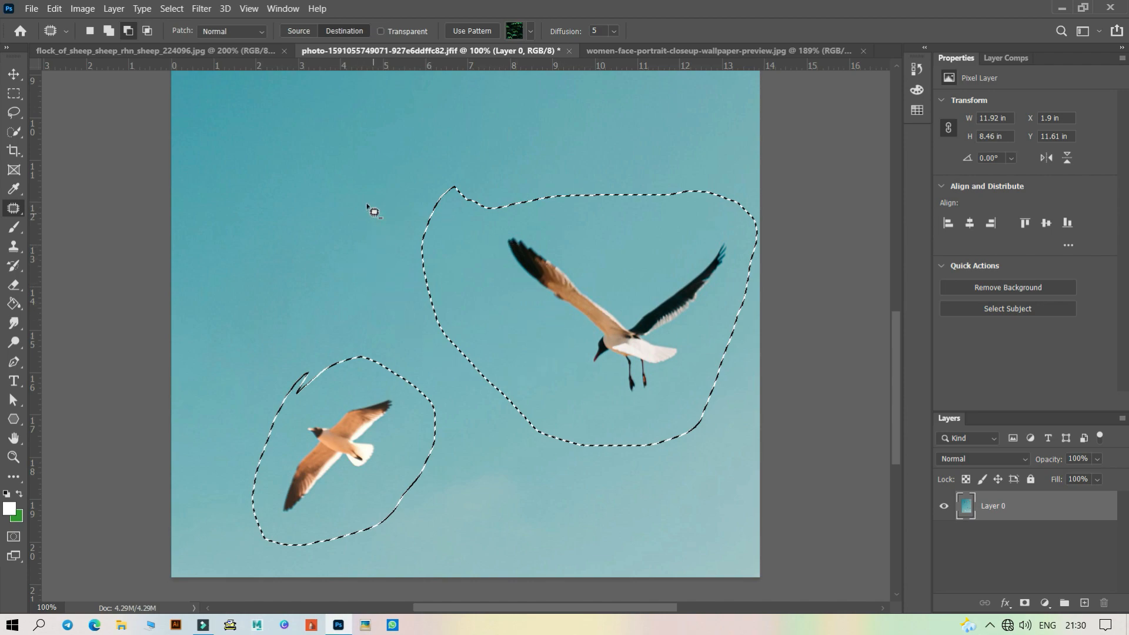
mouse_move(359, 201)
left_mouse_down()
mouse_move(408, 200)
mouse_move(492, 243)
mouse_move(518, 320)
mouse_move(499, 362)
mouse_move(444, 379)
mouse_move(354, 292)
mouse_move(364, 171)
left_mouse_up()
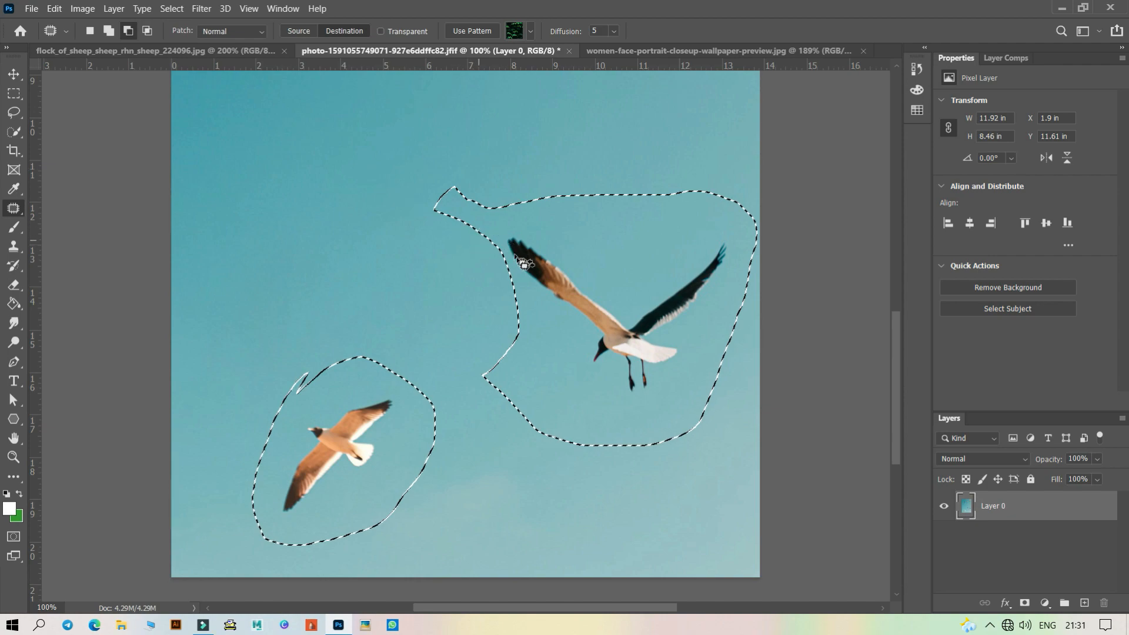
Intersect the selection with a loose outline over the upper right part of the lower left gull using Intersect with Selection
left_click(147, 30)
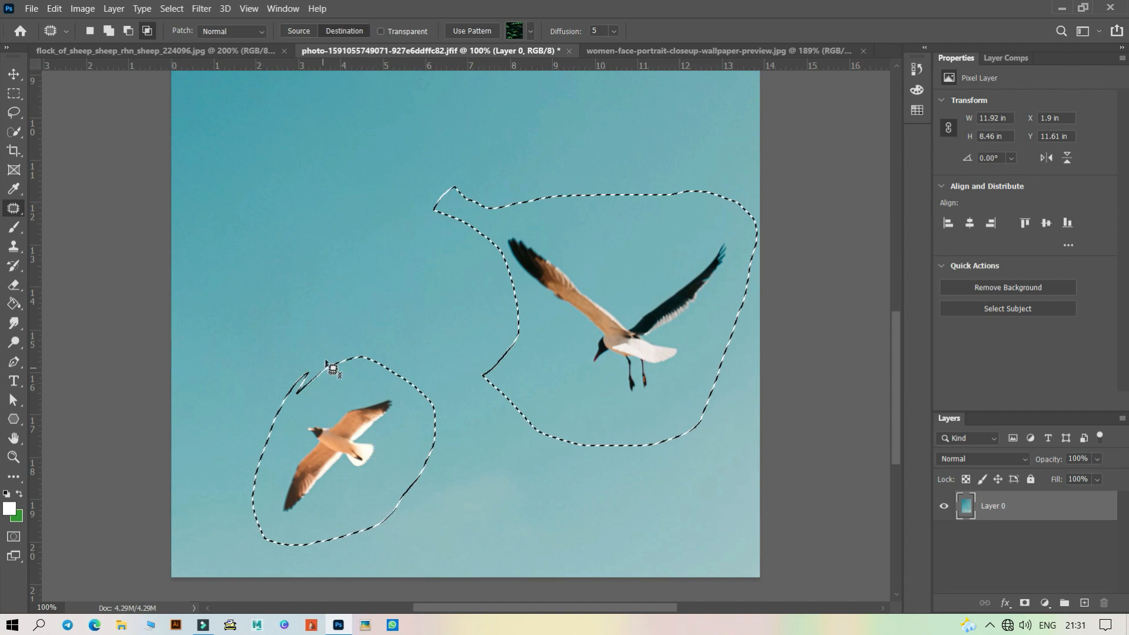
mouse_move(457, 488)
left_mouse_down()
mouse_move(333, 454)
mouse_move(299, 393)
left_mouse_up()
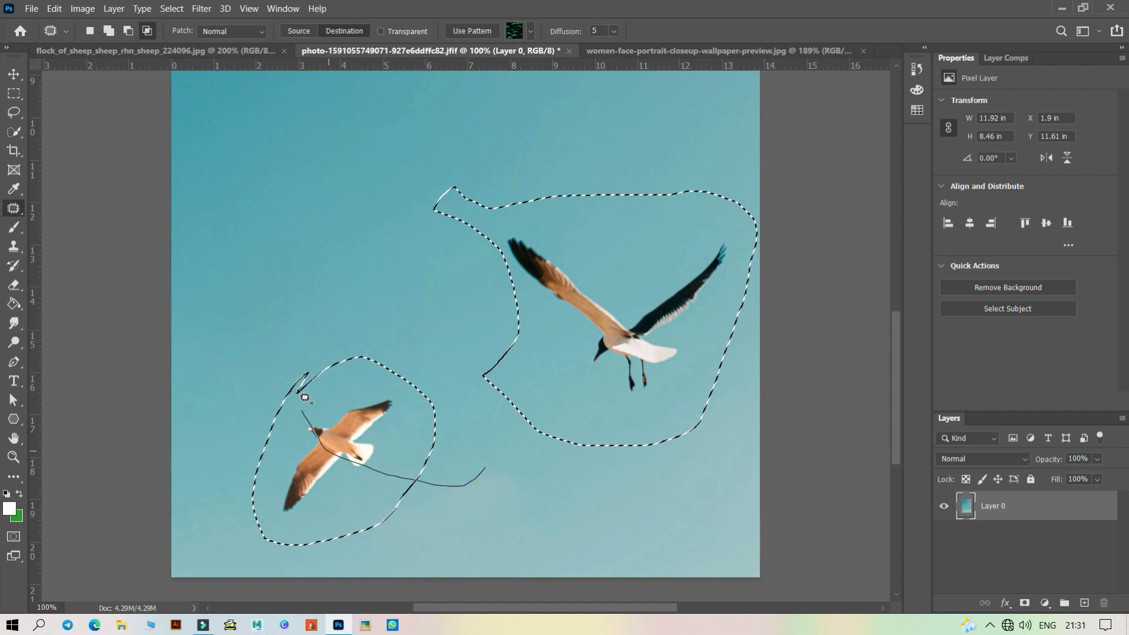
mouse_move(360, 324)
left_mouse_down()
mouse_move(442, 370)
mouse_move(476, 418)
mouse_move(472, 520)
left_mouse_up()
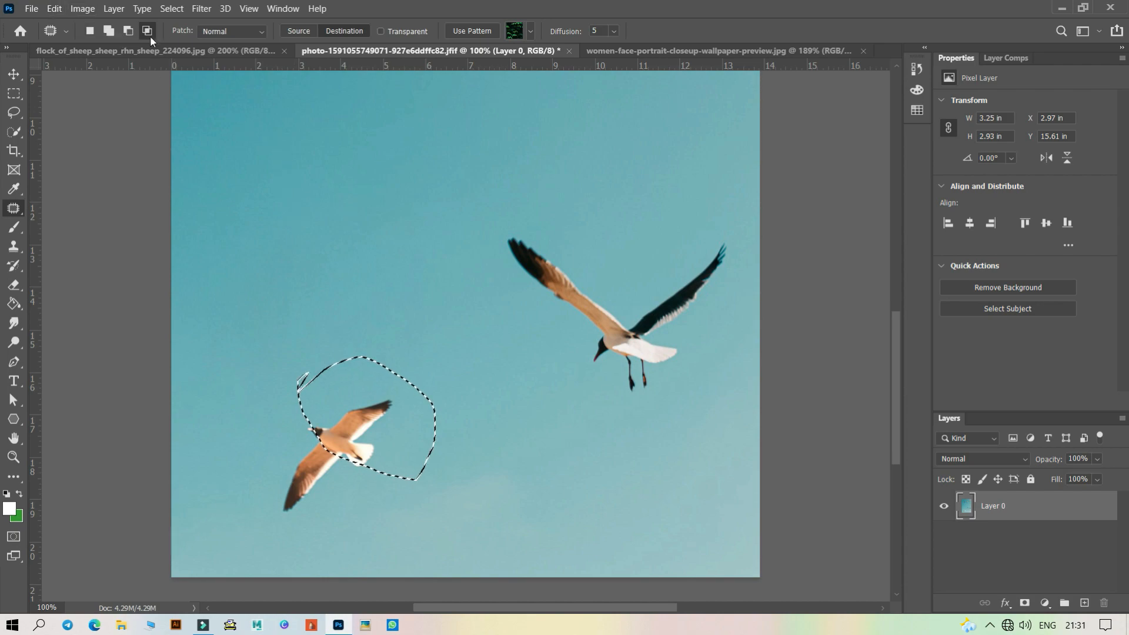
Return the Patch tool to New Selection mode, deselect, and fit the whole sky photo in view
left_click(91, 30)
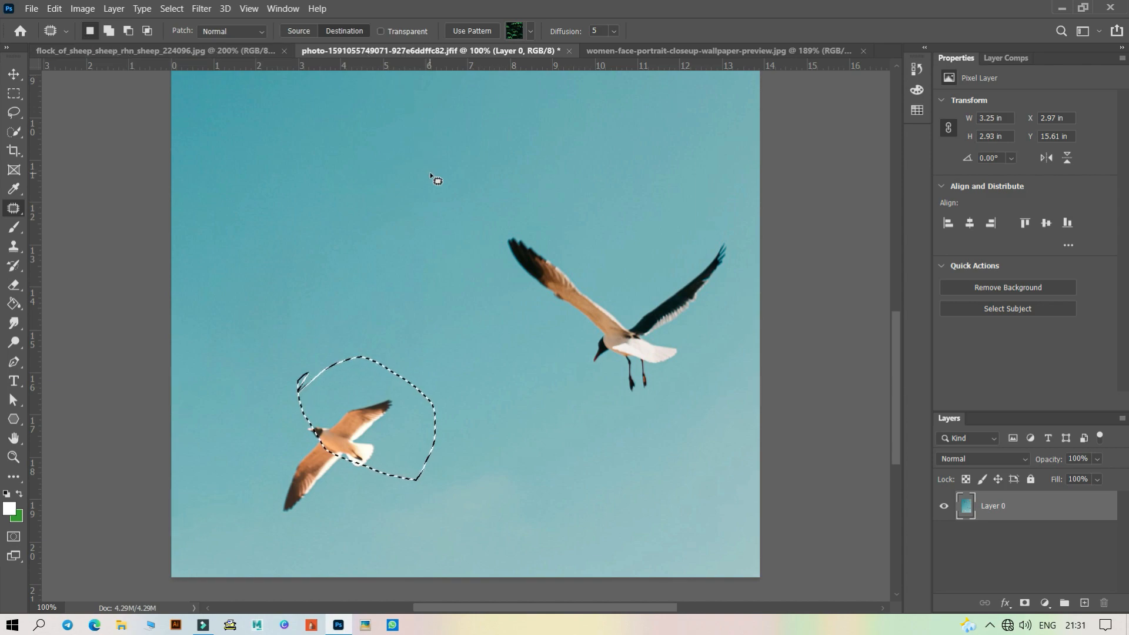
key("ctrl")
key("ctrl+d")
key("ctrl")
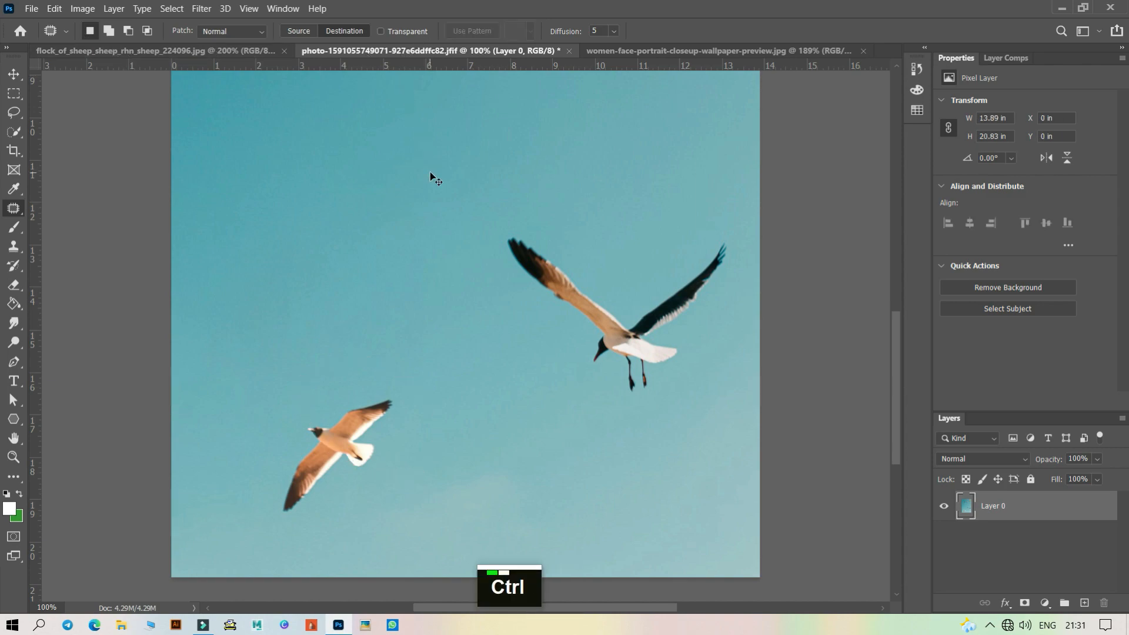
key("ctrl+0")
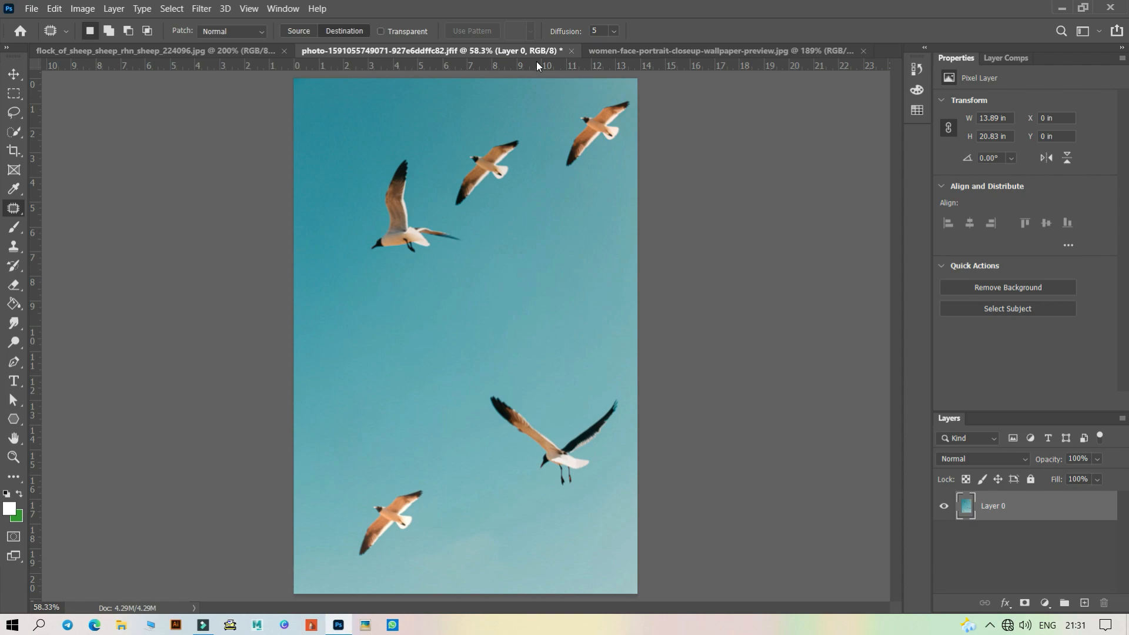
Switch to the women-face-portrait document and set the Patch tool to Source mode
left_click(652, 51)
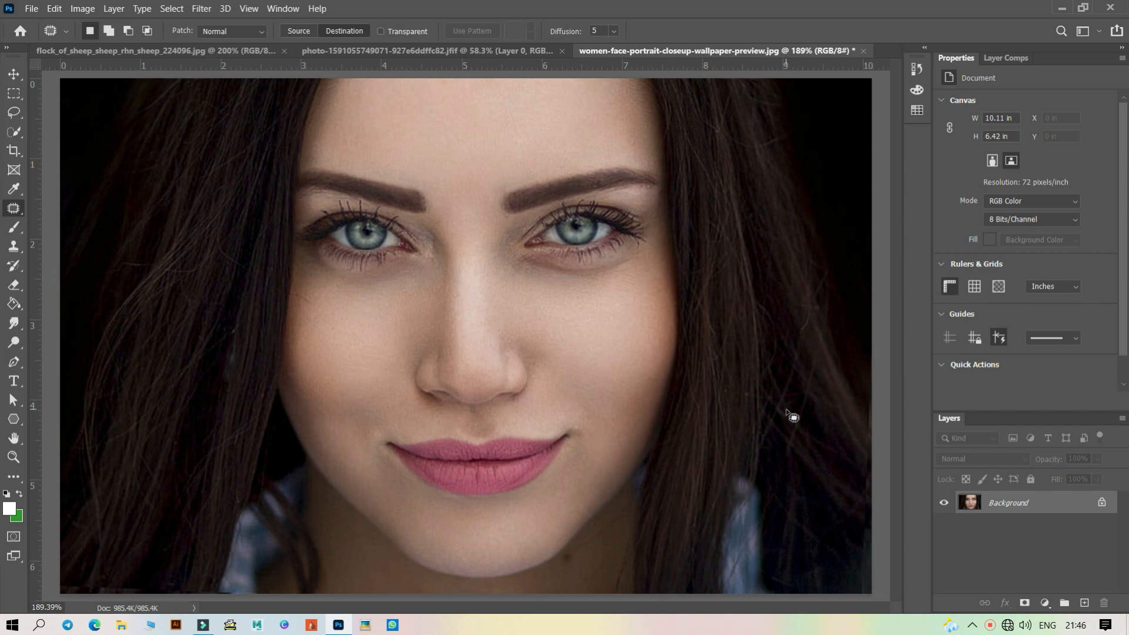
left_click(291, 32)
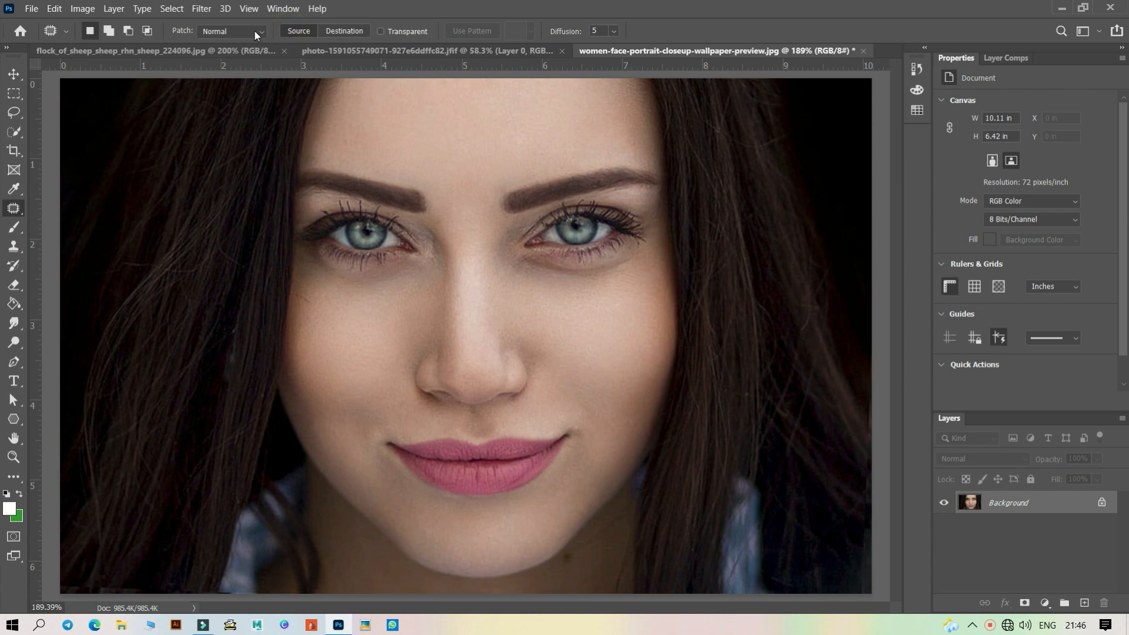
left_click(14, 207)
Try patching the dark skin under the right-hand eye with cheek skin, and deselect
mouse_move(628, 275)
left_mouse_down()
mouse_move(513, 270)
mouse_move(584, 330)
left_mouse_up()
left_click(551, 270)
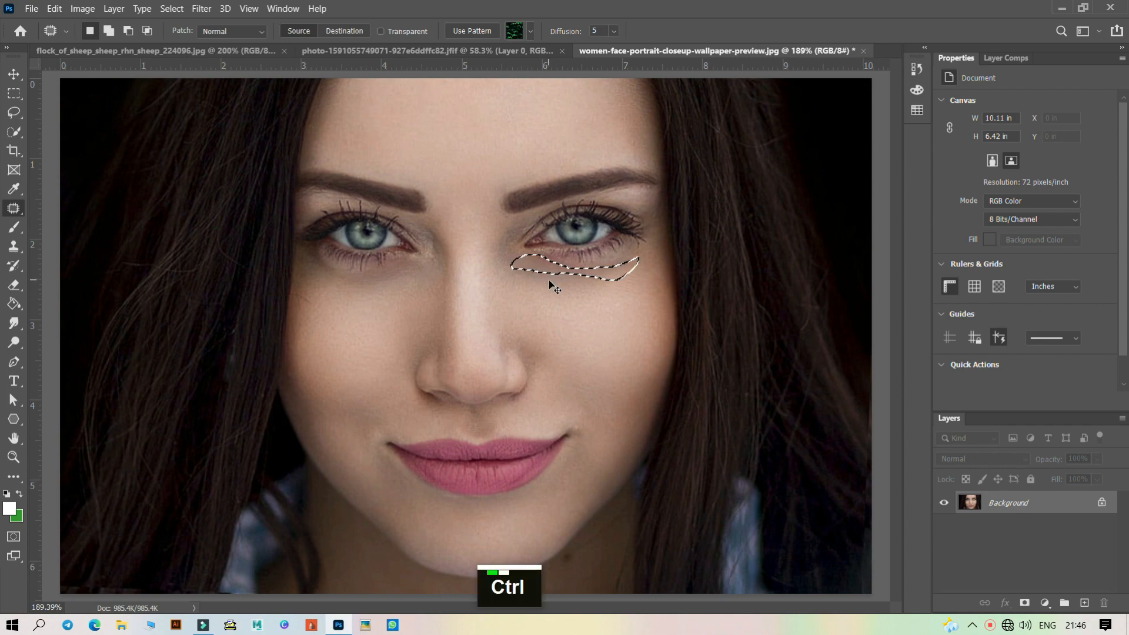
key("ctrl+d")
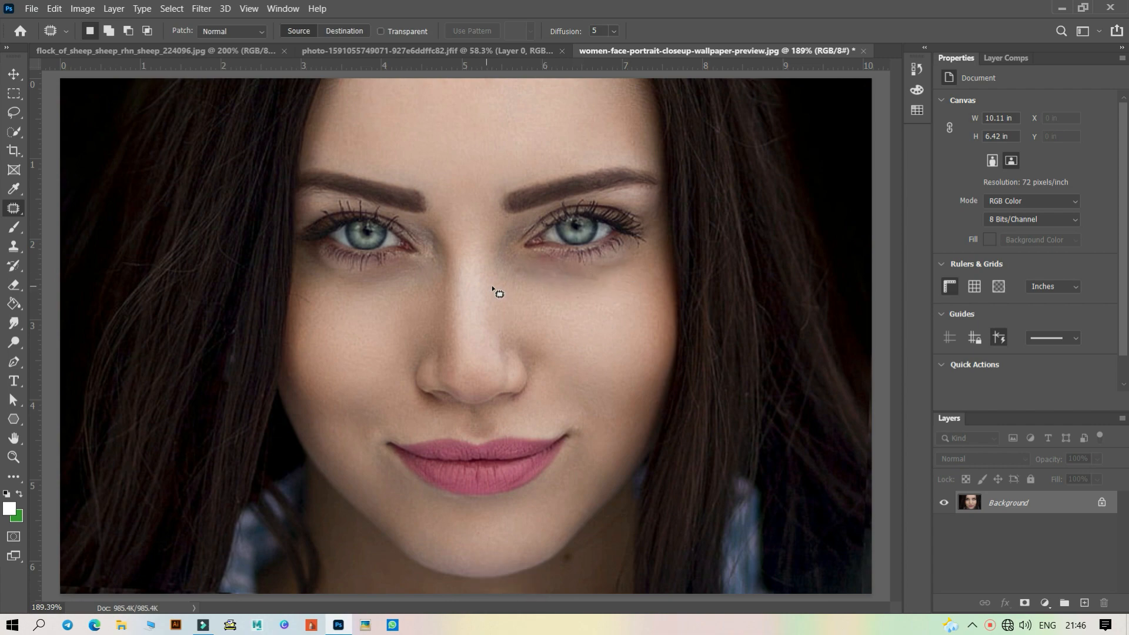
Undo the under-eye patch and clear the thin outline drawn below the right-hand eye
key("ctrl+z")
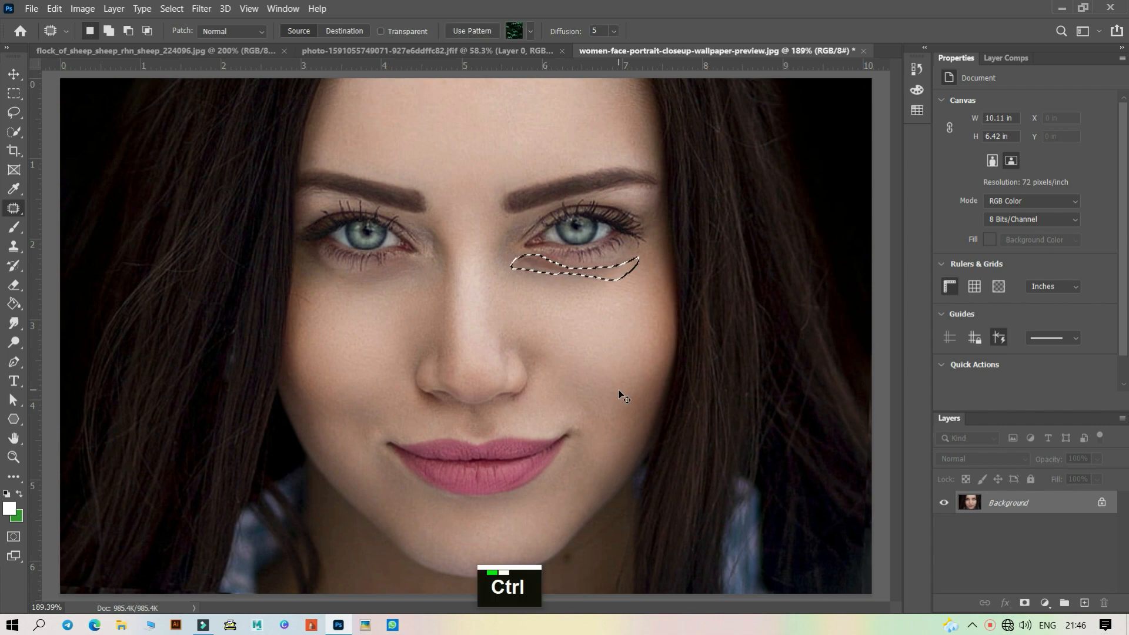
key("ctrl+d")
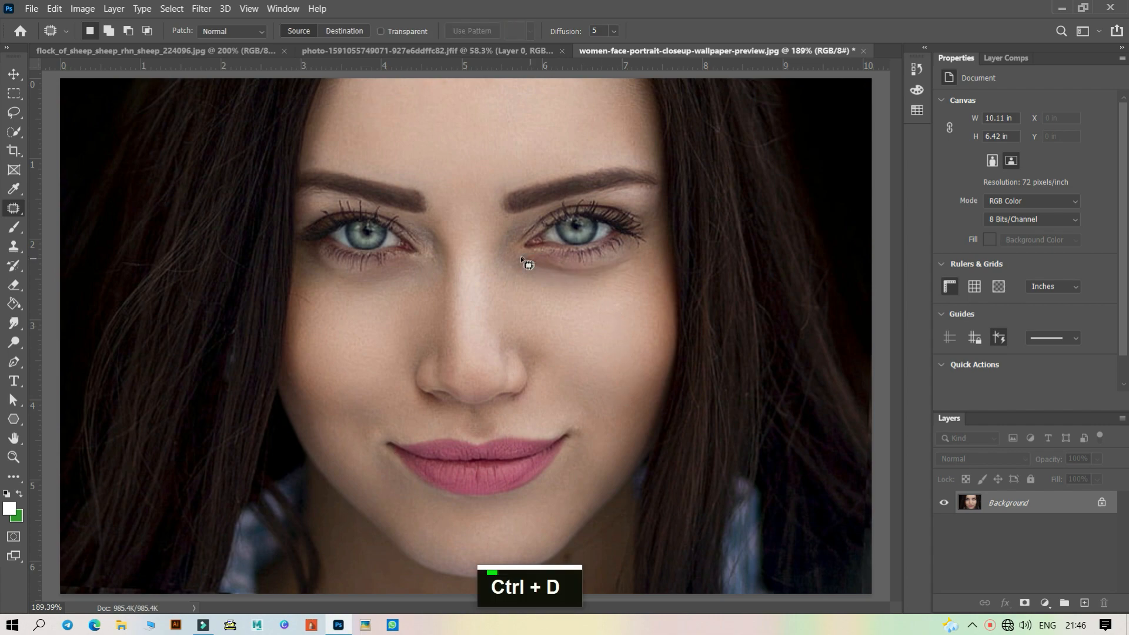
mouse_move(515, 269)
left_mouse_down()
mouse_move(541, 252)
mouse_move(623, 253)
mouse_move(641, 265)
left_mouse_up()
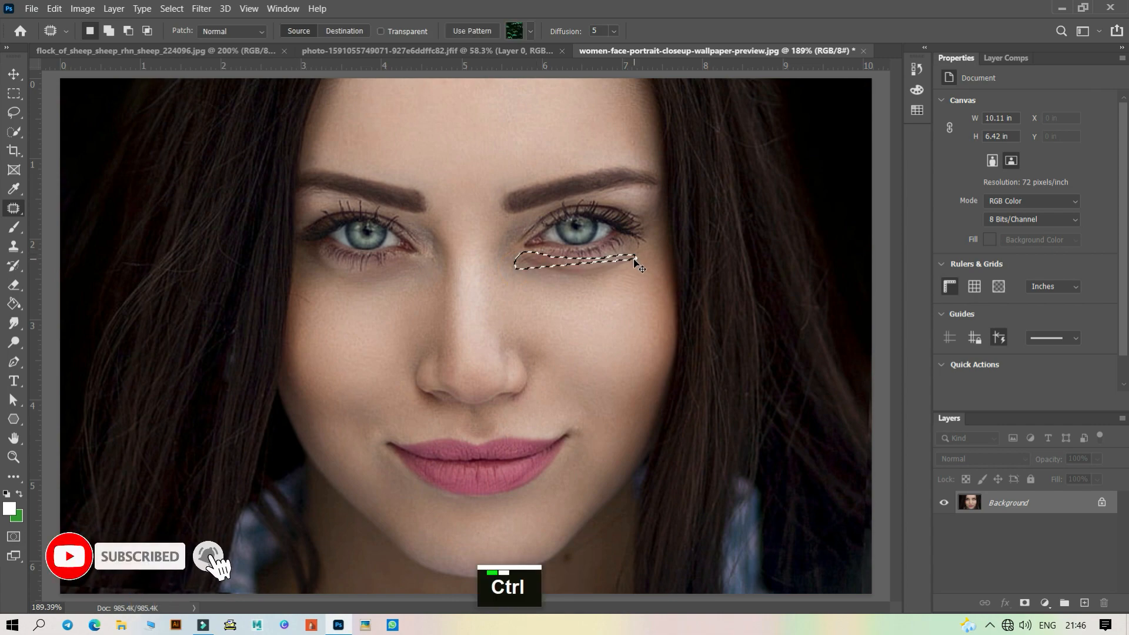
key("ctrl+d")
Outline the area beneath the right-hand eye and patch it with skin from the cheek below
mouse_move(513, 281)
left_mouse_down()
mouse_move(521, 253)
mouse_move(537, 257)
left_mouse_up()
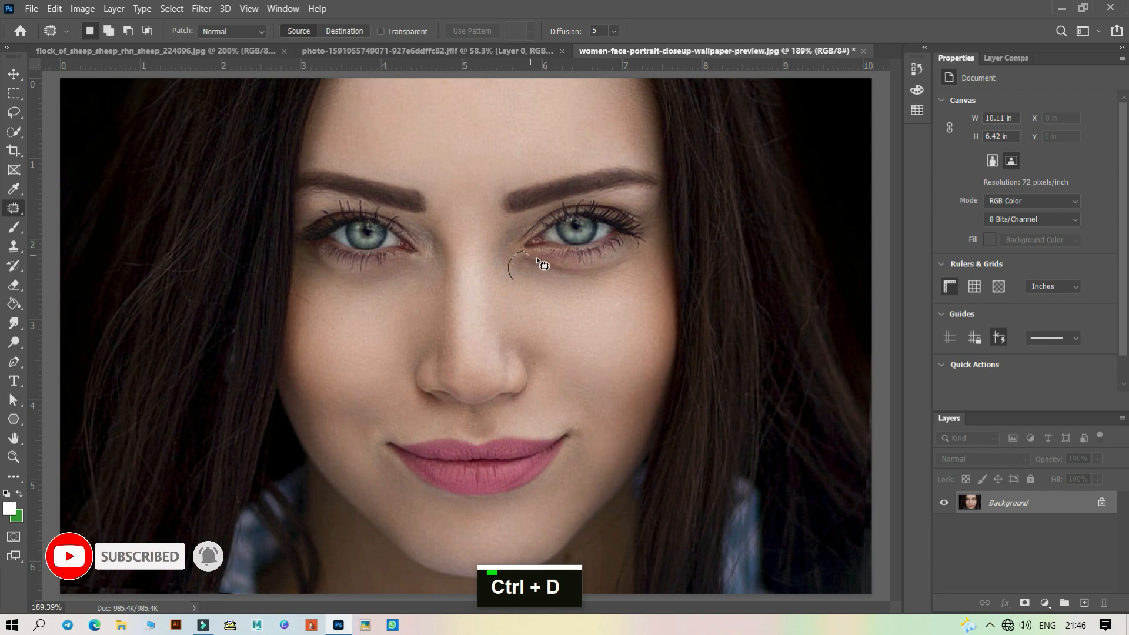
mouse_move(621, 262)
left_mouse_down()
mouse_move(625, 277)
mouse_move(559, 284)
mouse_move(510, 272)
mouse_move(582, 309)
mouse_move(593, 335)
left_mouse_up()
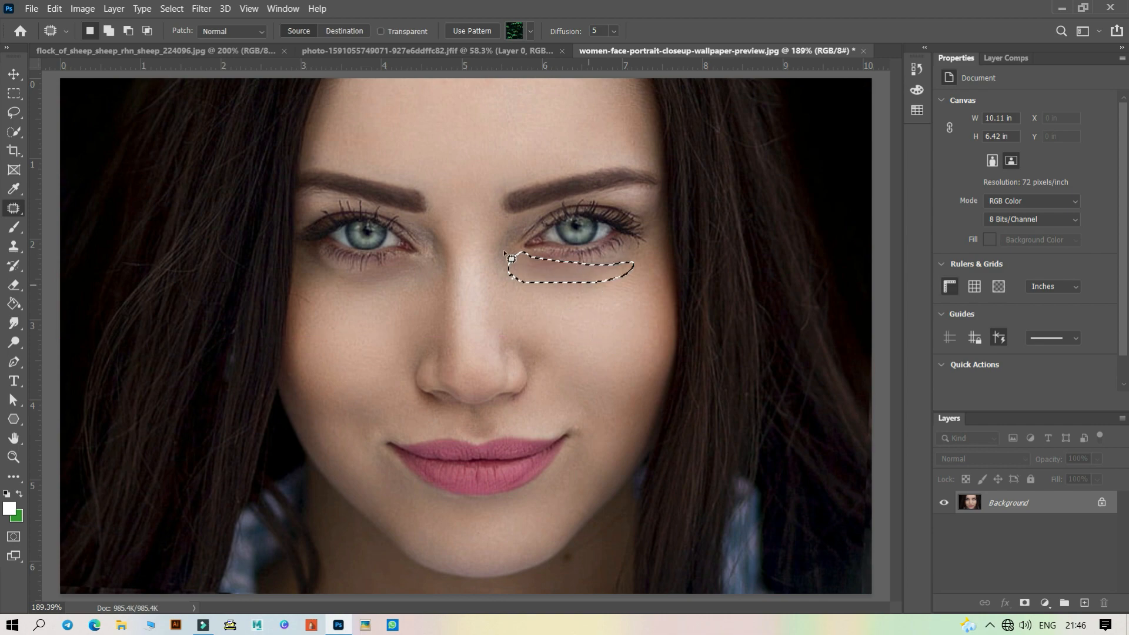
Fade the under-eye patch selection to 39% opacity and deselect
left_click(54, 8)
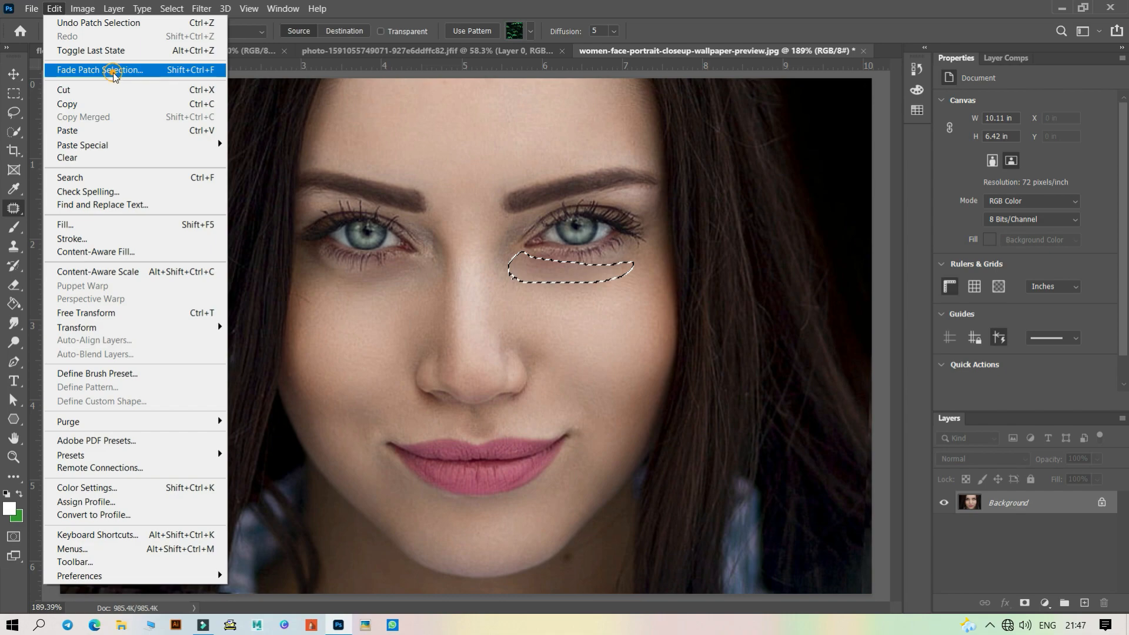
left_click(114, 75)
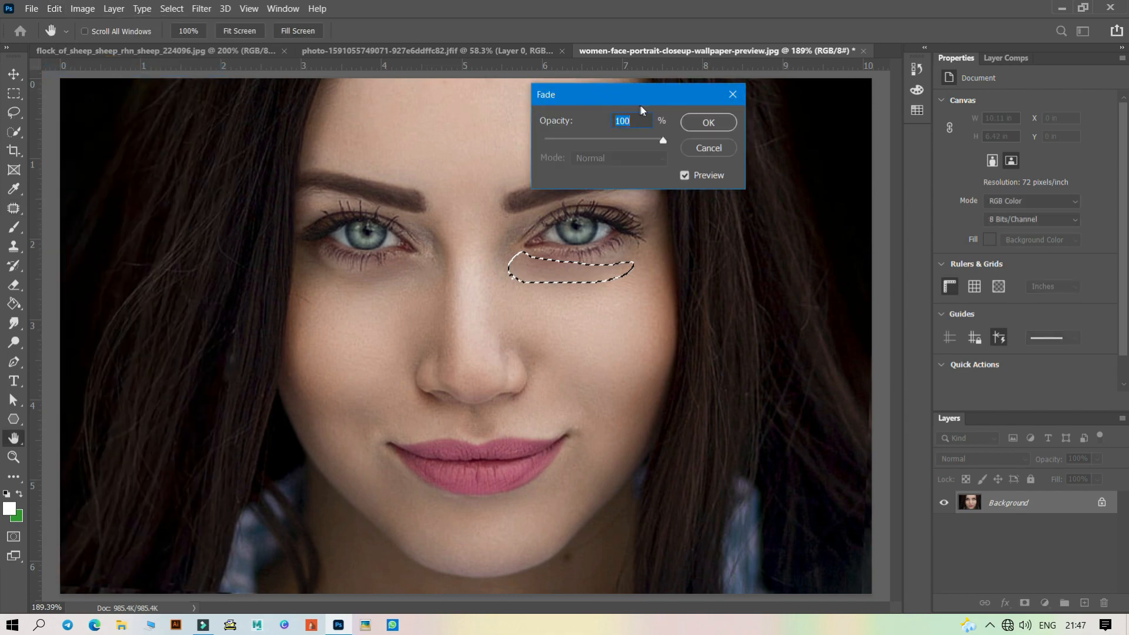
left_click(656, 142)
left_click_drag(639, 140, 547, 139)
left_click(590, 142)
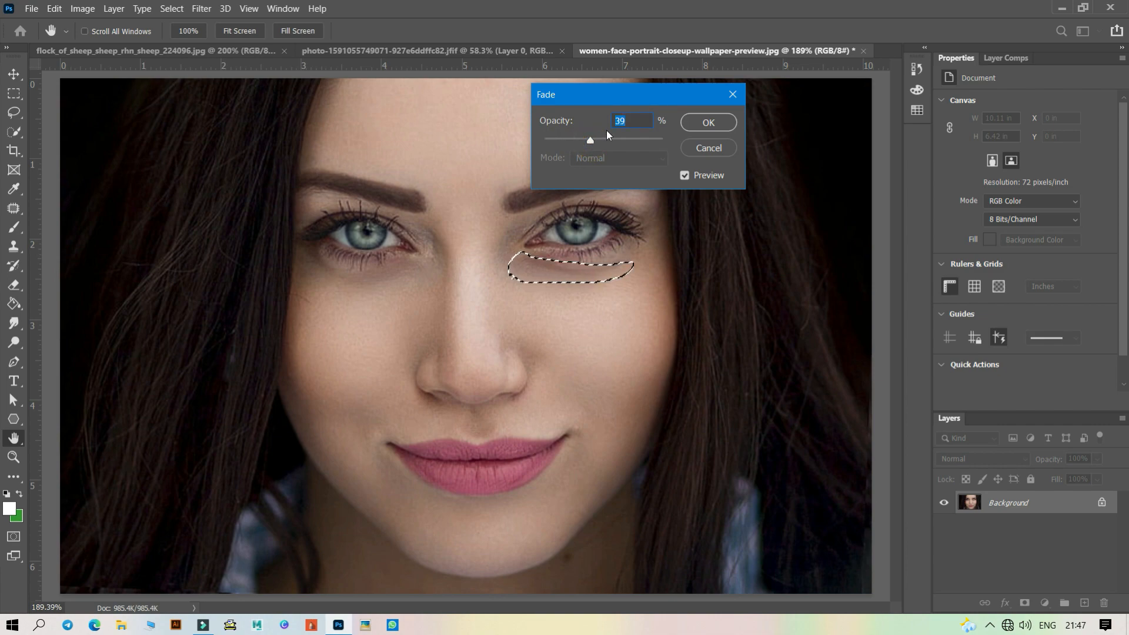
left_click(690, 125)
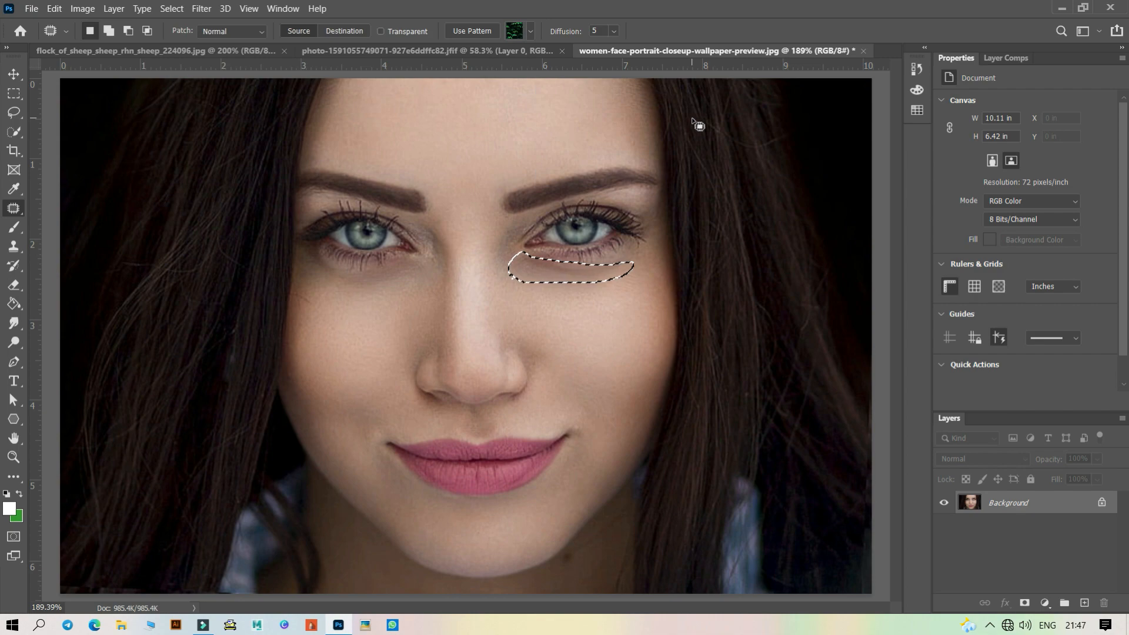
key("ctrl+d")
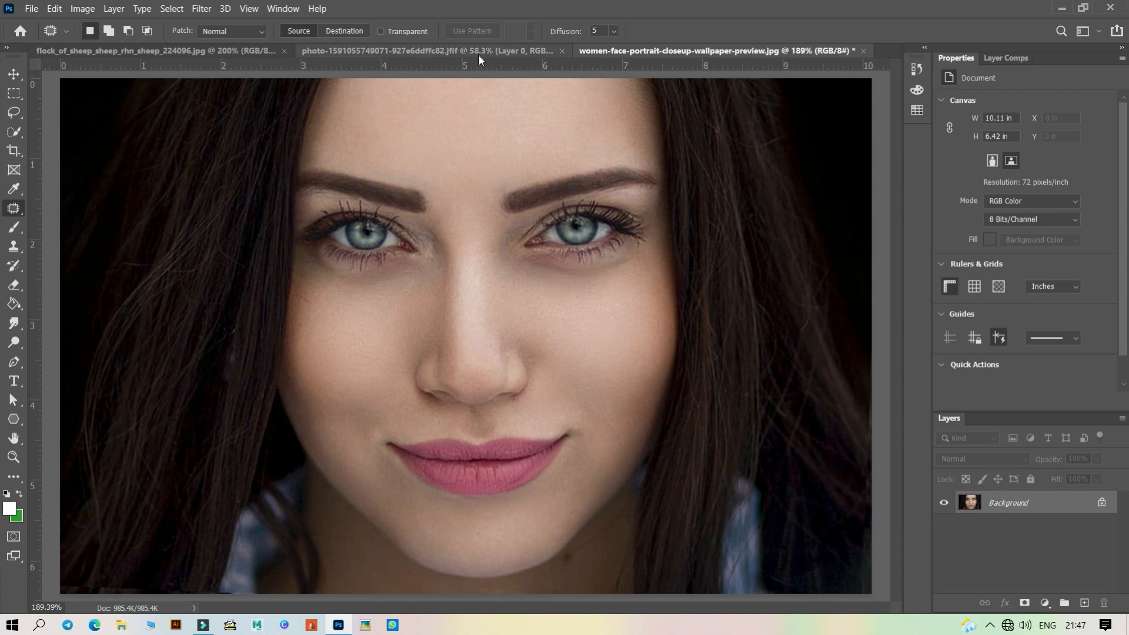
Compare the portrait before and after the faded patch by stepping between the earlier and the latest Deselect history states
left_click(269, 9)
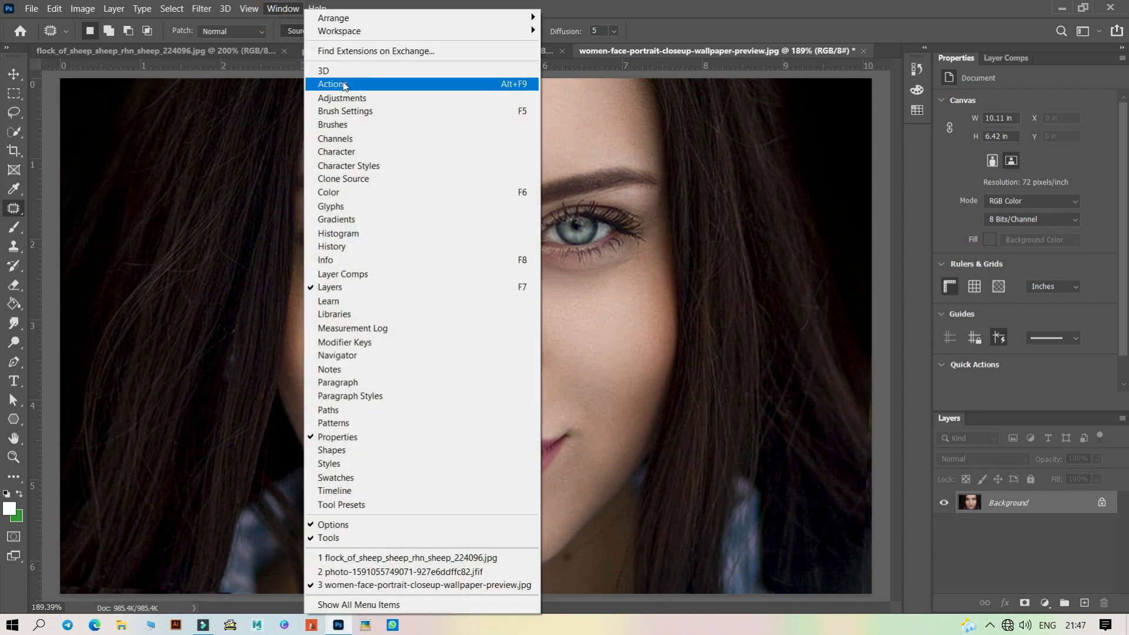
left_click(331, 246)
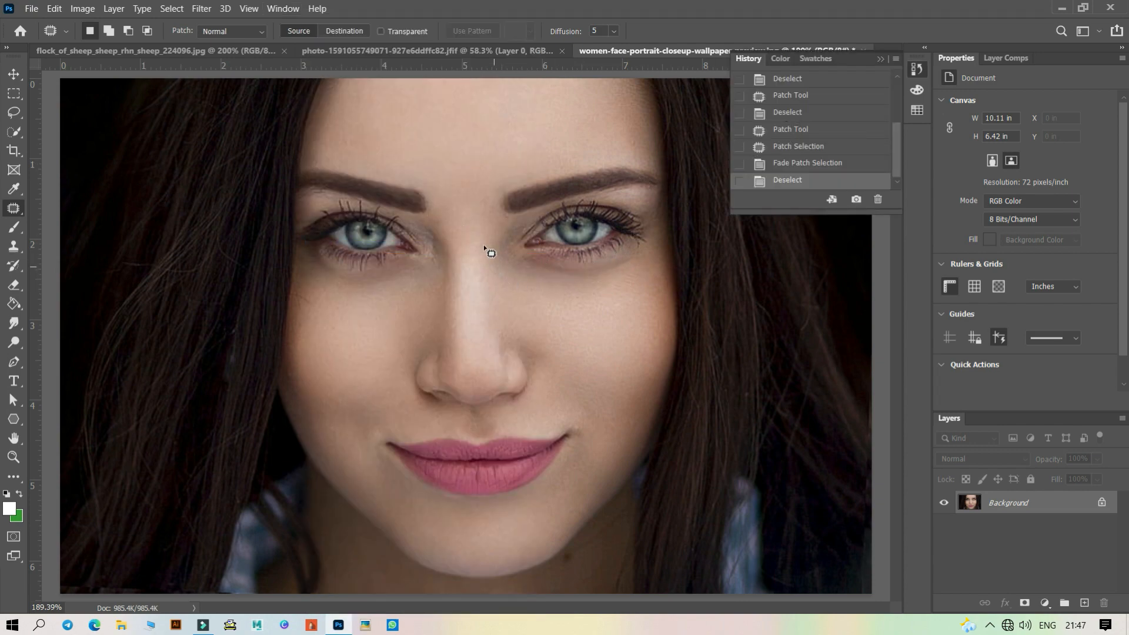
left_click(788, 112)
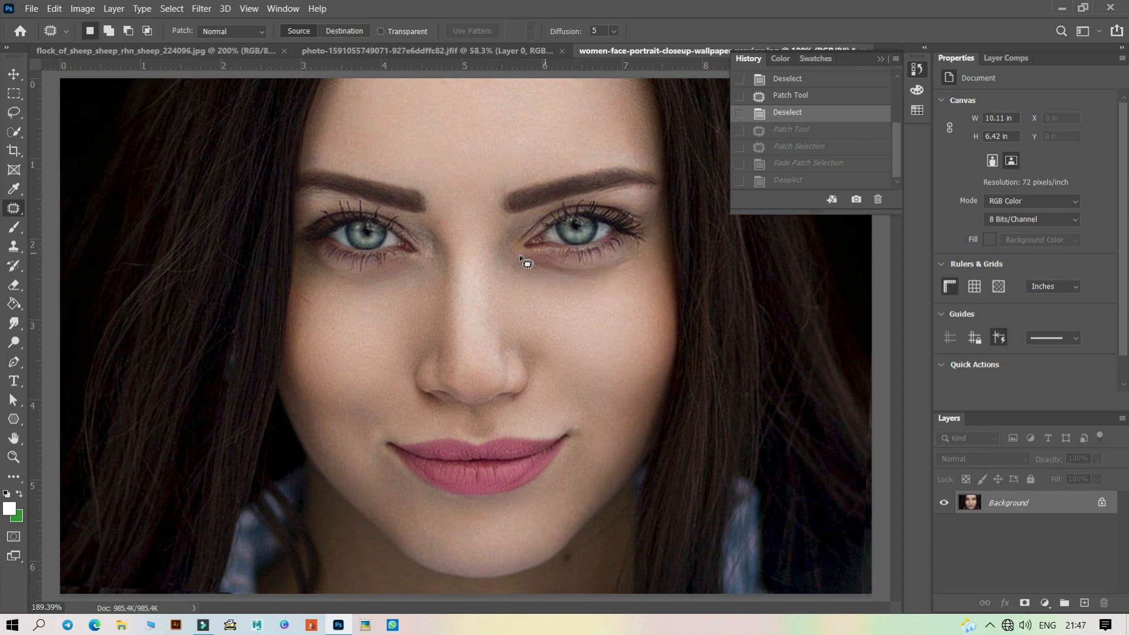
left_click(793, 182)
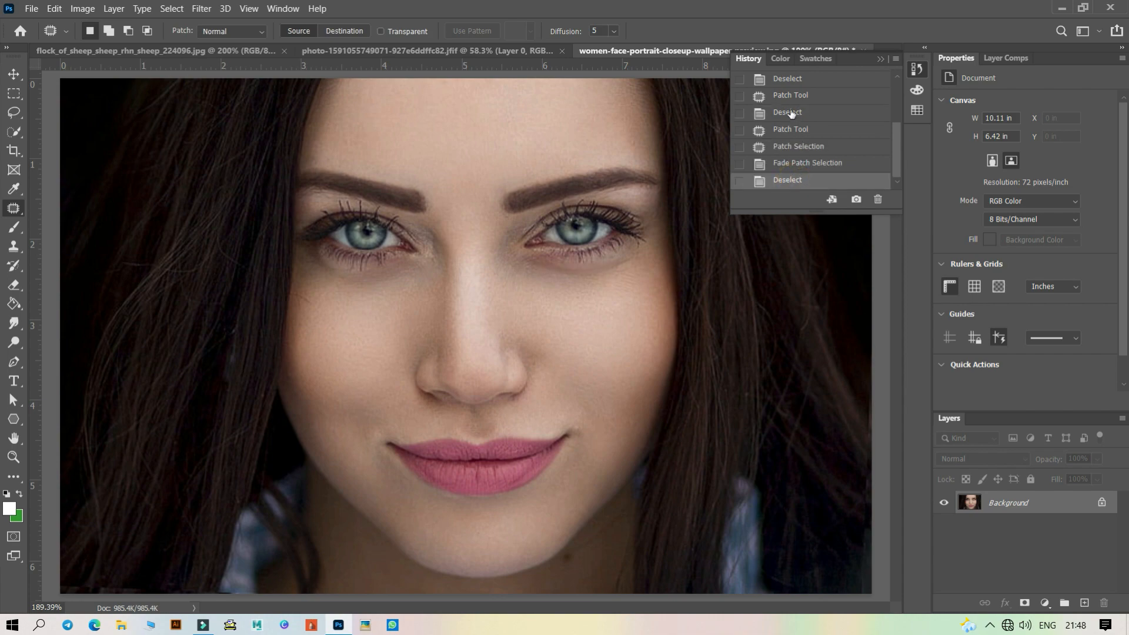
left_click(791, 111)
left_click(796, 179)
left_click(882, 57)
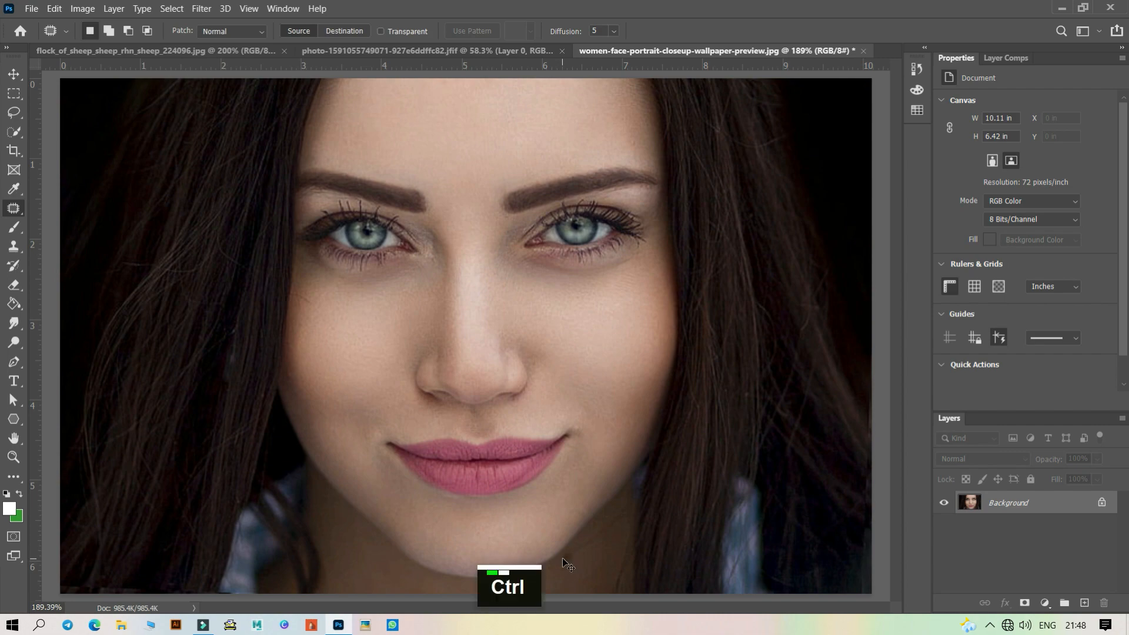
Remove the small dark mole on the neck beside the chin with the Patch tool, deselect, and fit the portrait in view
key("ctrl+plus")
key("ctrl+plus")
scroll(598, 588, "down", 4)
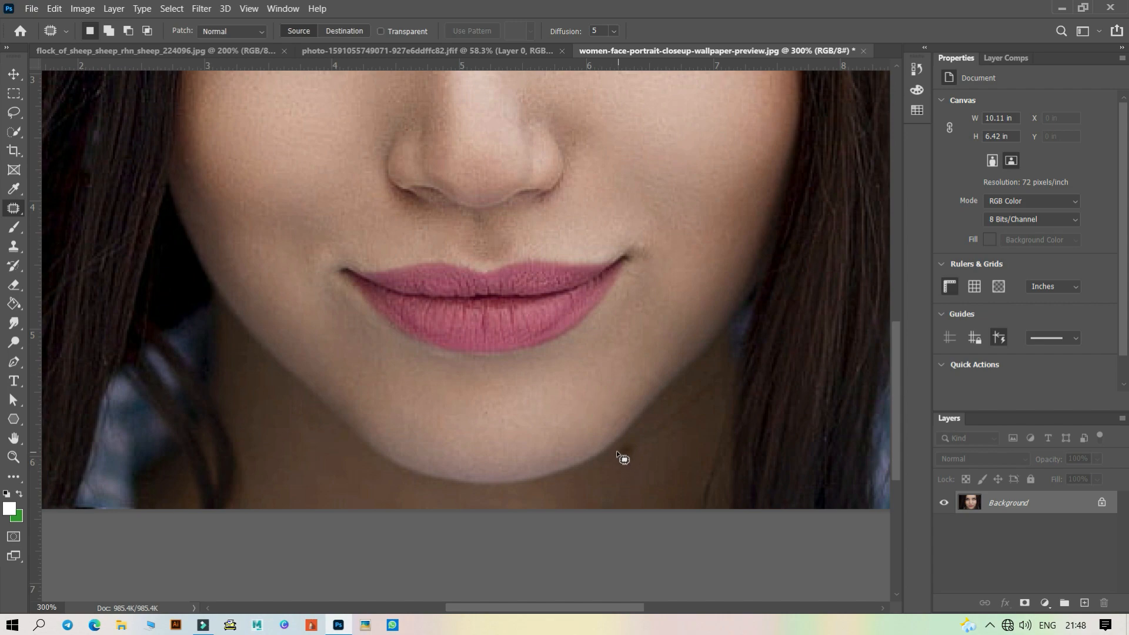
mouse_move(616, 450)
left_mouse_down()
mouse_move(643, 446)
mouse_move(614, 469)
mouse_move(660, 365)
mouse_move(682, 267)
mouse_move(697, 106)
left_mouse_up()
key("ctrl+d")
key("ctrl")
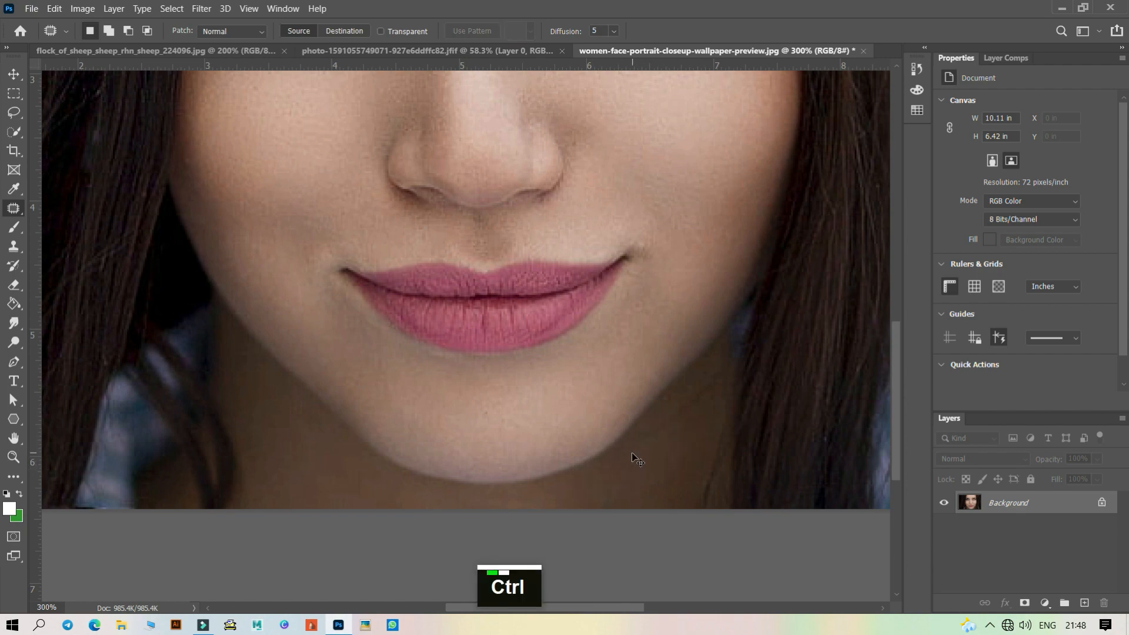
key("ctrl+0")
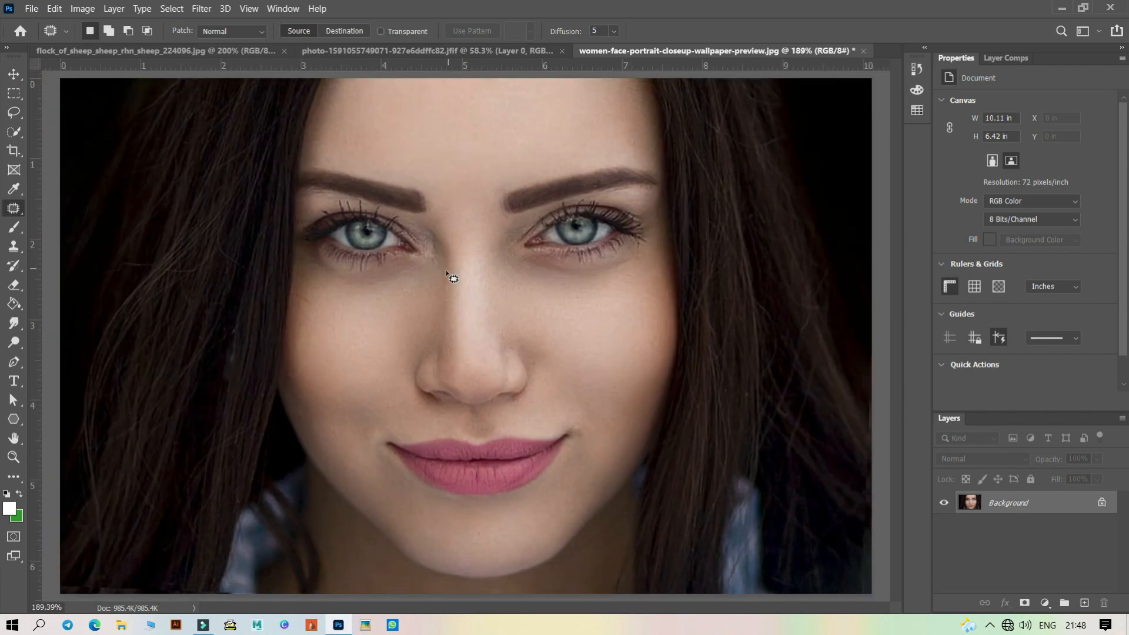
Patch the inner corner of the left-hand eye with forehead skin, fade the patch to a partial opacity, and deselect
mouse_move(411, 218)
left_mouse_down()
mouse_move(449, 257)
mouse_move(442, 271)
mouse_move(407, 217)
mouse_move(436, 227)
mouse_move(495, 139)
mouse_move(478, 118)
left_mouse_up()
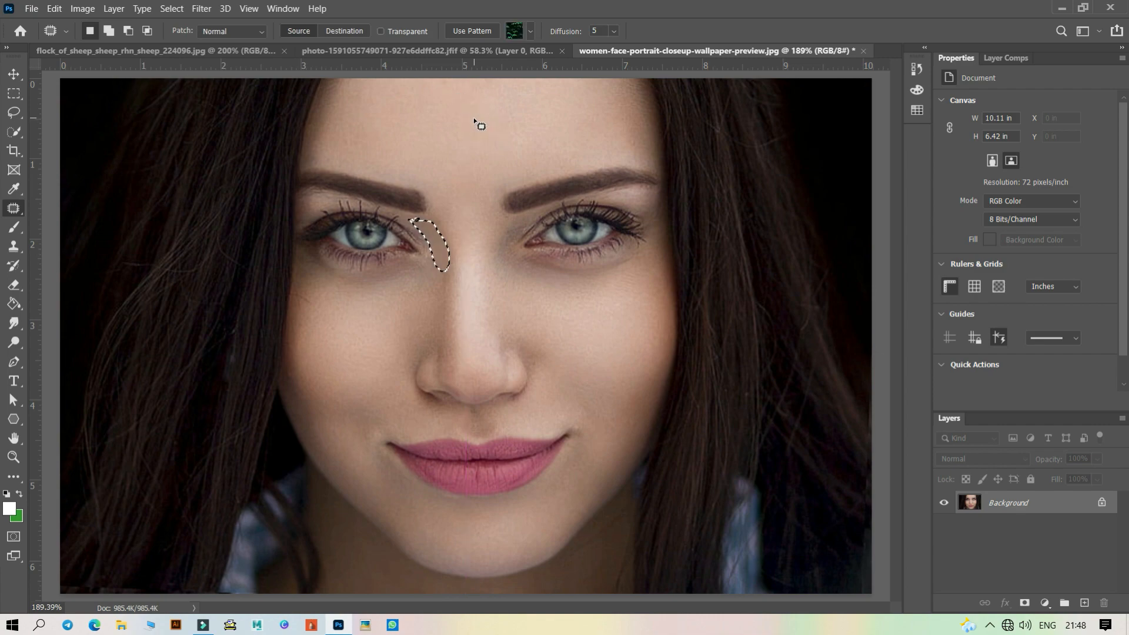
left_click(54, 8)
left_click(62, 68)
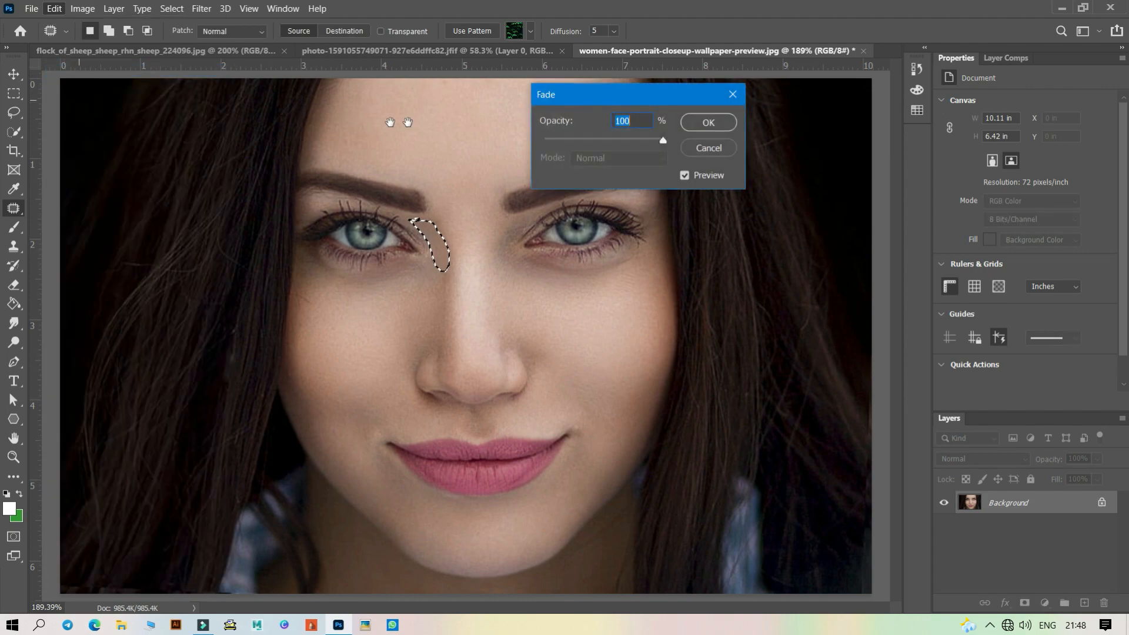
left_click(585, 141)
left_click(590, 141)
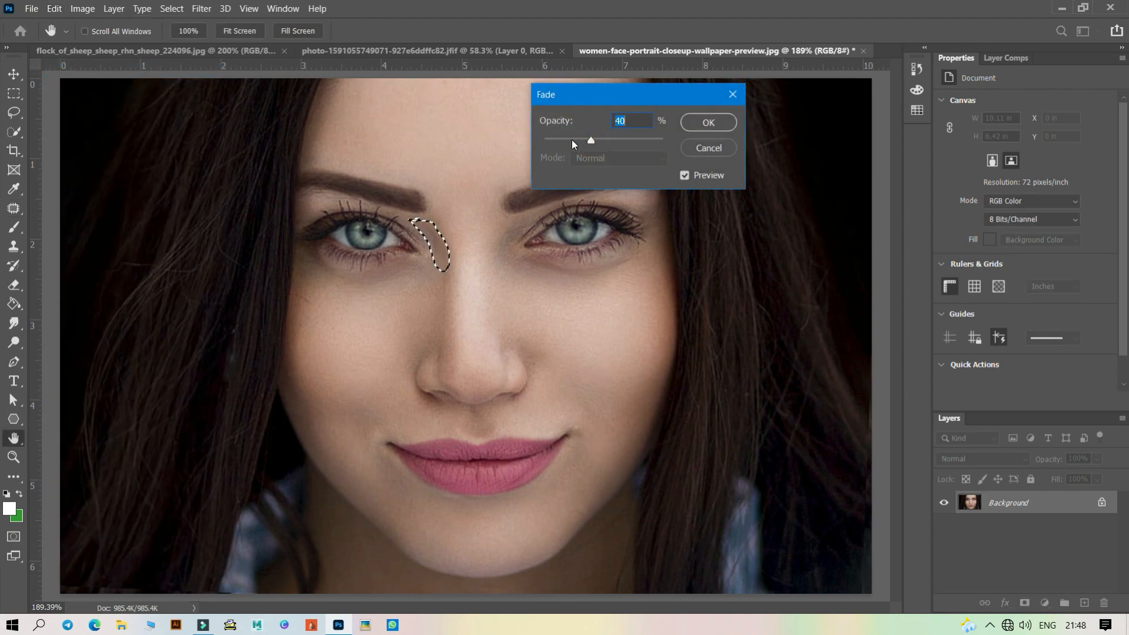
left_click_drag(573, 141, 583, 139)
left_click(708, 122)
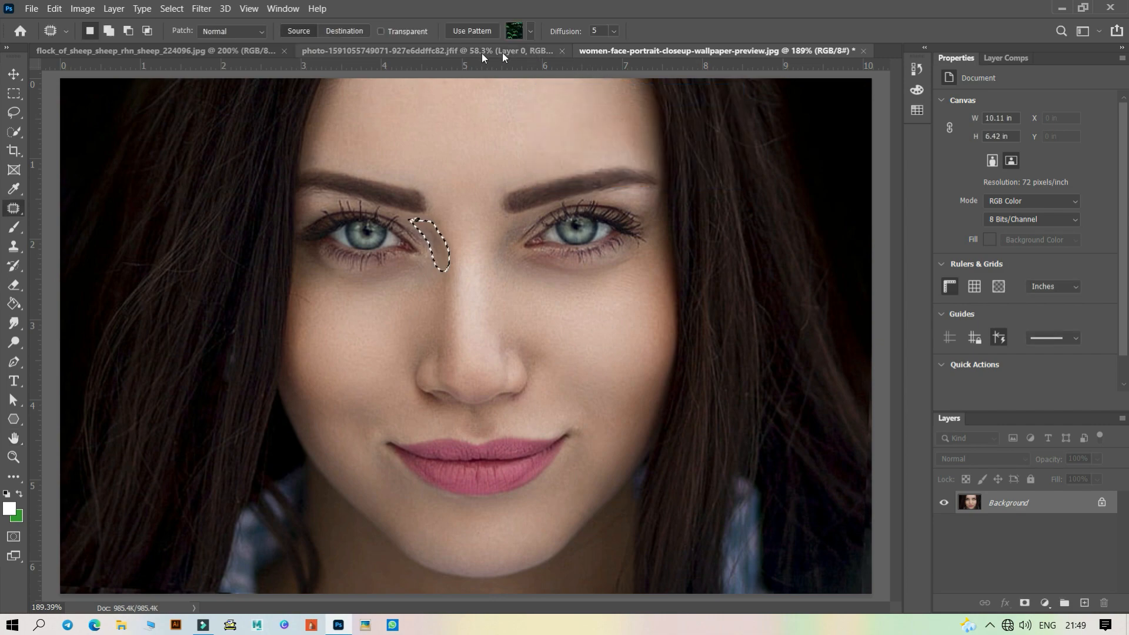
key("ctrl+d")
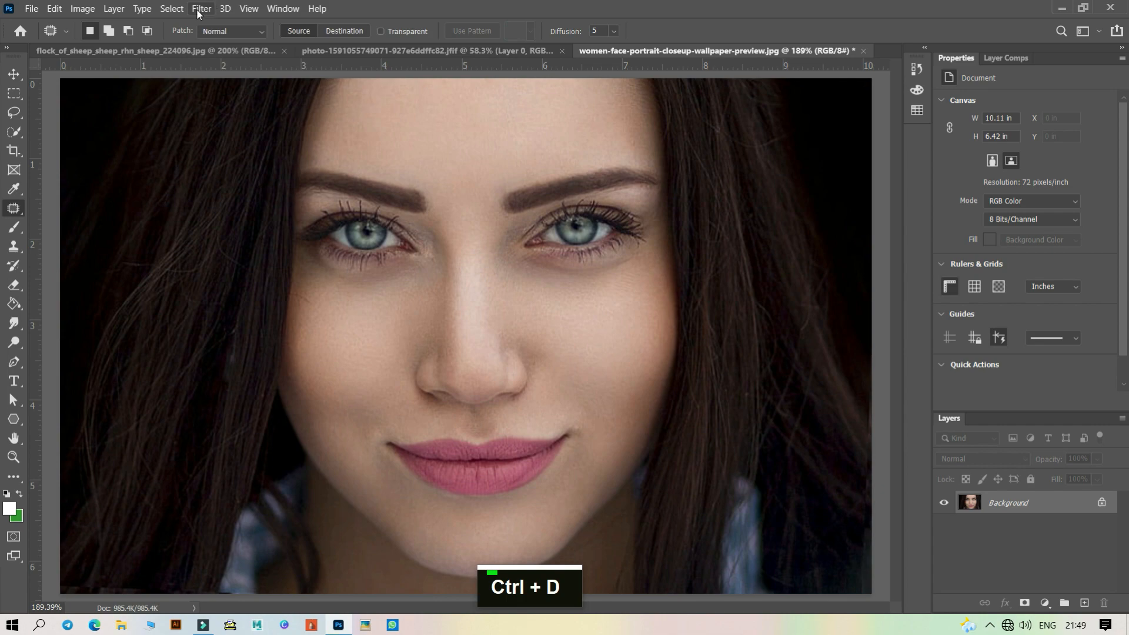
Compare the portrait before and after the faded eye-corner patch using the history states, ending on the latest Deselect state
left_click(282, 8)
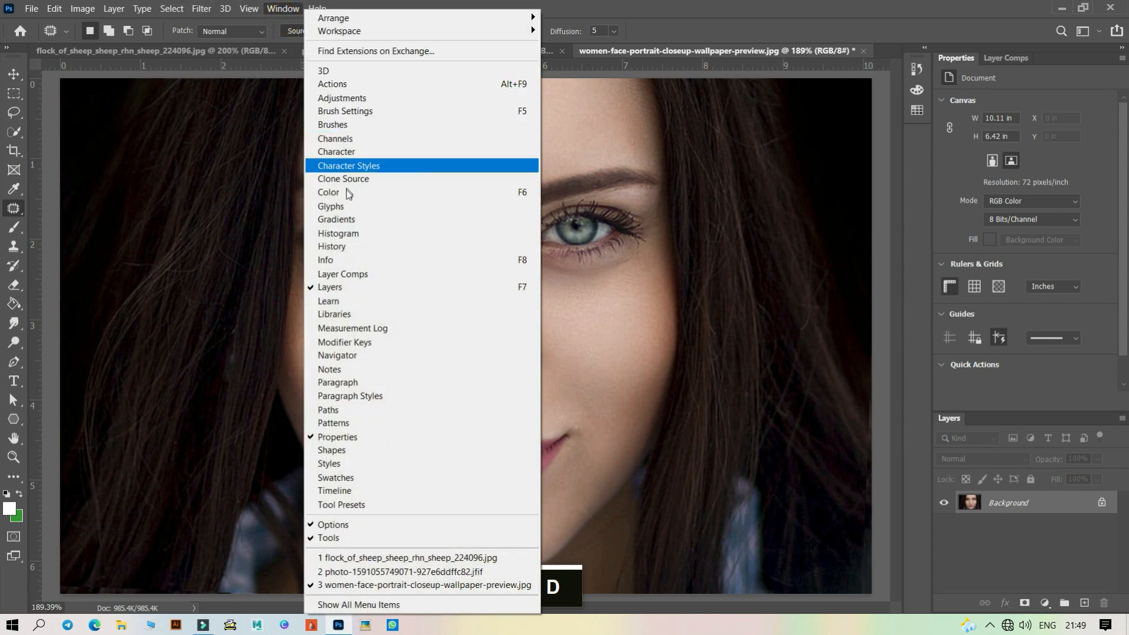
left_click(340, 246)
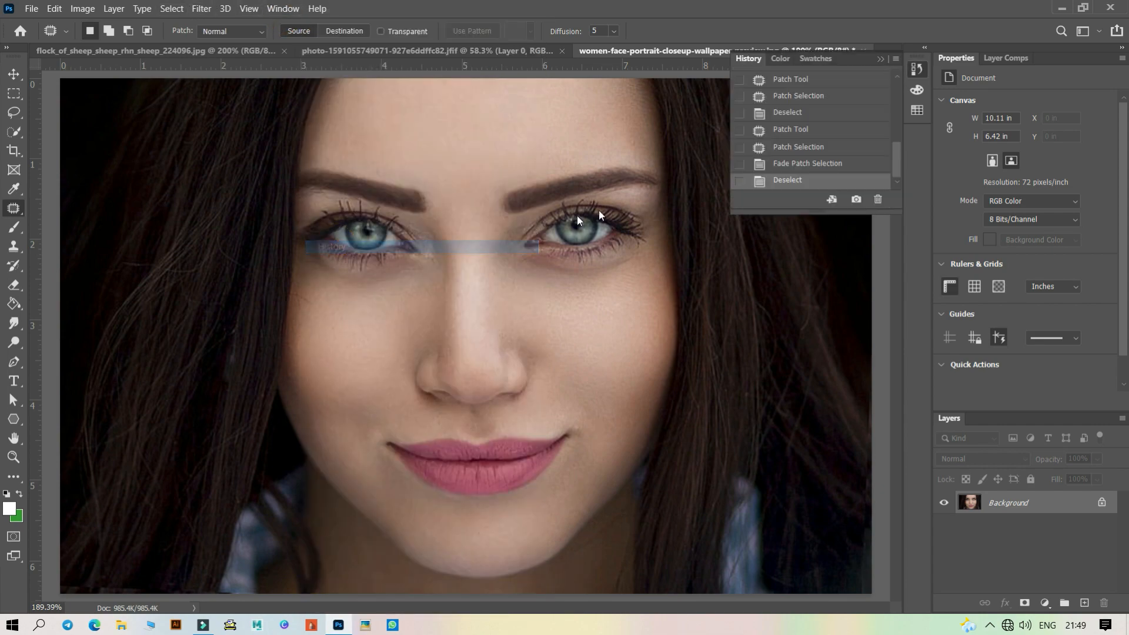
left_click(795, 113)
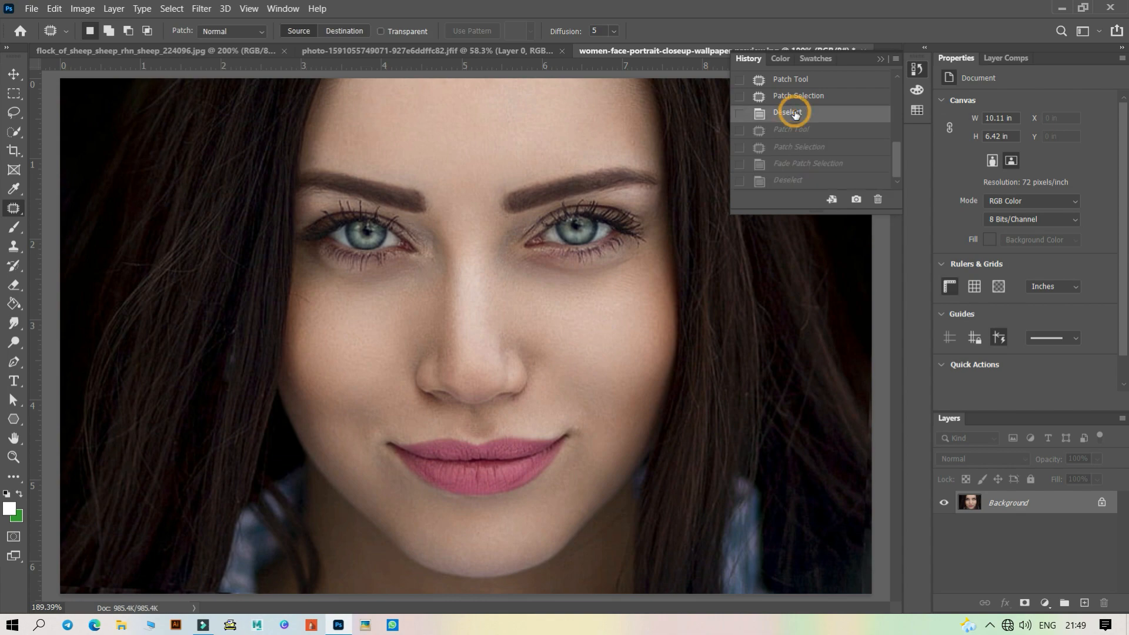
left_click(801, 181)
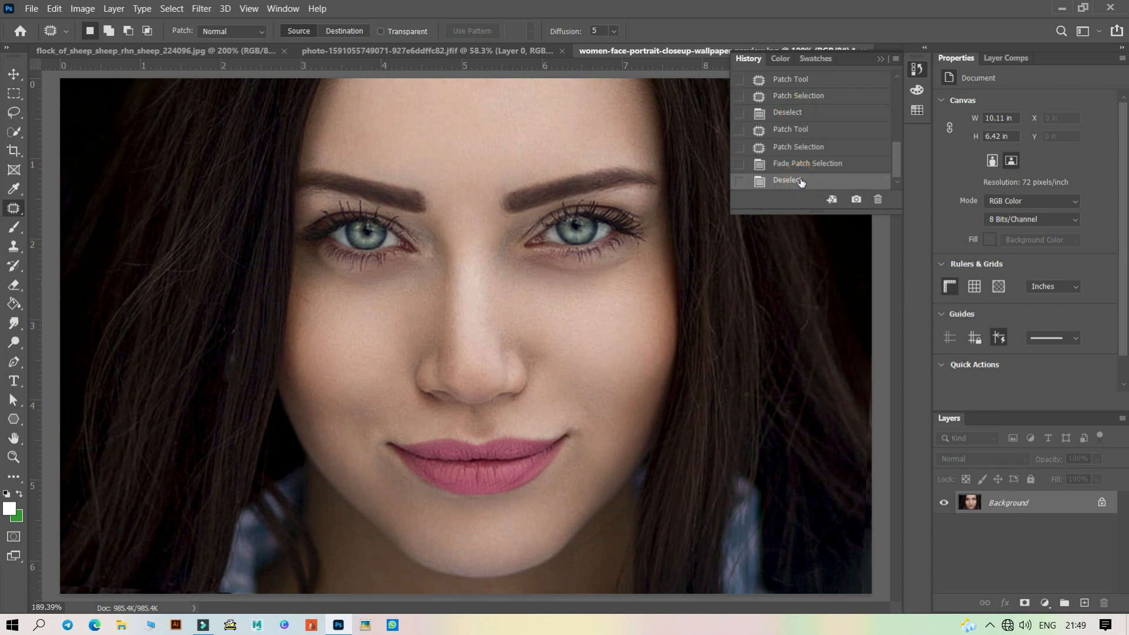
left_click(878, 58)
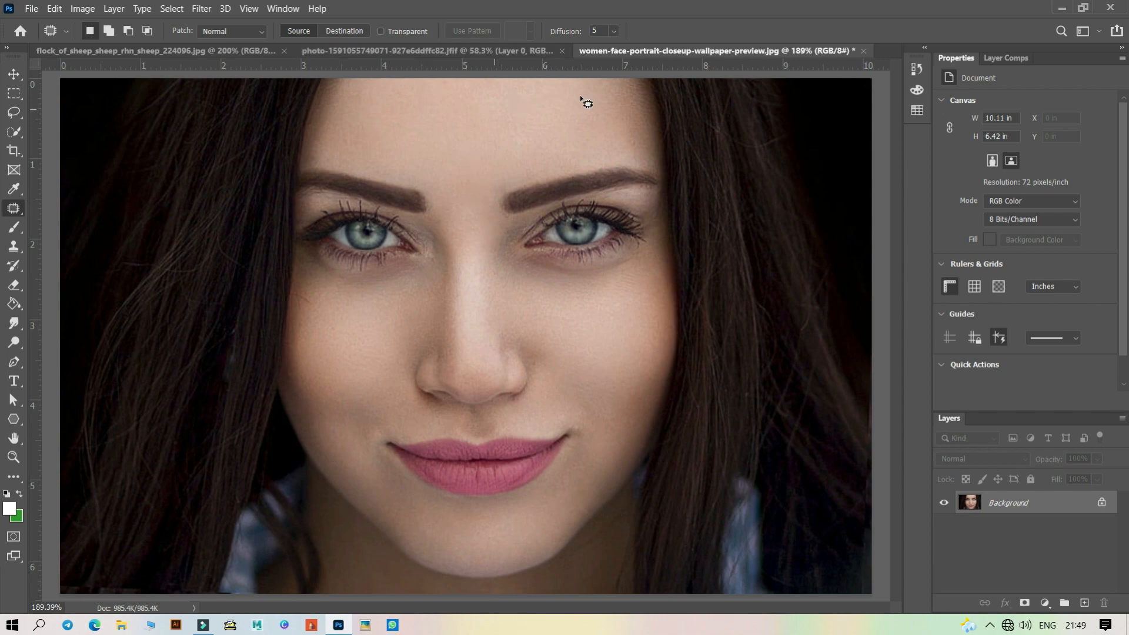
key("ctrl+0")
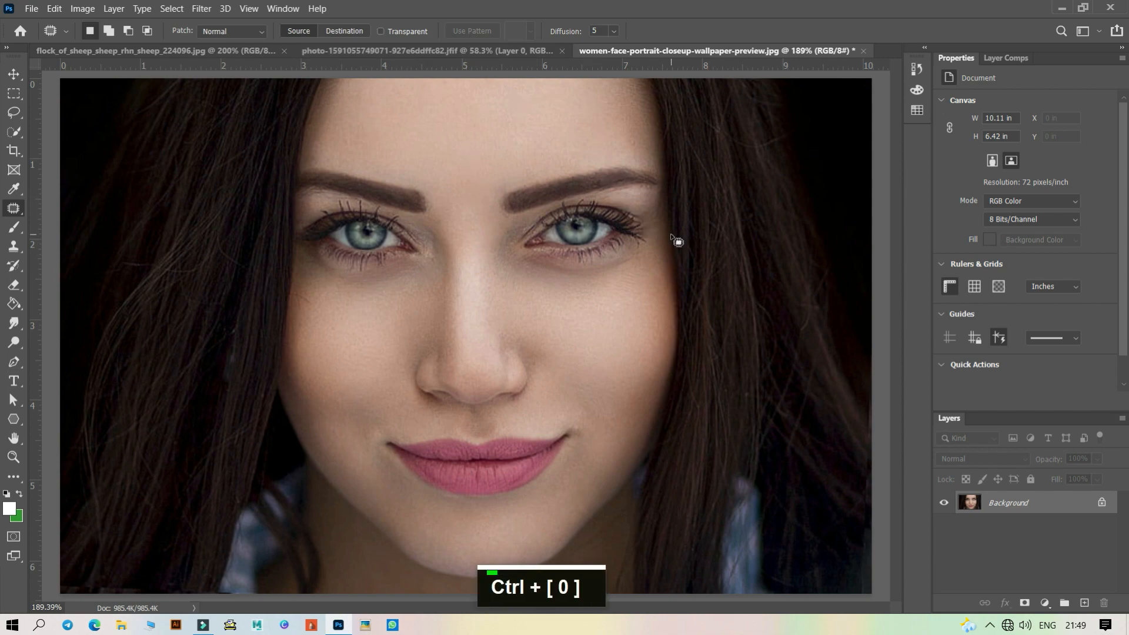